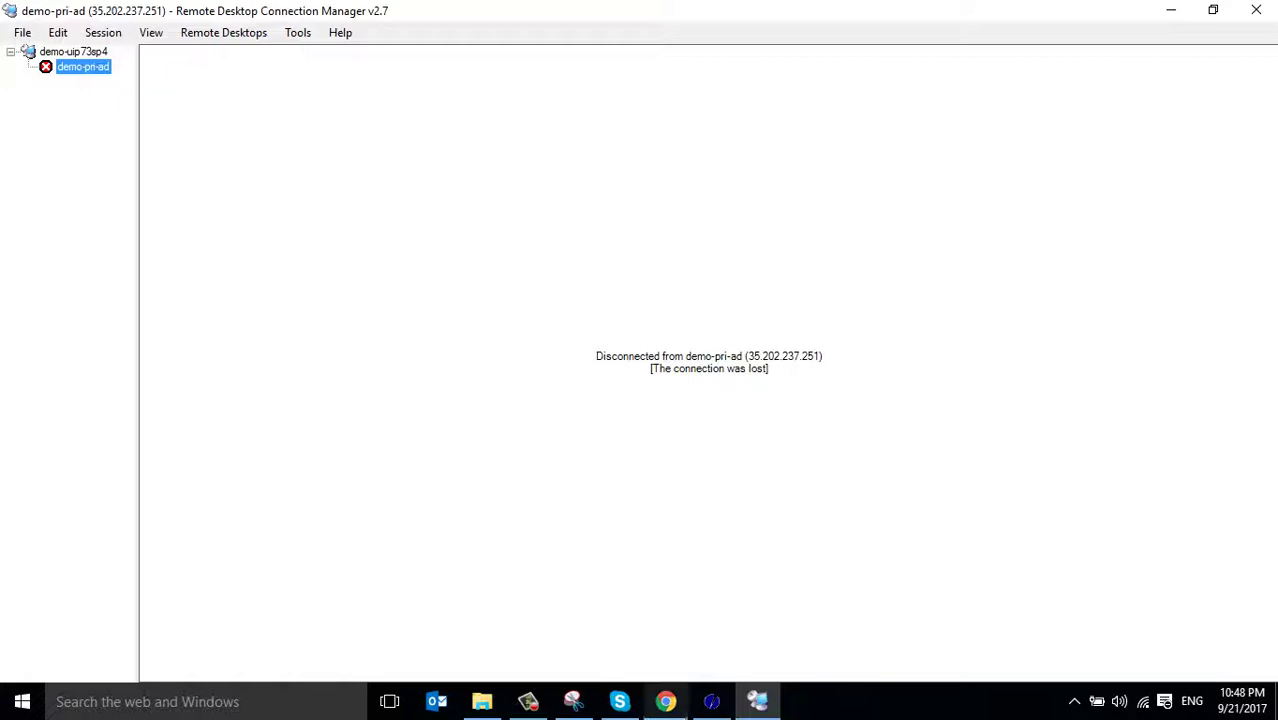
Reconnect to the demo-pri-ad server, checking its external IP in the cloud console meanwhile
left_click(665, 701)
left_click(757, 701)
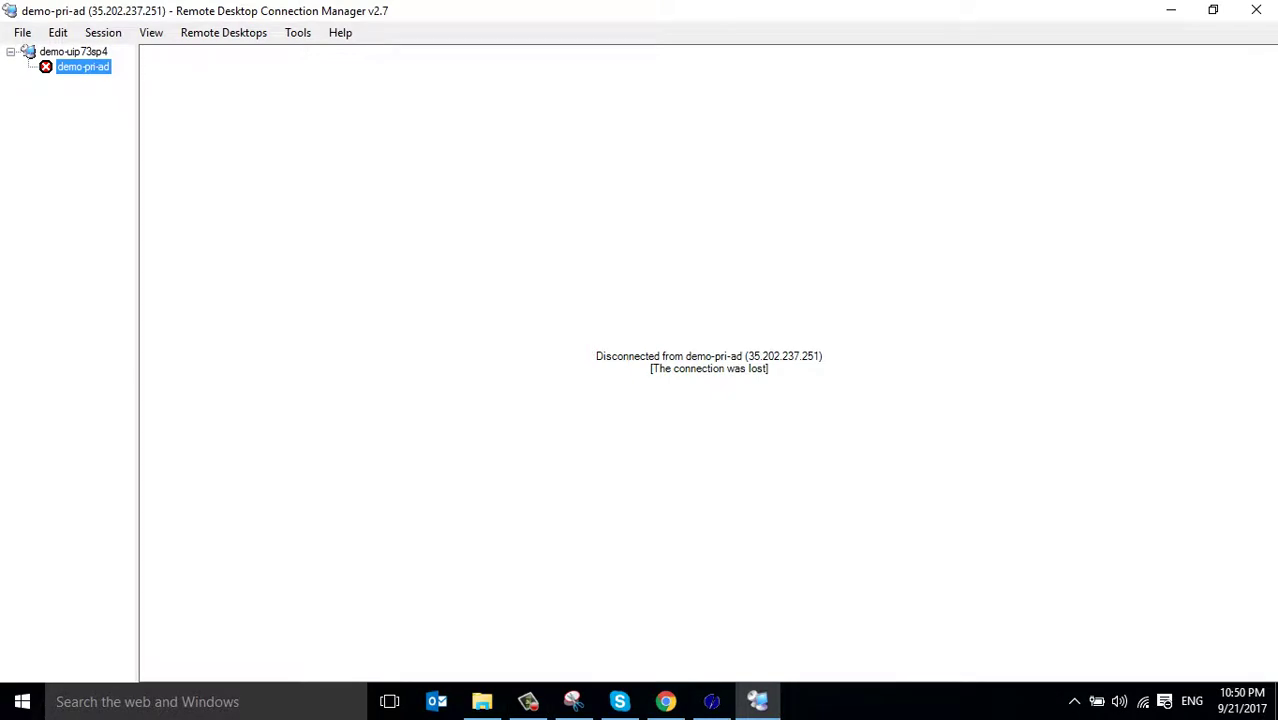
right_click(86, 64)
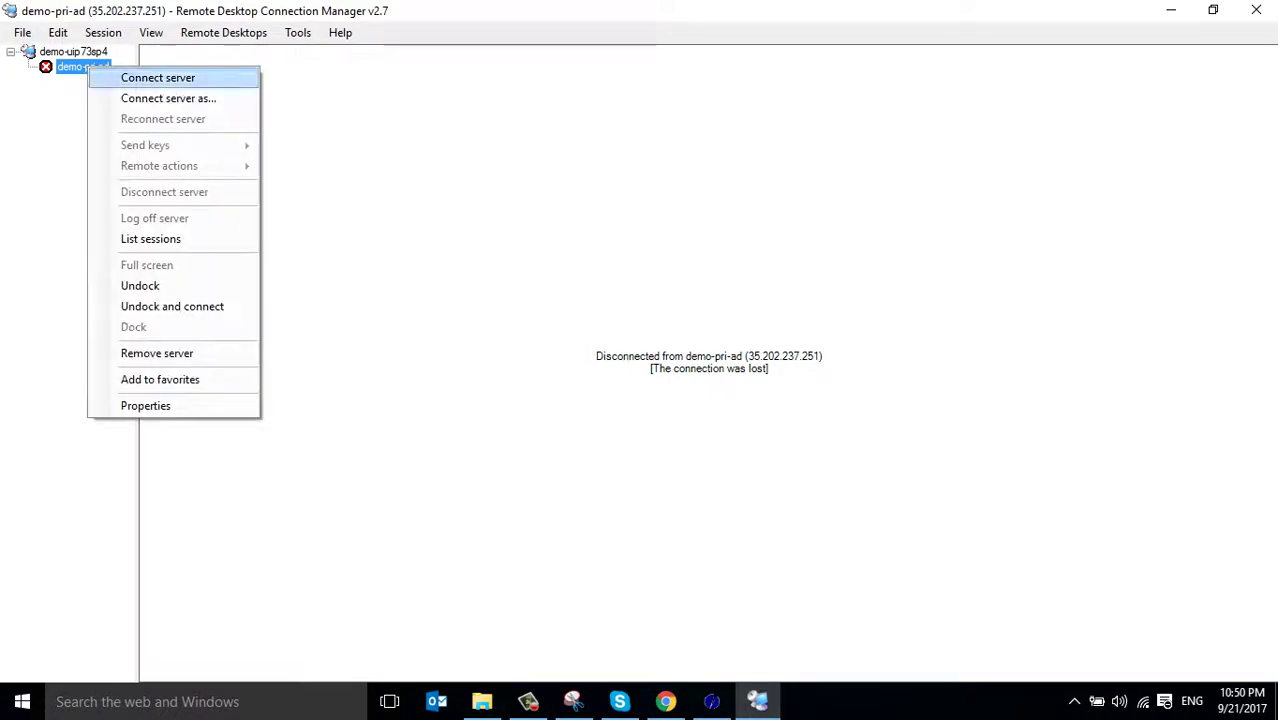
left_click(120, 77)
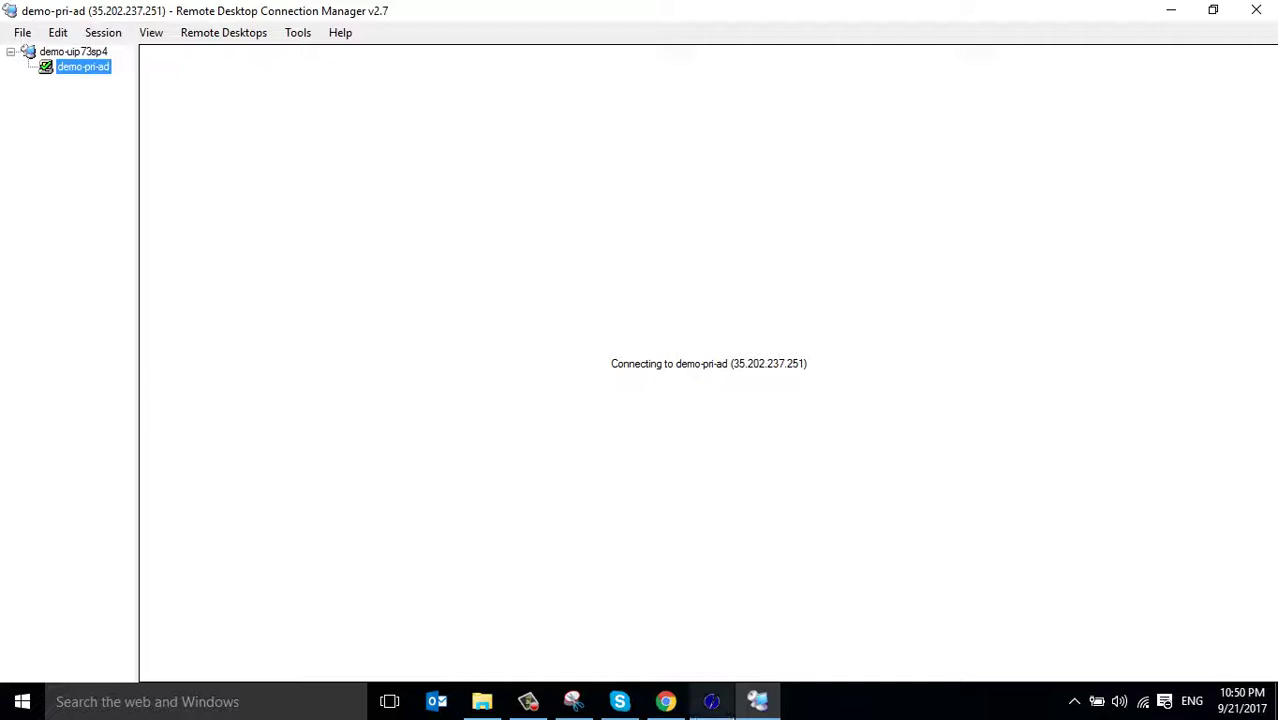
left_click(665, 701)
key("alt+Tab")
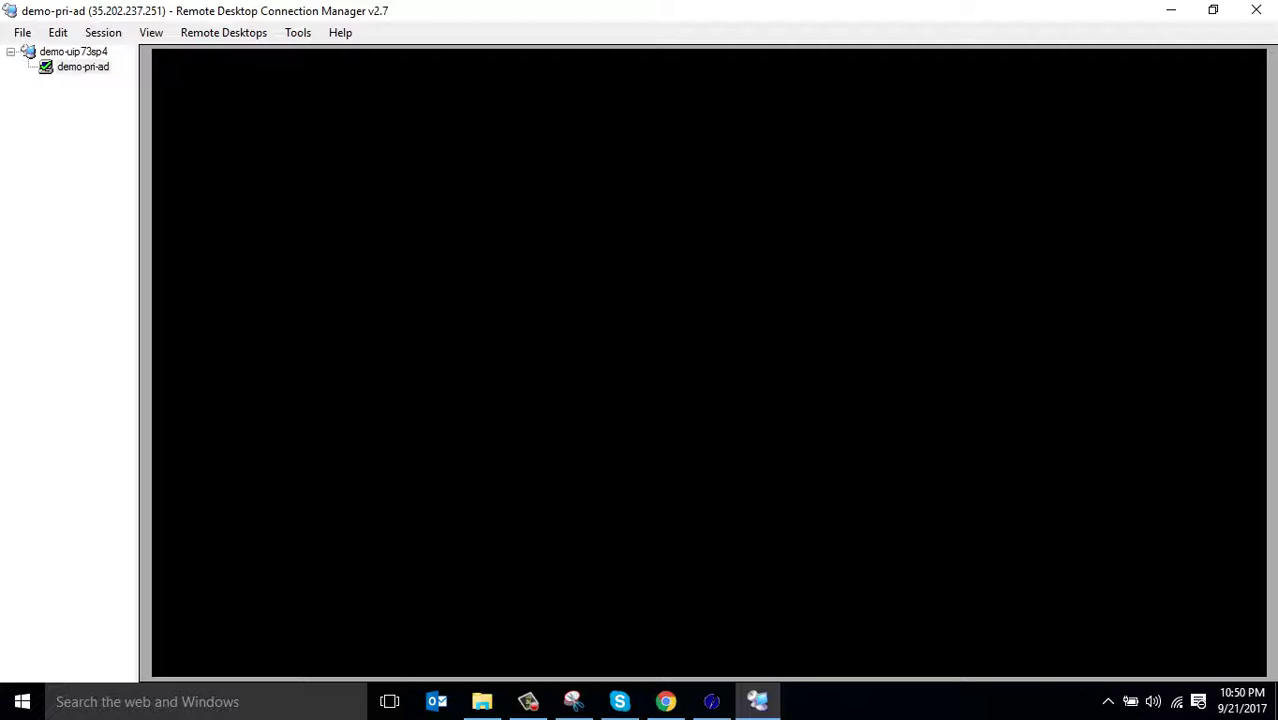
key("alt+Tab")
key("alt+Tab")
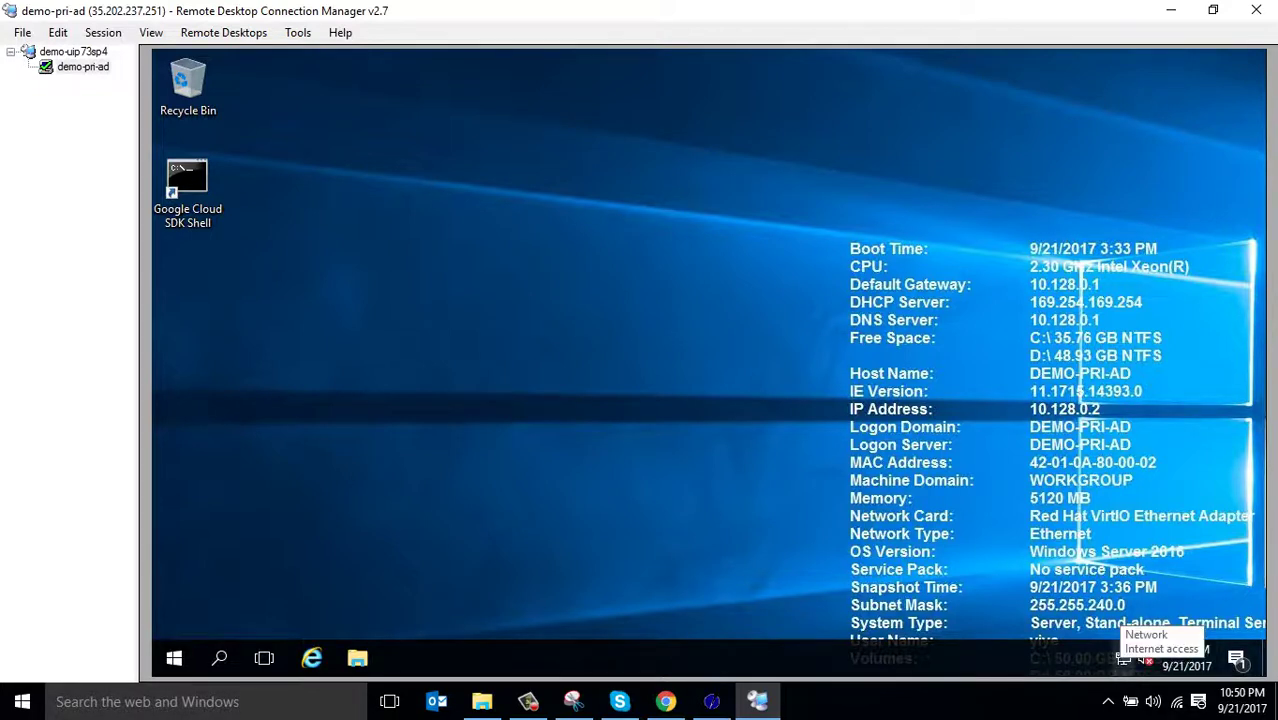
Once the remote desktop loads, check the network options and Start menu until Server Manager's Dashboard shows
right_click(1123, 658)
key("Escape")
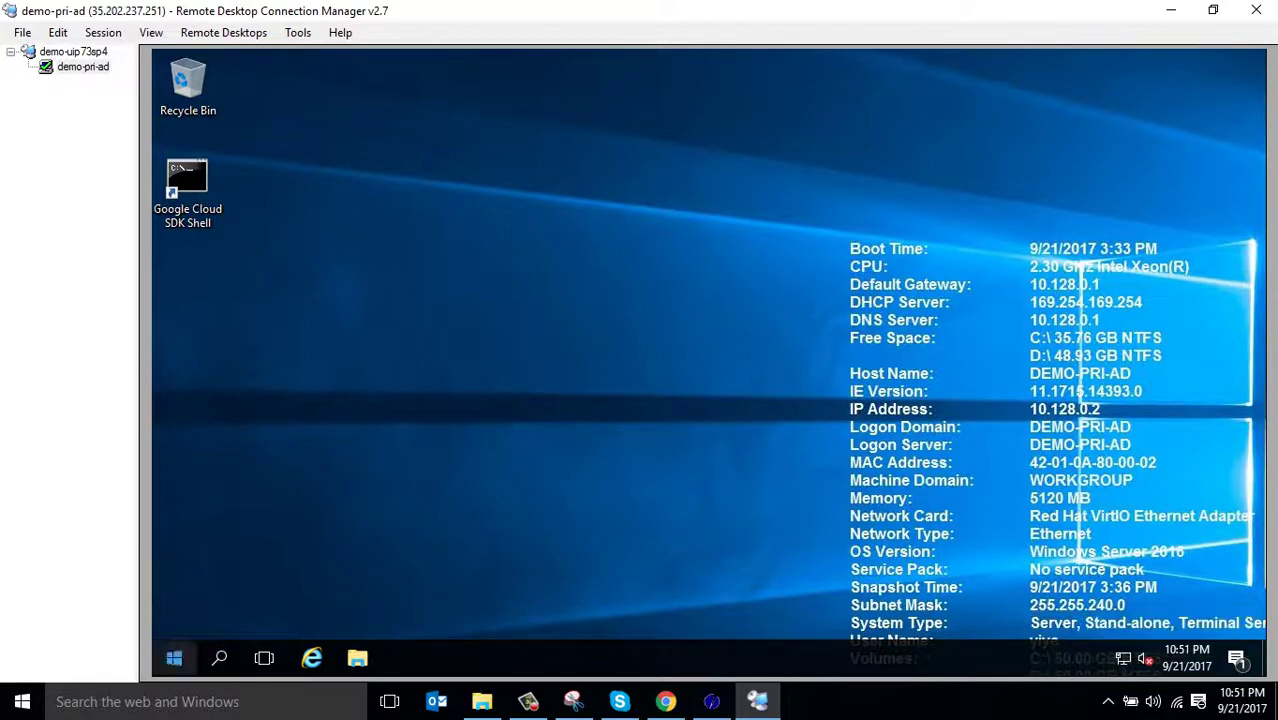
left_click(174, 658)
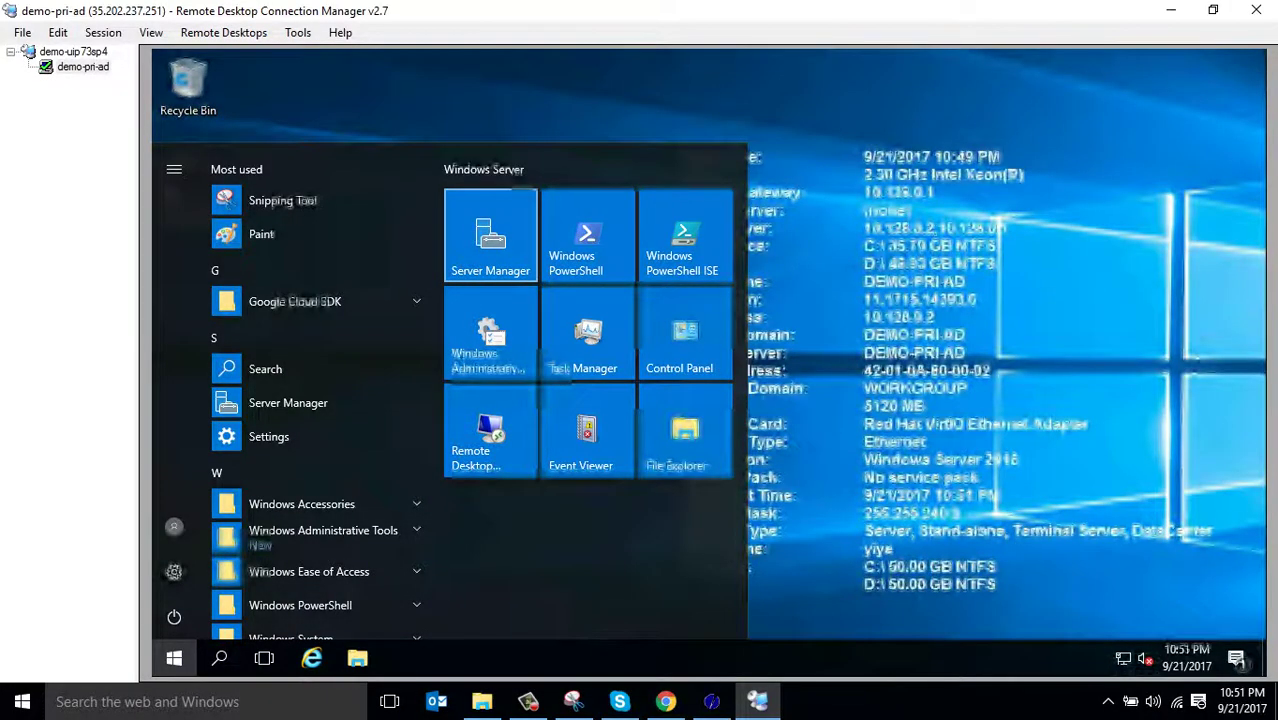
key("Escape")
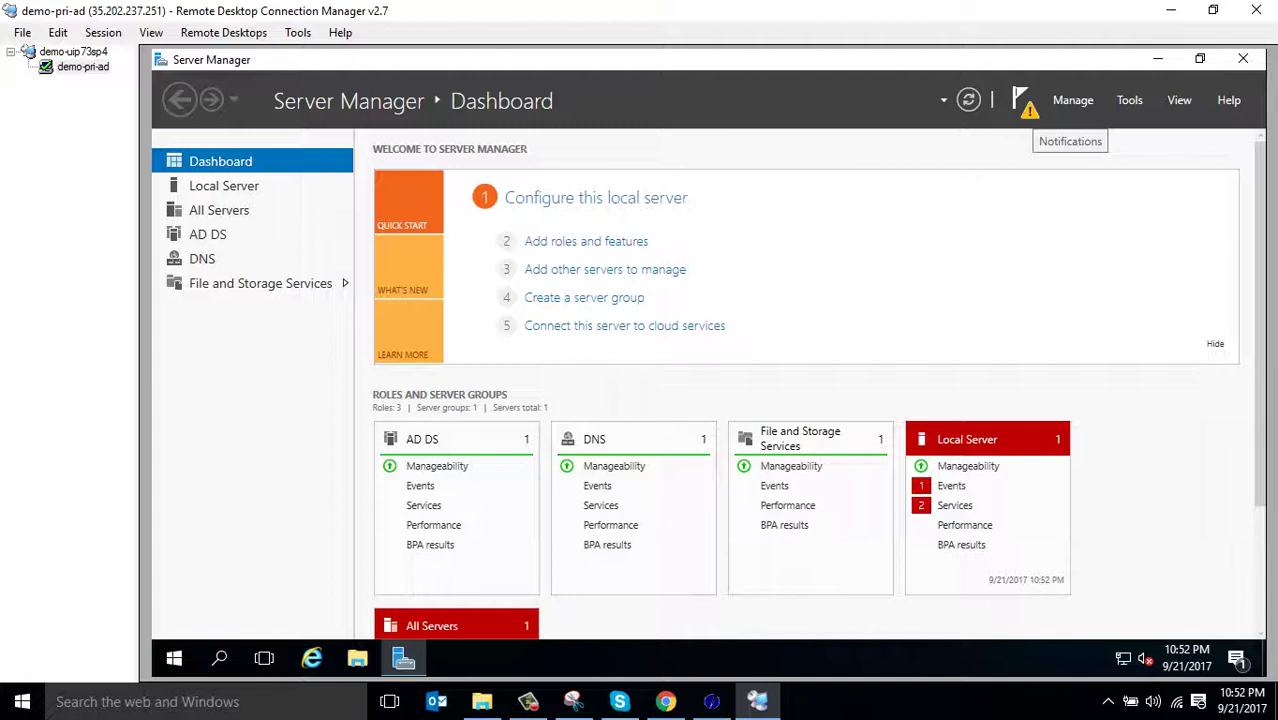
Launch the pending post-deployment task to promote demo-pri-ad to a domain controller
left_click(1022, 100)
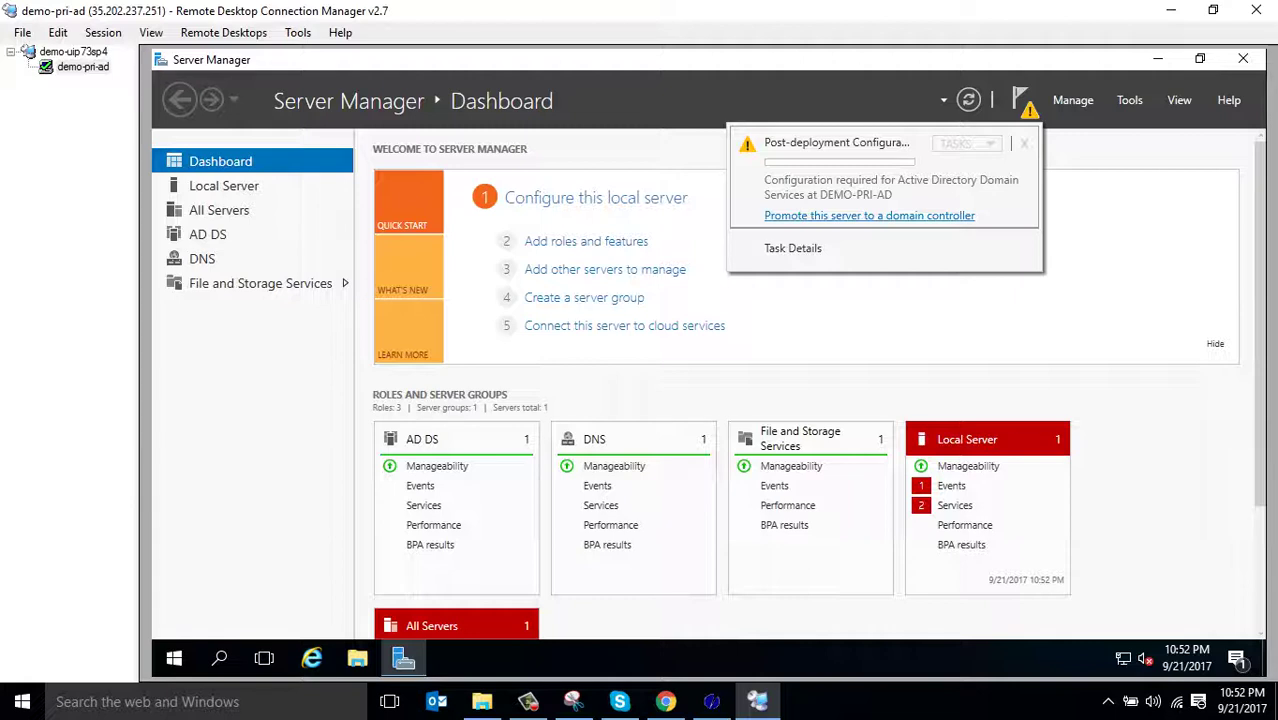
key("Escape")
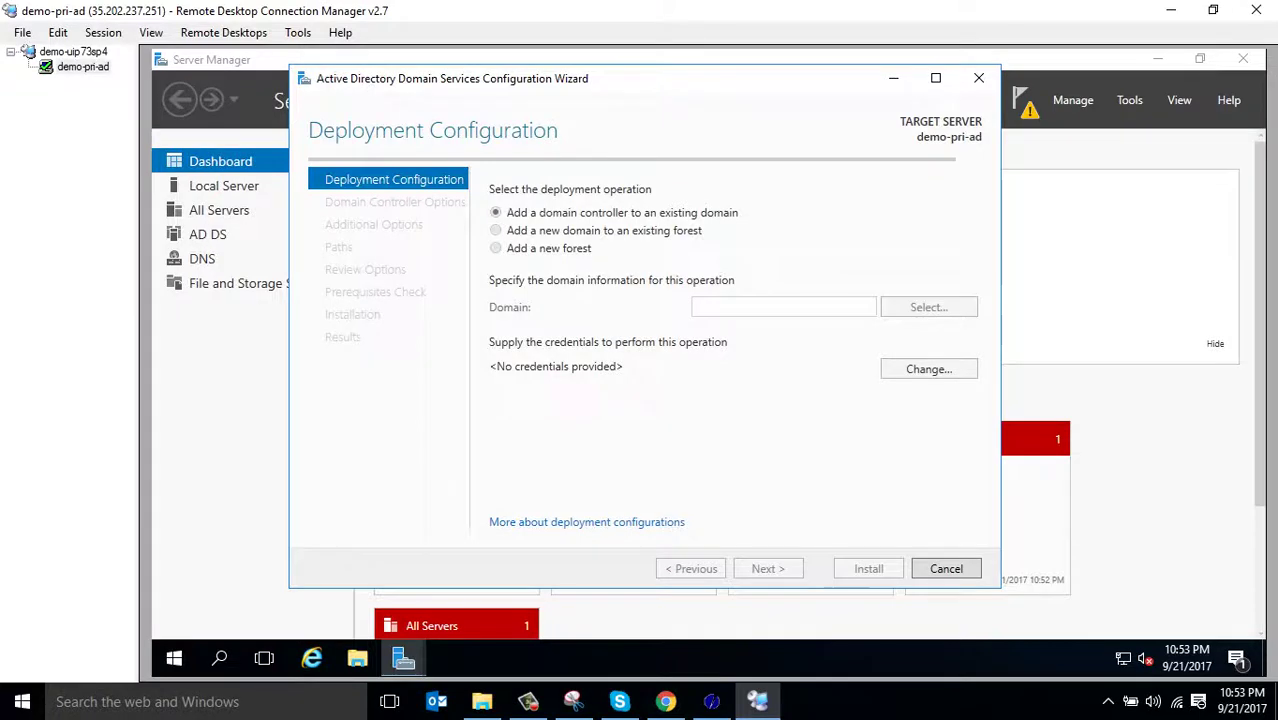
Choose Add a new forest with root domain name demo.com and continue
left_click(540, 233)
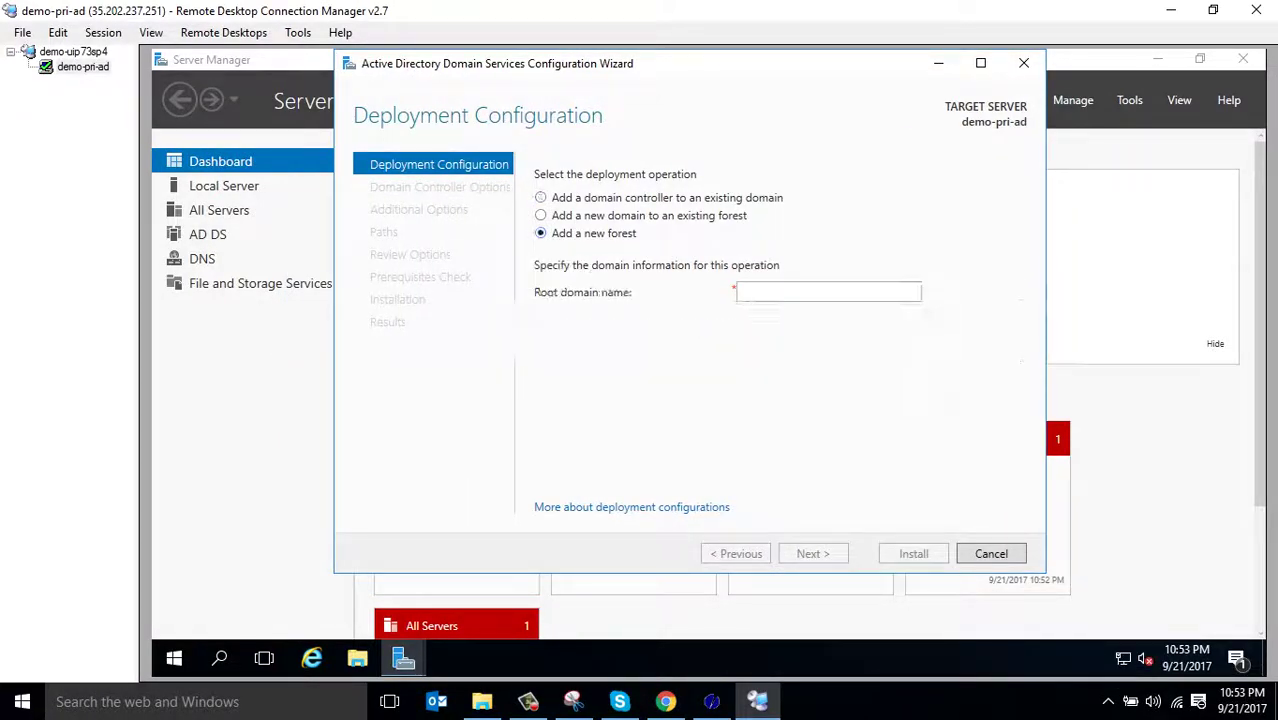
left_click(738, 291)
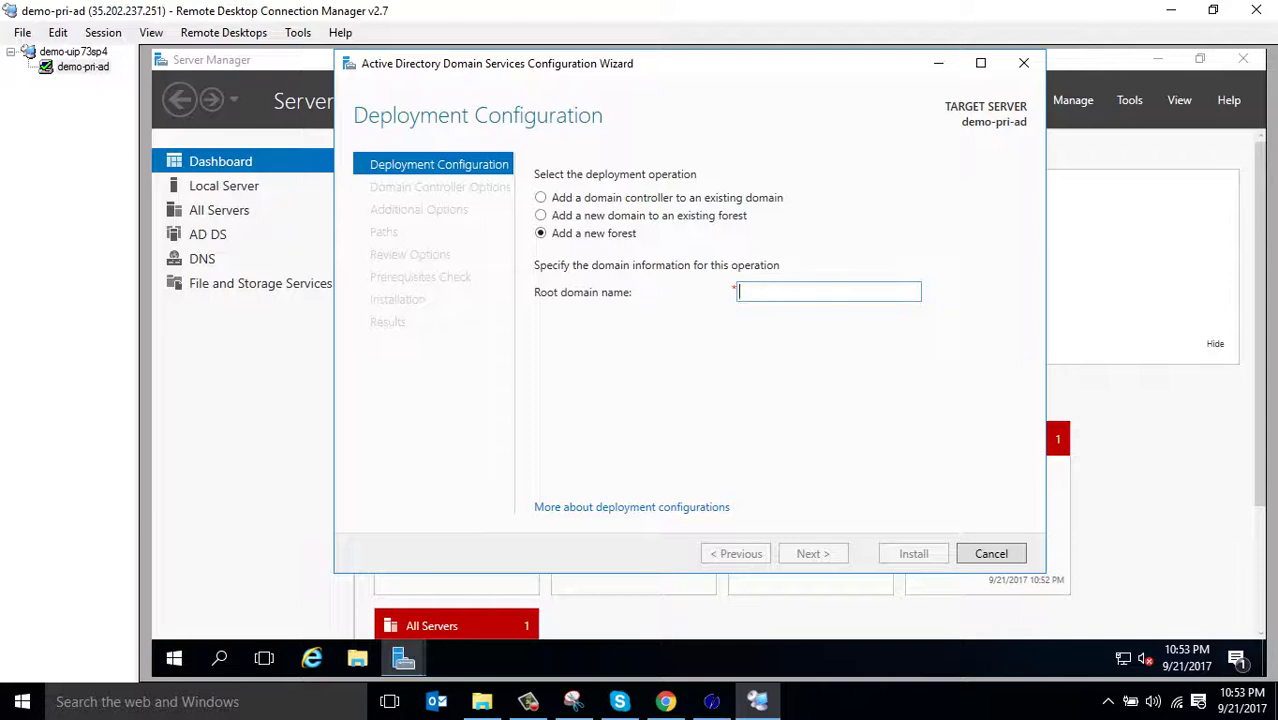
type("de")
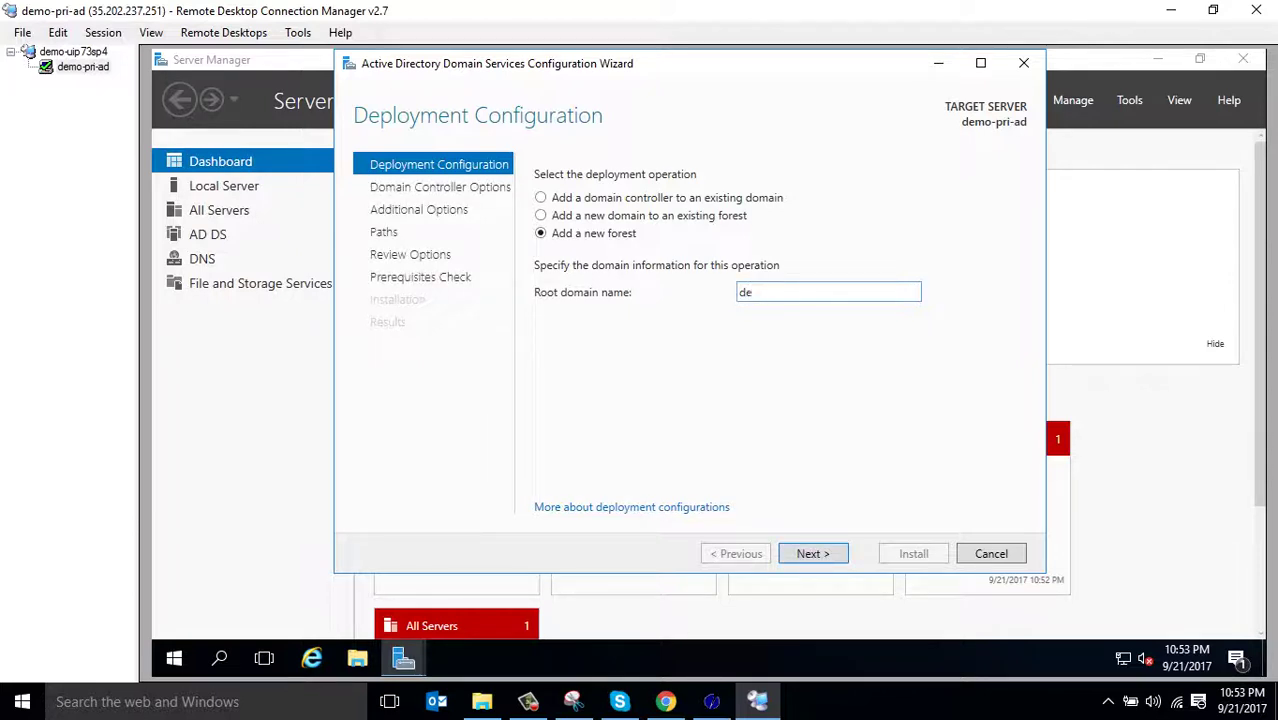
type("mo.com")
left_click(813, 553)
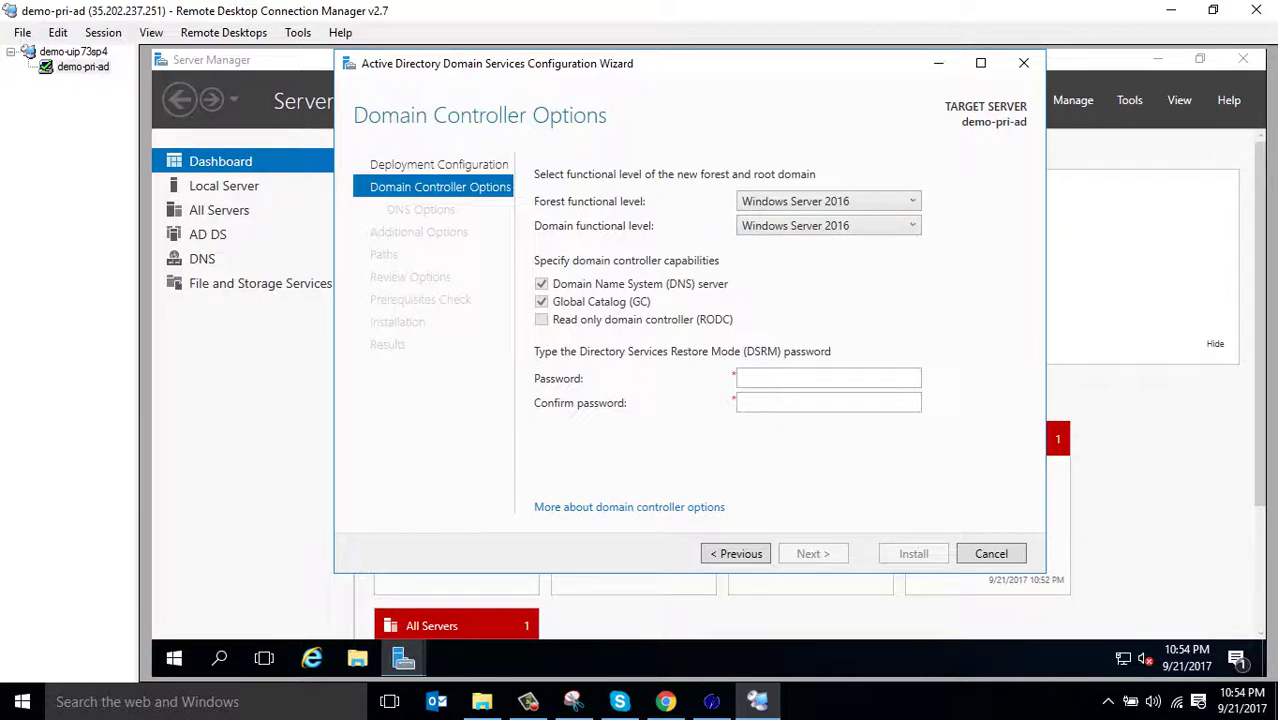
Enter and confirm the Directory Services Restore Mode password, then continue
left_click(740, 378)
type("••••••••")
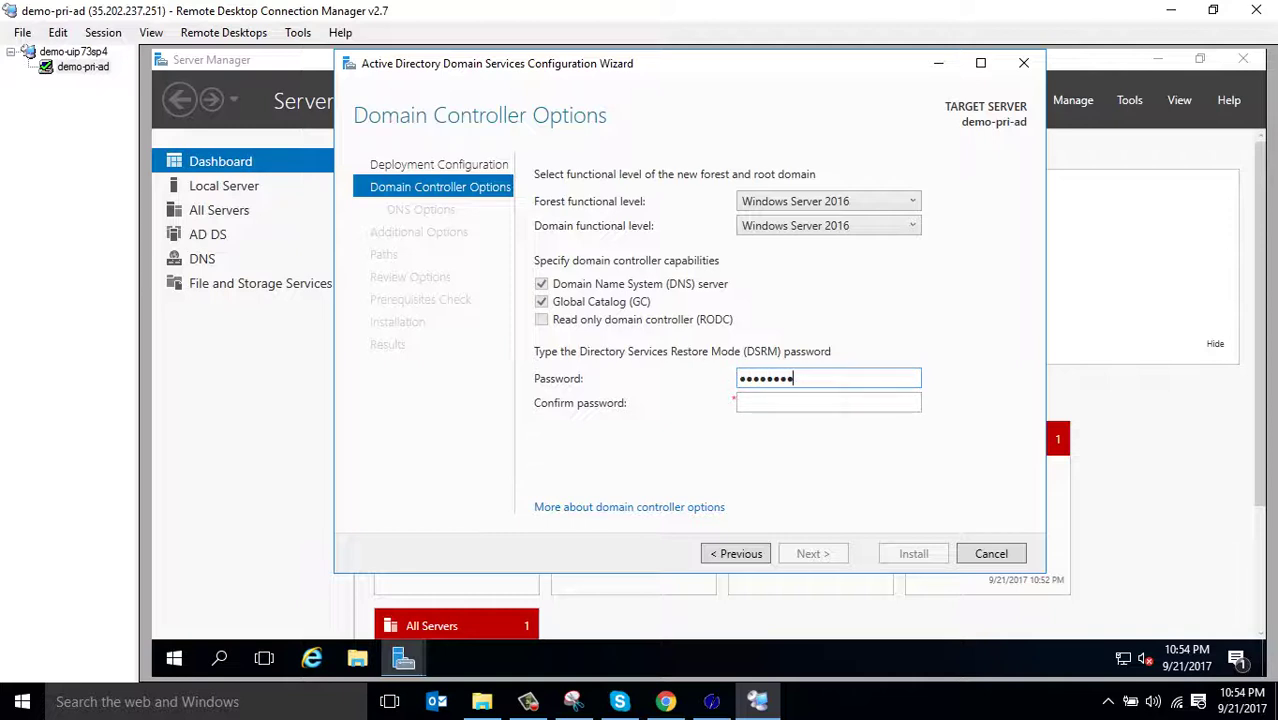
left_click(745, 402)
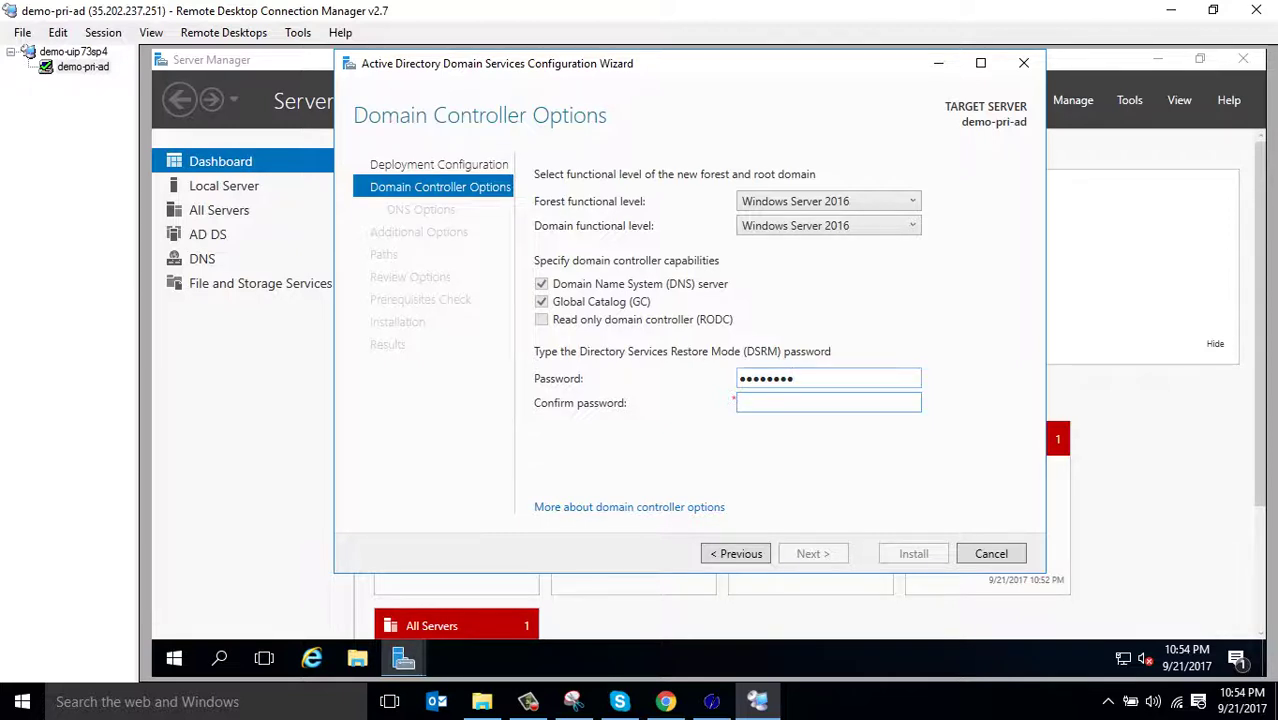
type("••••••••")
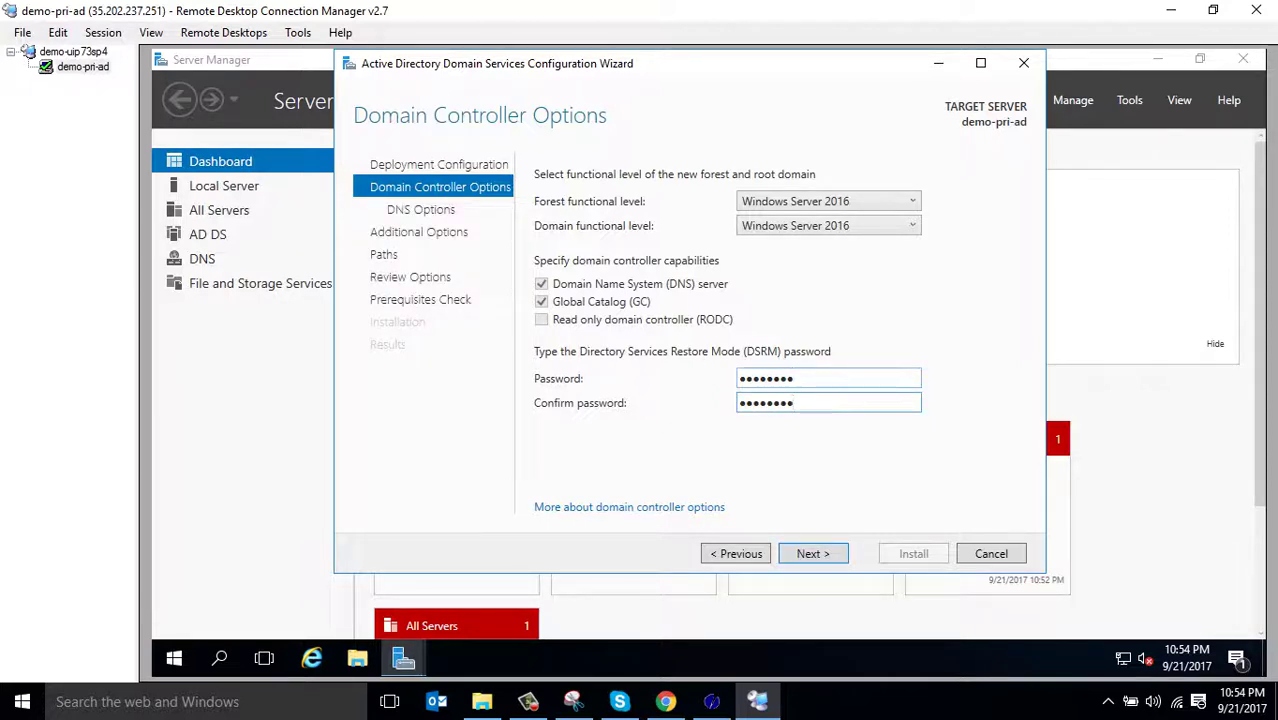
key("Return")
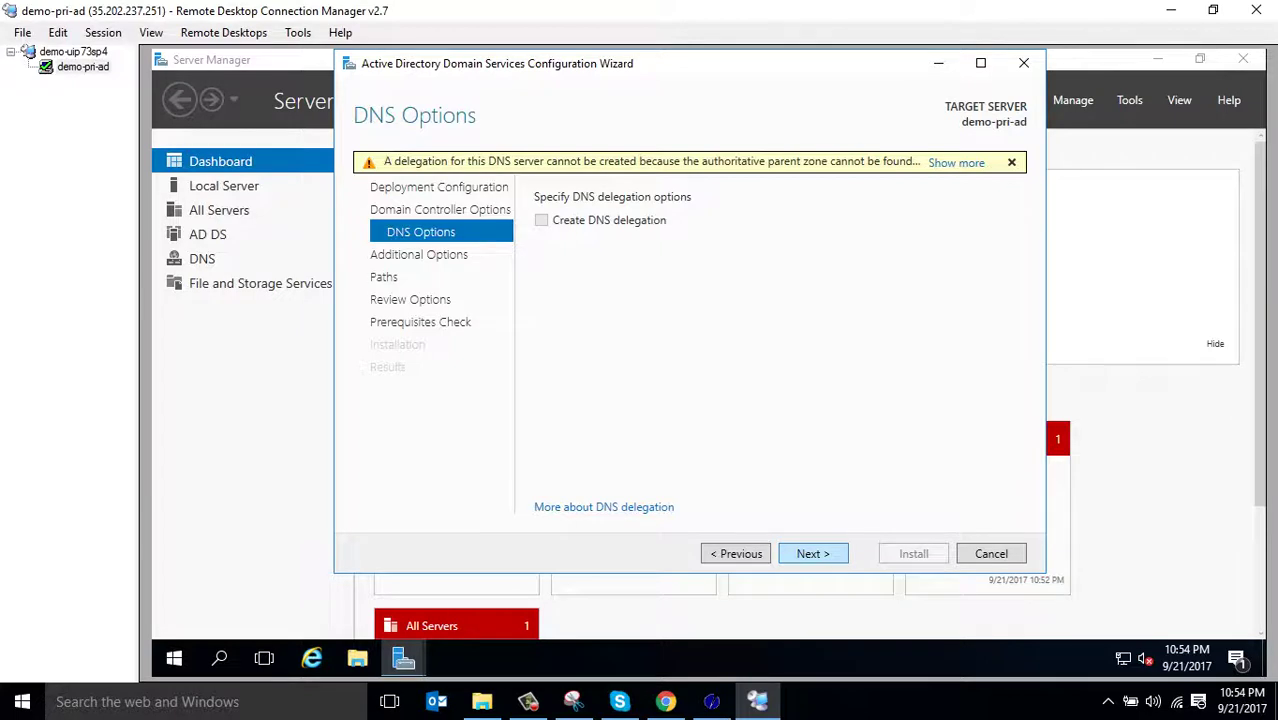
Accept the DNS options, NetBIOS name DEMO and default NTDS and SYSVOL paths
key("Return")
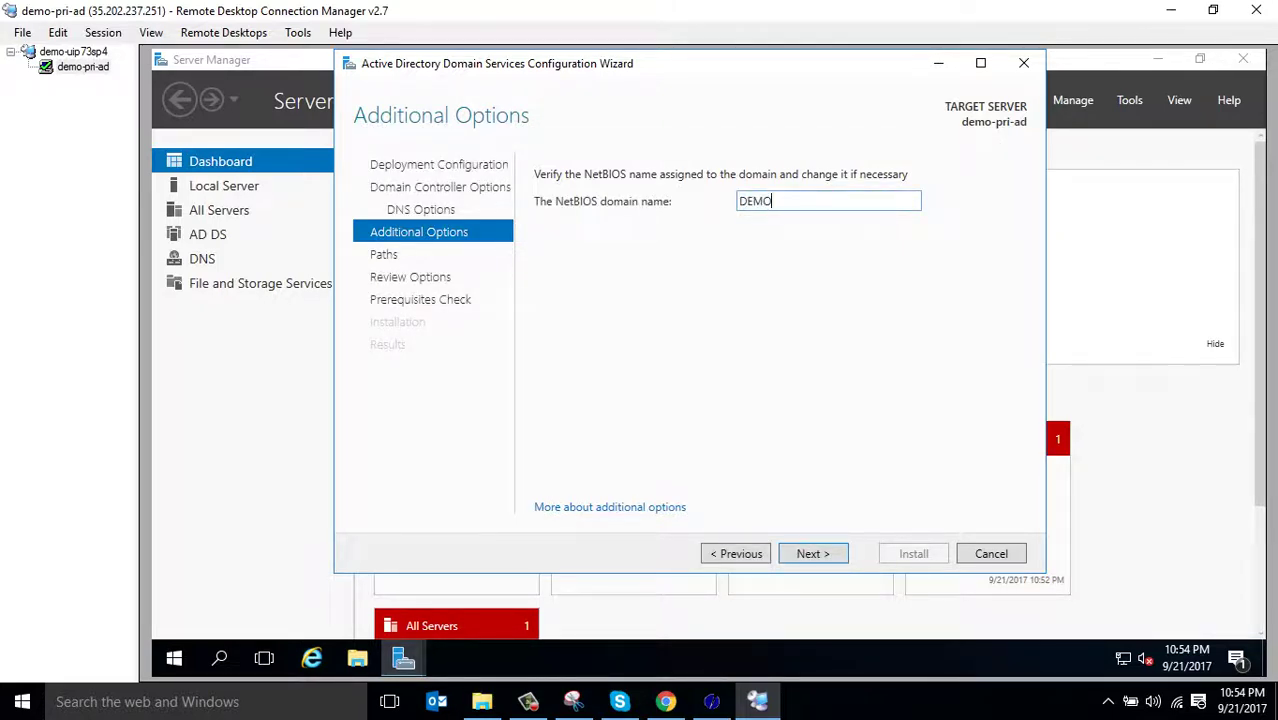
key("Return")
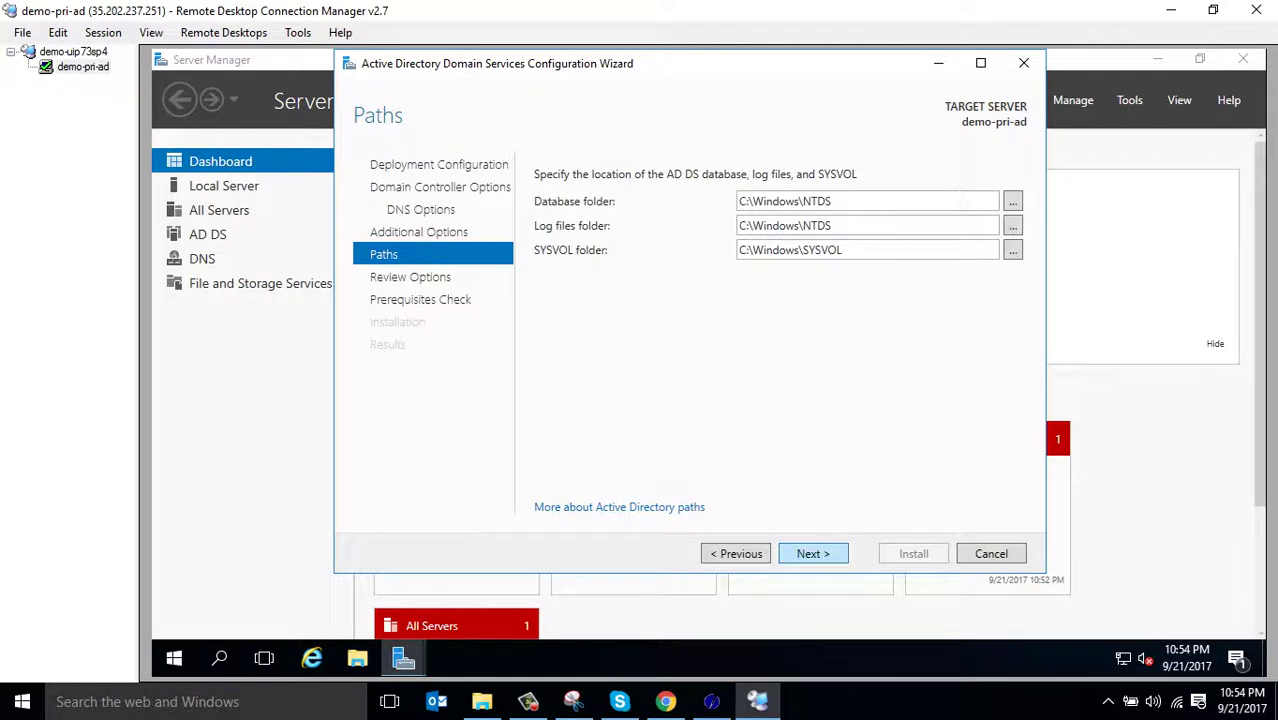
left_click(813, 553)
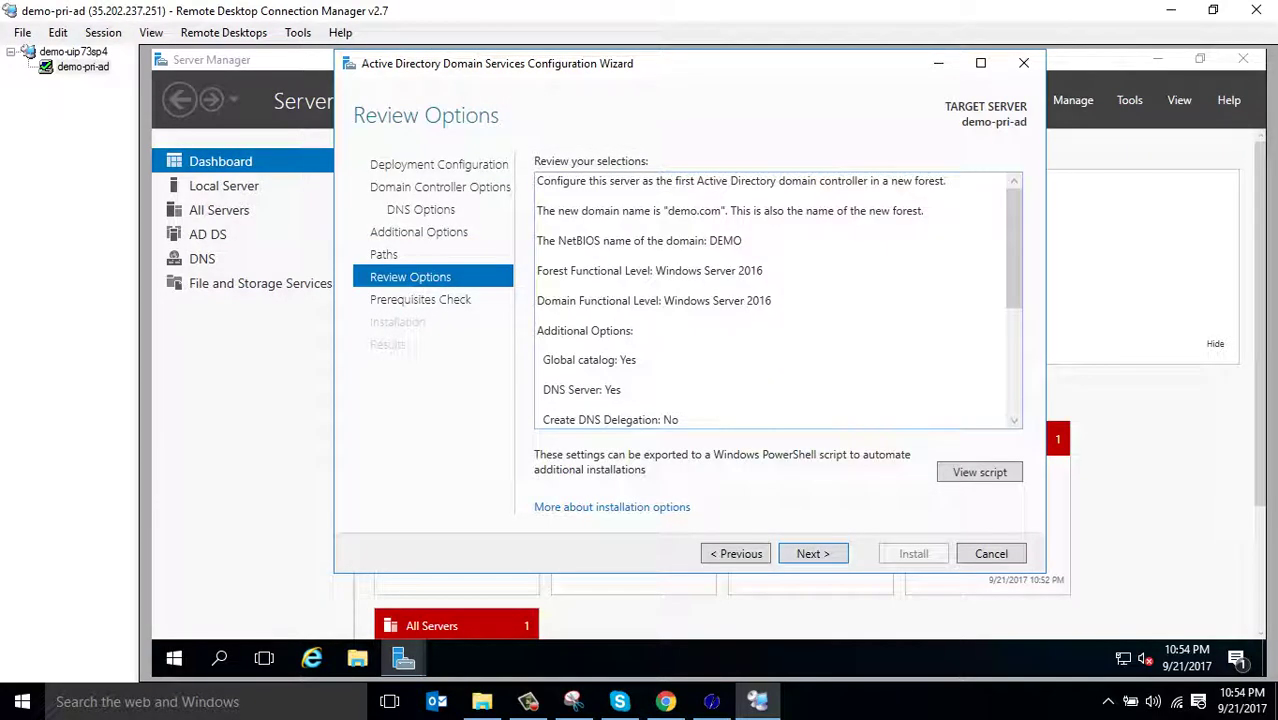
Inspect the generated PowerShell deployment script in Notepad, then proceed to the prerequisites check
scroll(778, 300, "down", 5)
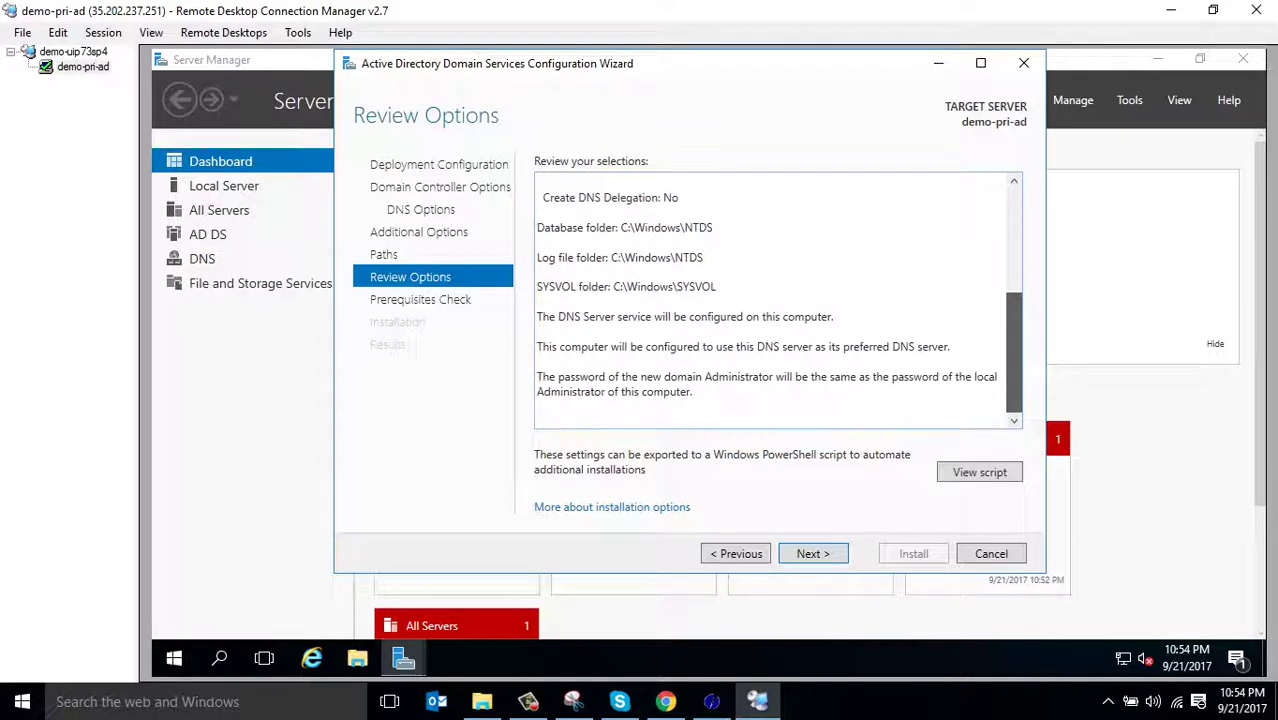
scroll(778, 300, "up", 5)
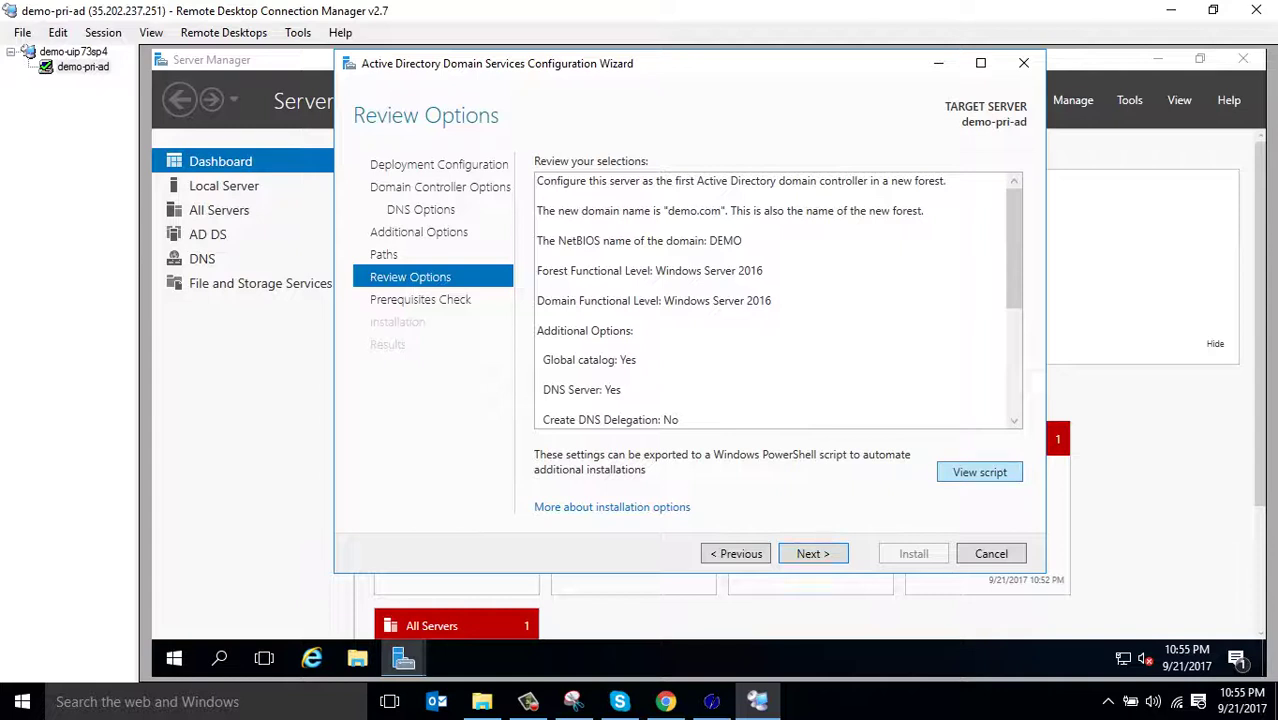
left_click(979, 472)
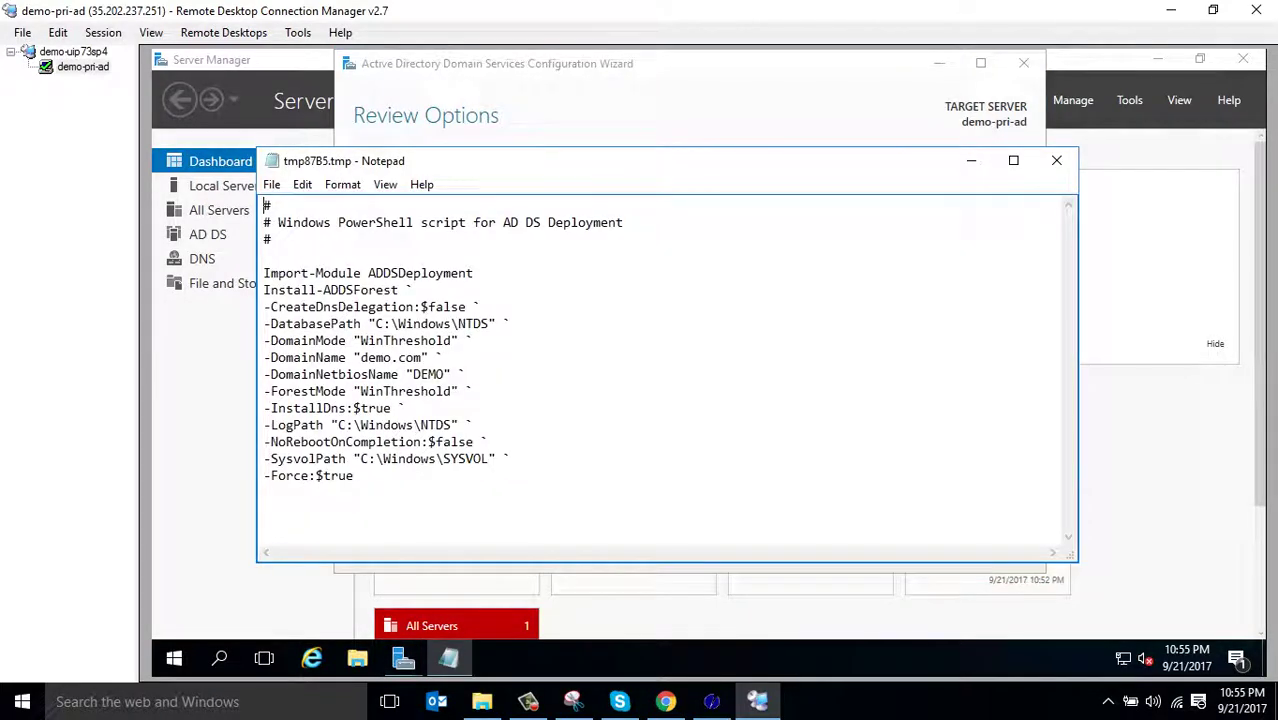
left_click_drag(354, 476, 264, 256)
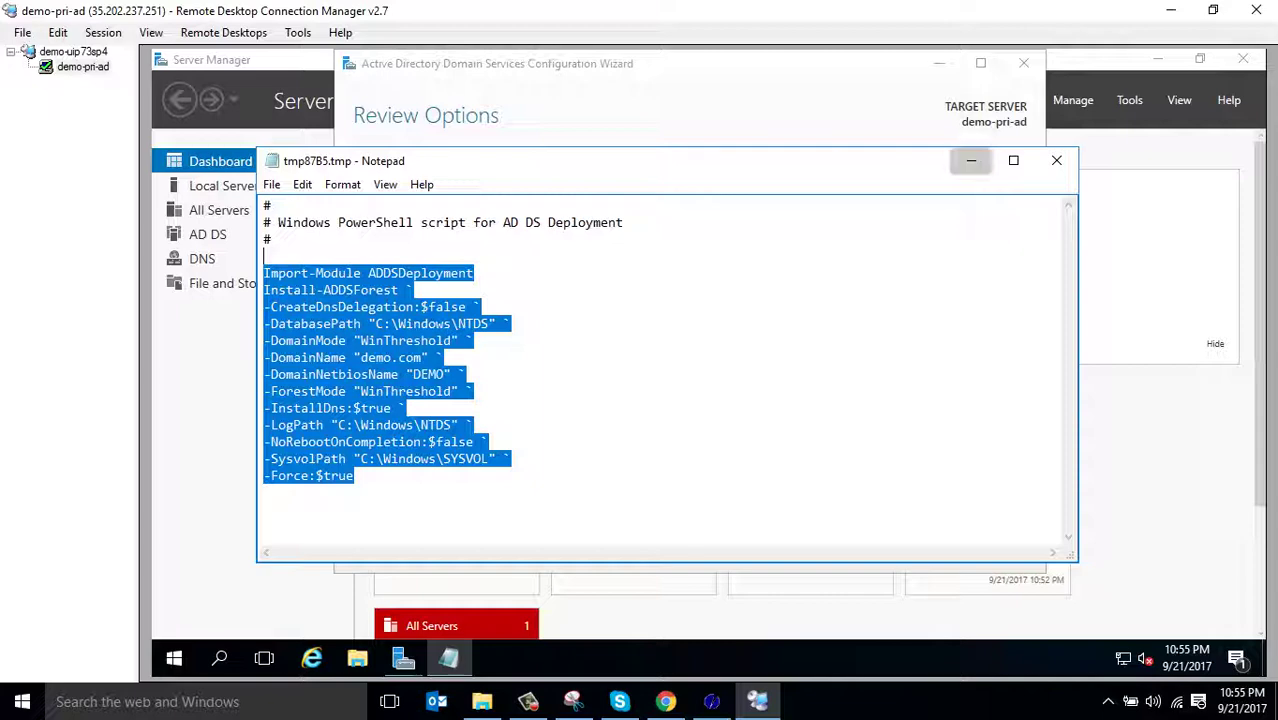
left_click(971, 160)
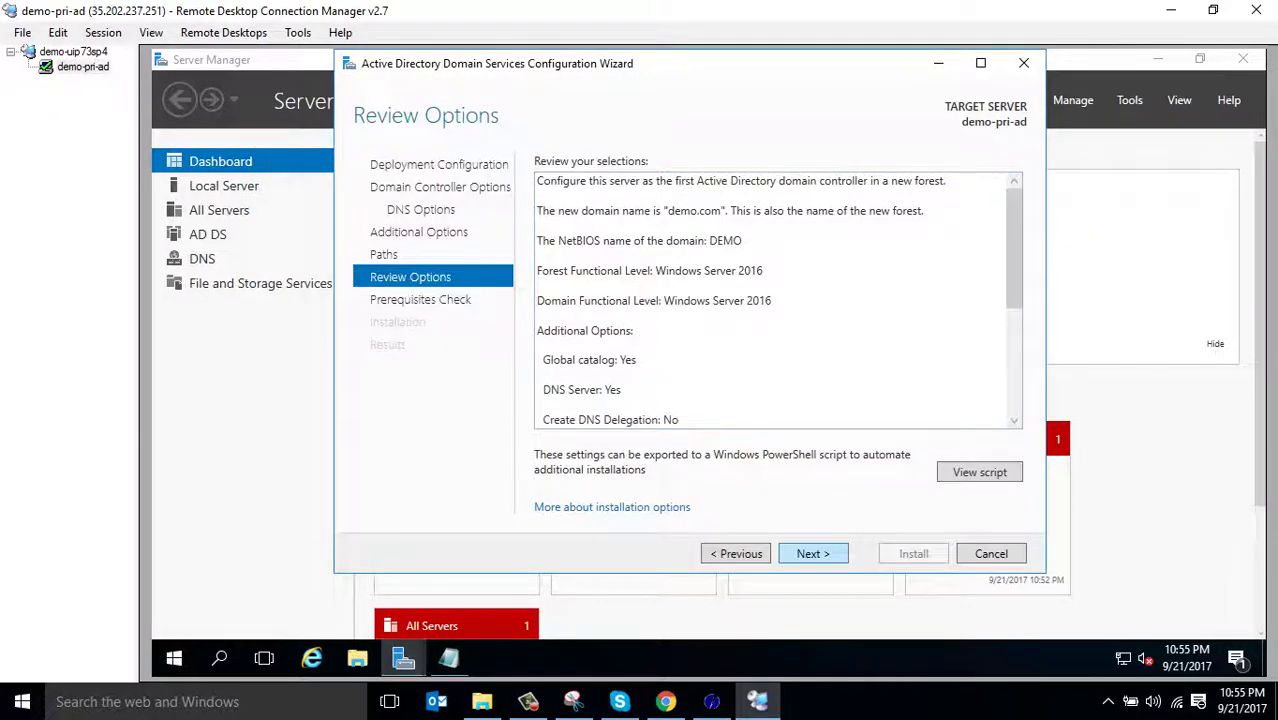
left_click(812, 553)
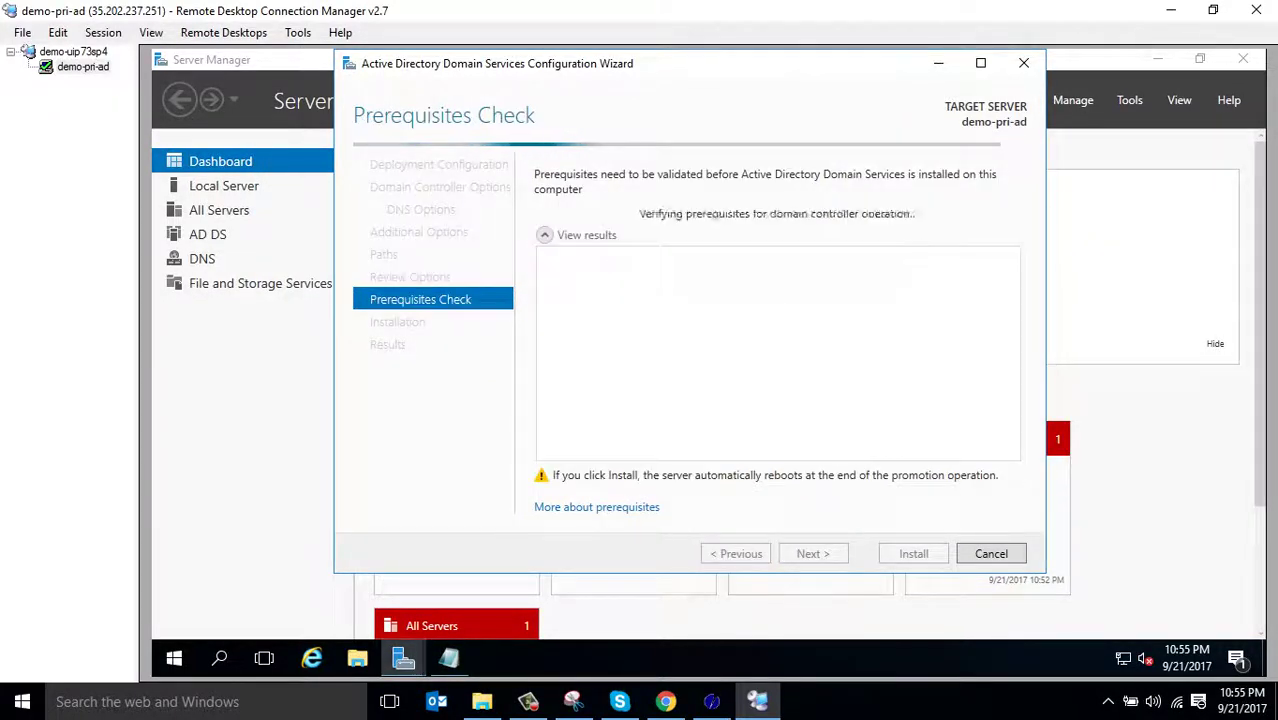
Review the failed prerequisites results, then launch Computer Management from Server Manager's Tools menu
scroll(778, 372, "down", 2)
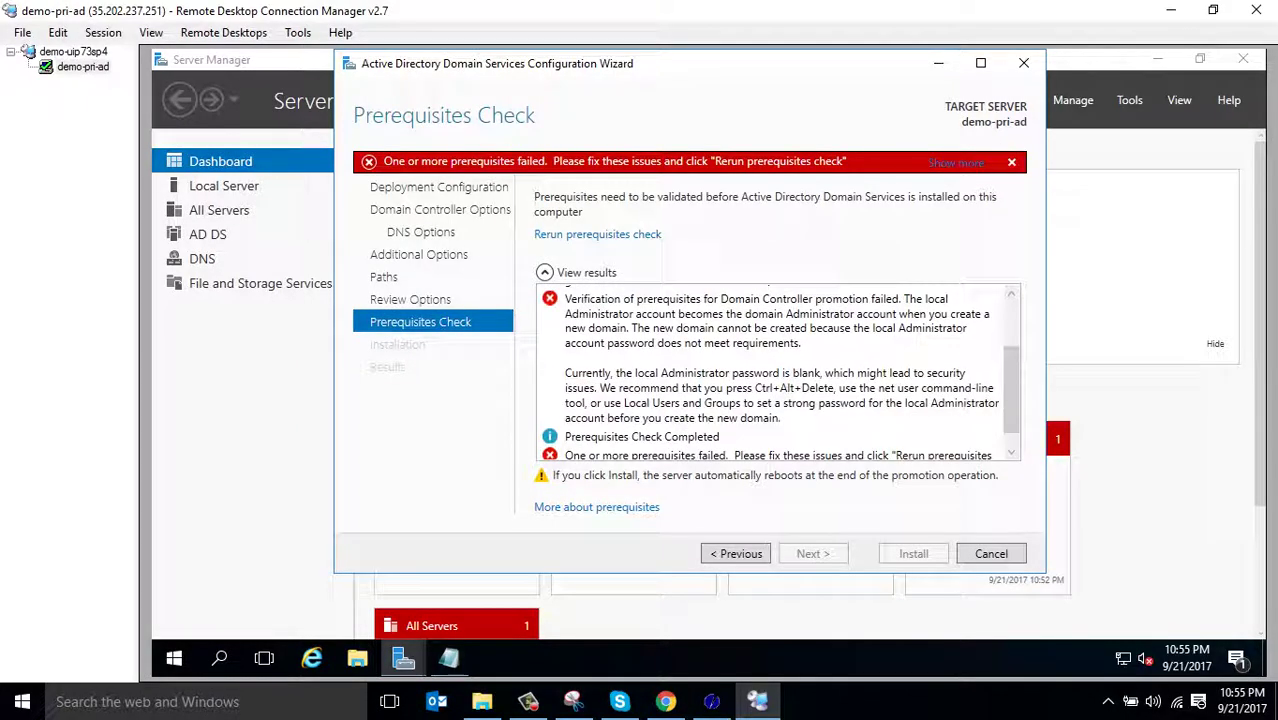
scroll(778, 372, "up", 1)
scroll(778, 372, "down", 2)
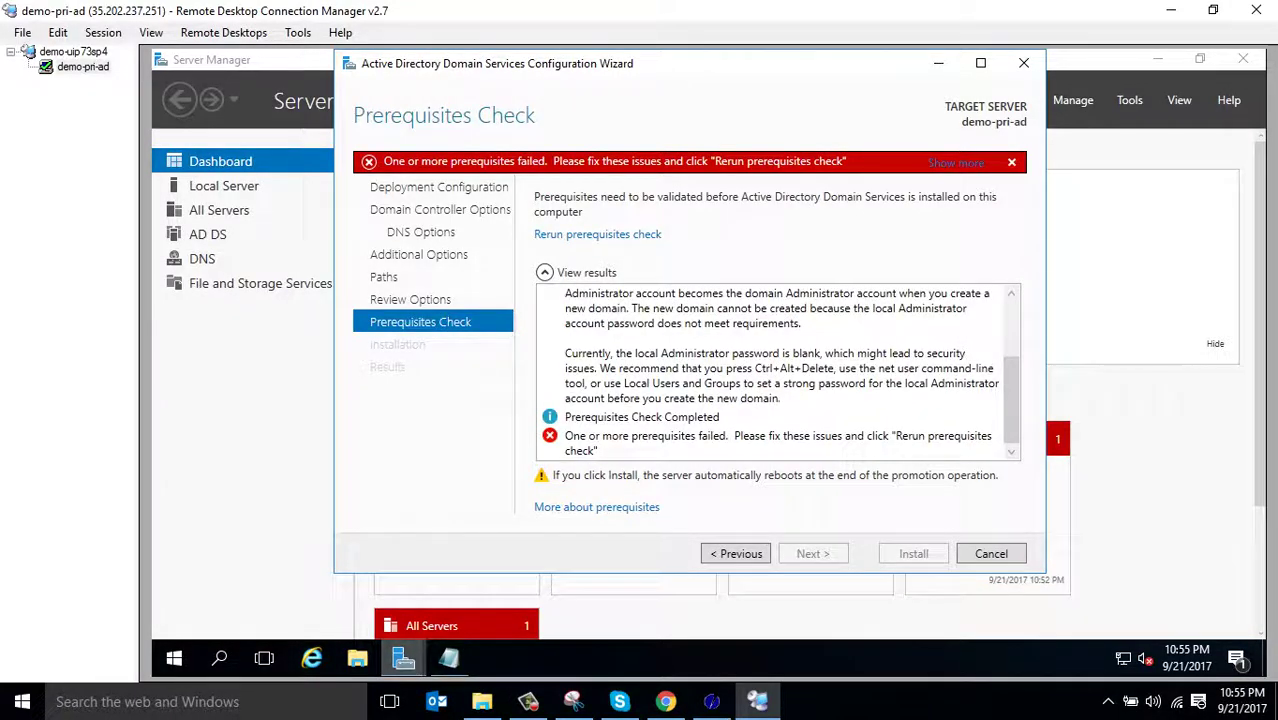
mouse_move(403, 658)
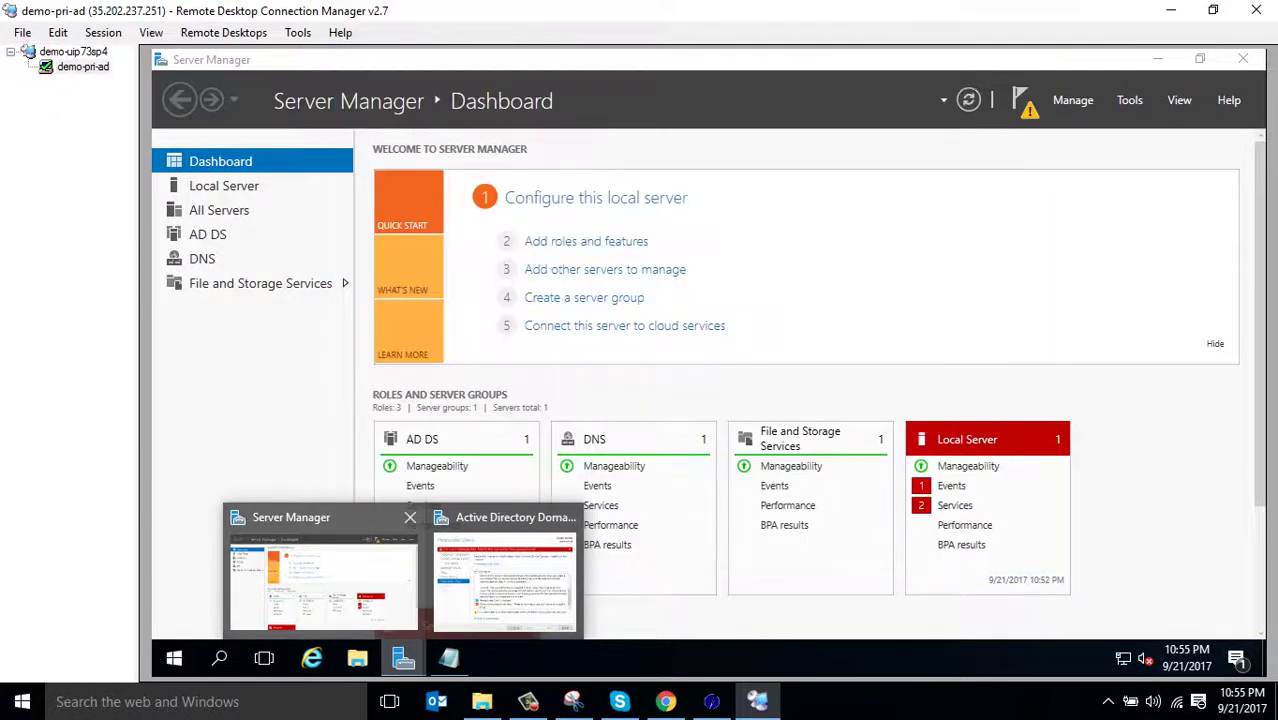
left_click(323, 580)
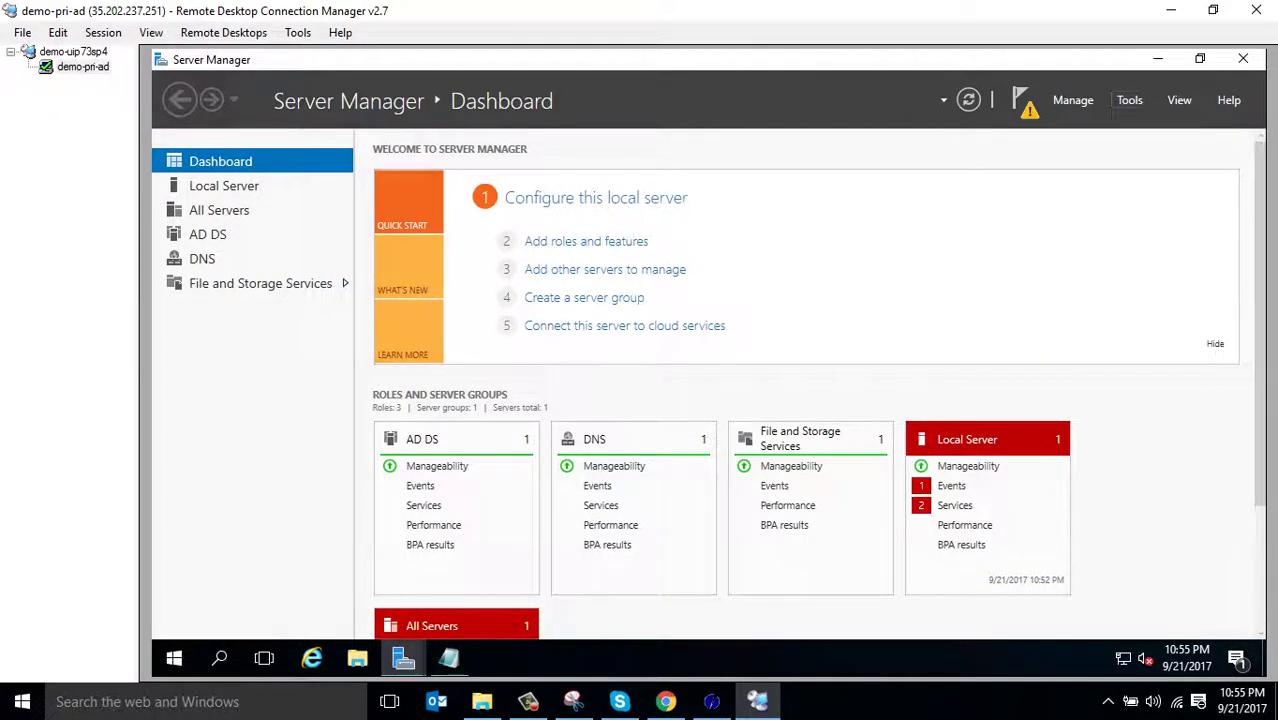
left_click(1129, 100)
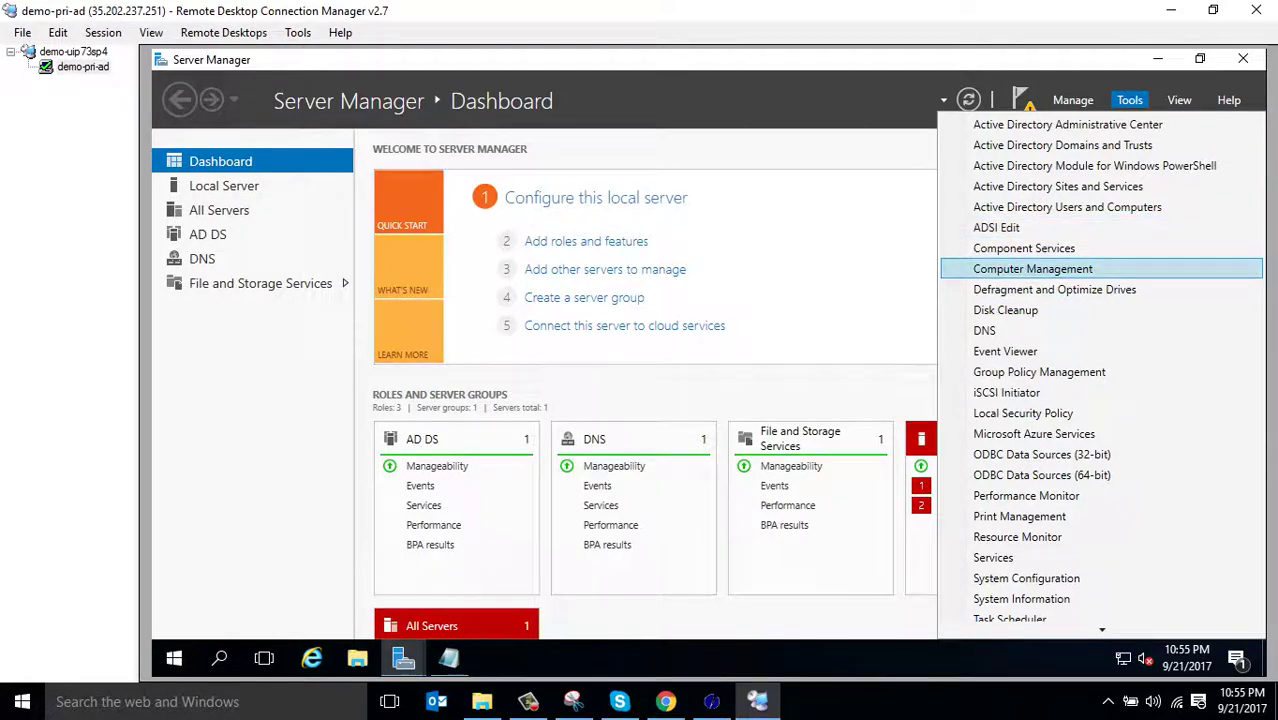
left_click(1032, 269)
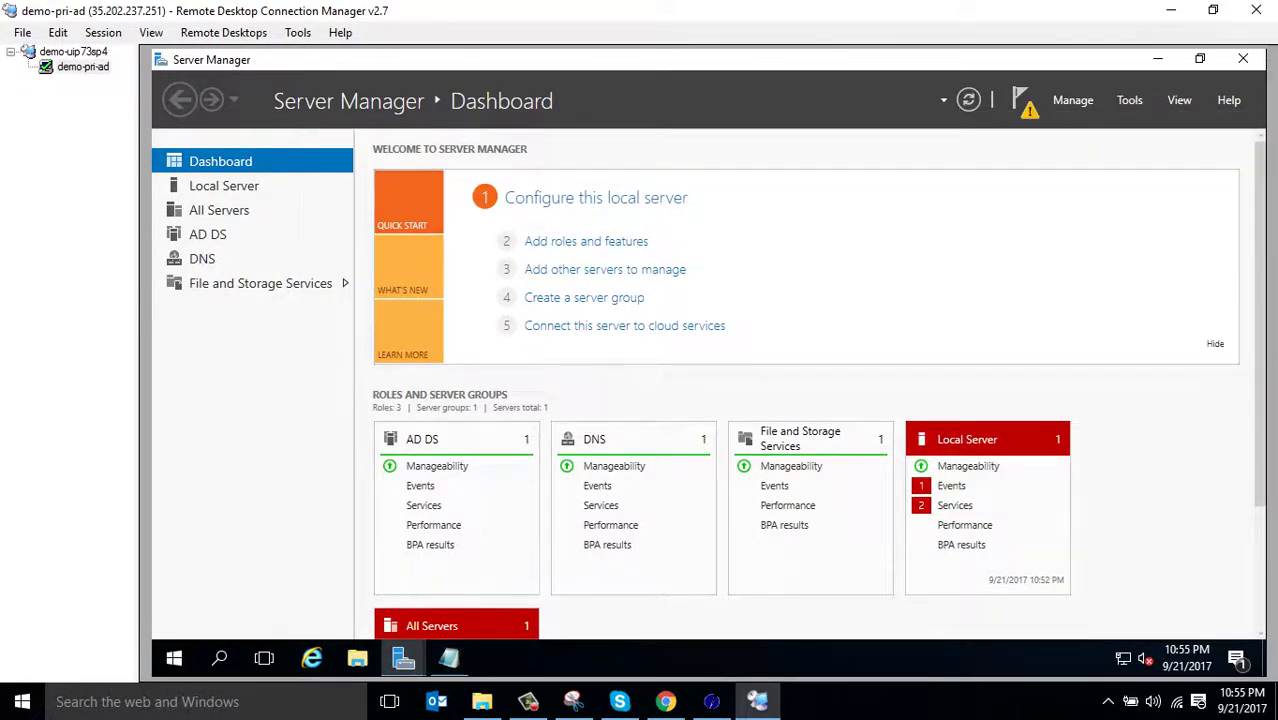
Cancel the AD DS Configuration Wizard and confirm with Yes
mouse_move(403, 657)
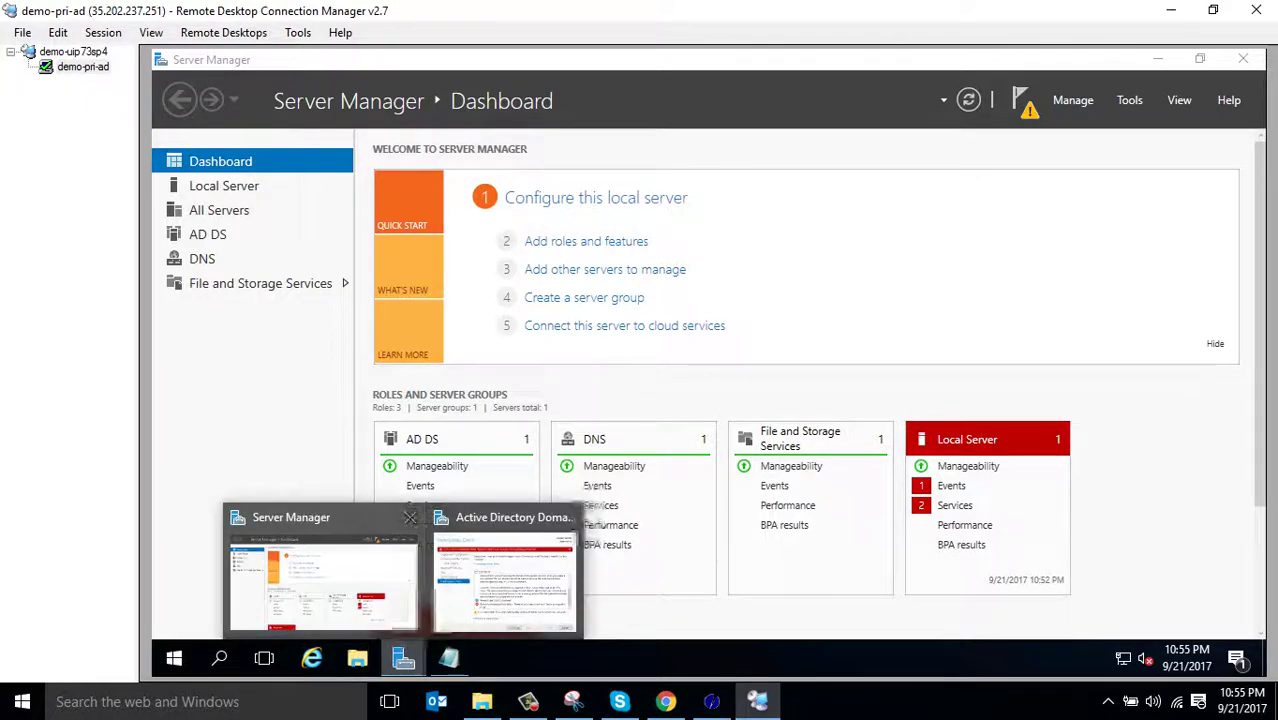
left_click(503, 578)
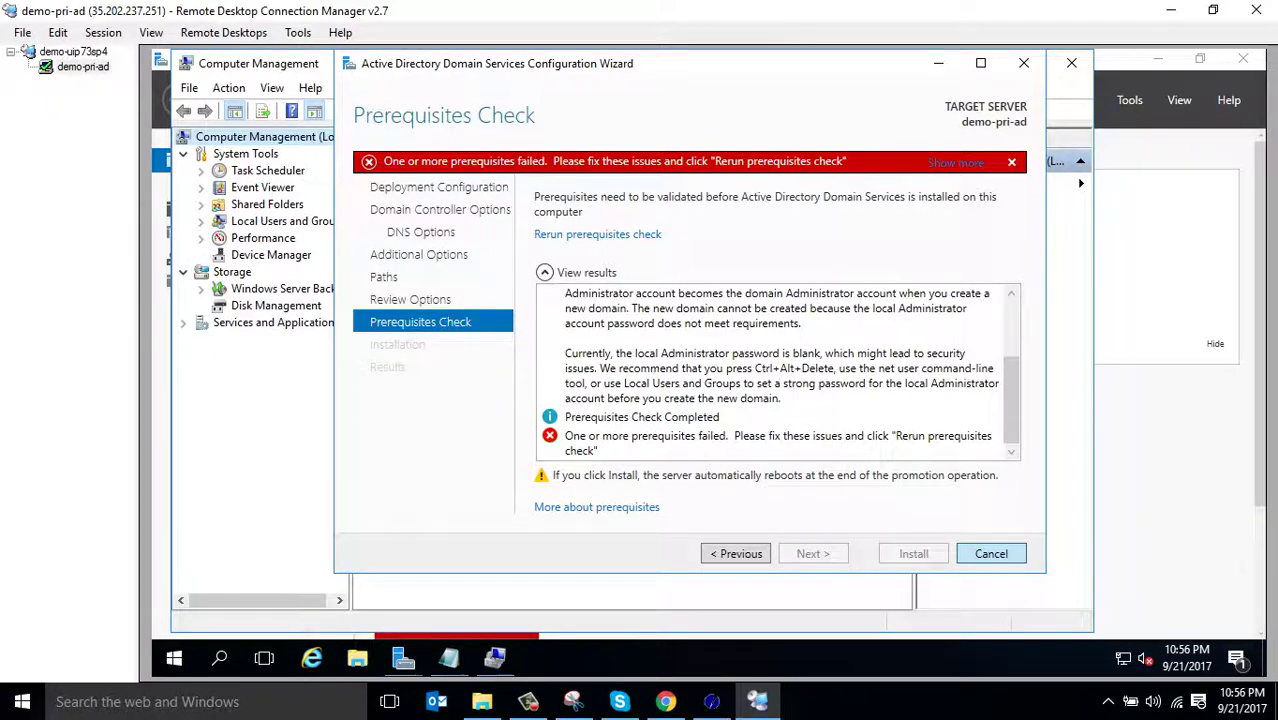
left_click(991, 553)
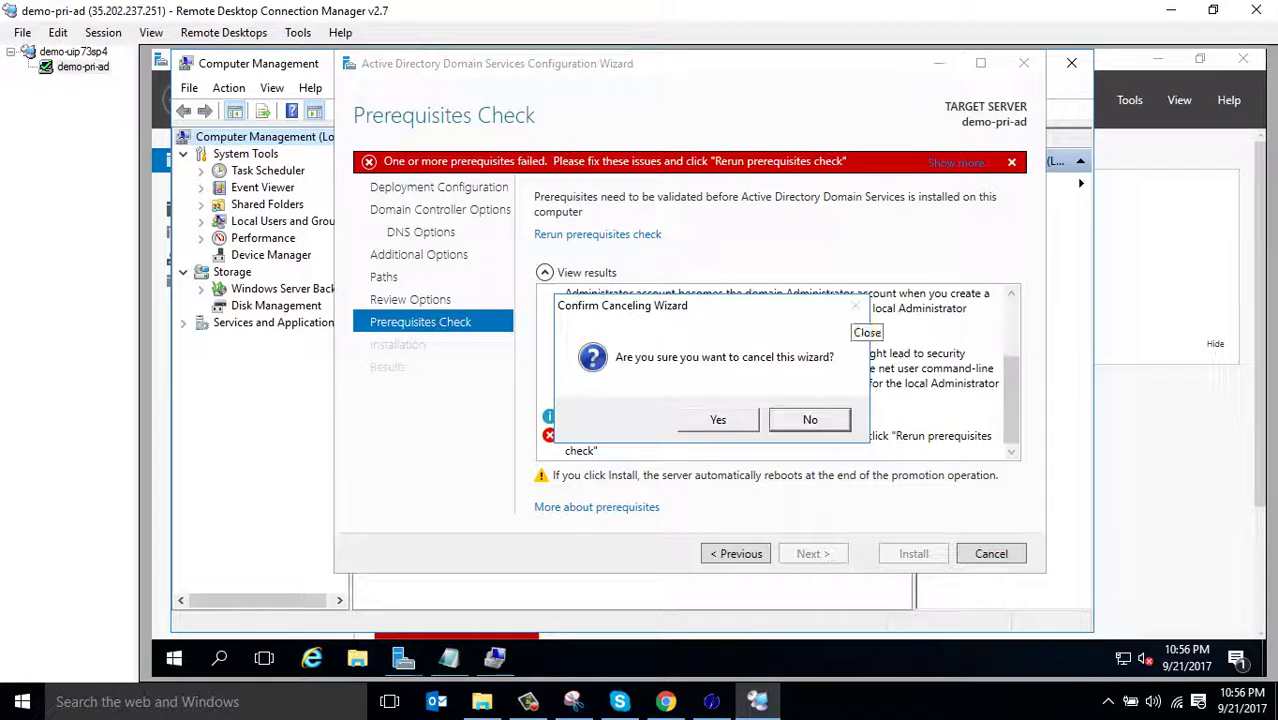
key("Tab")
key("Return")
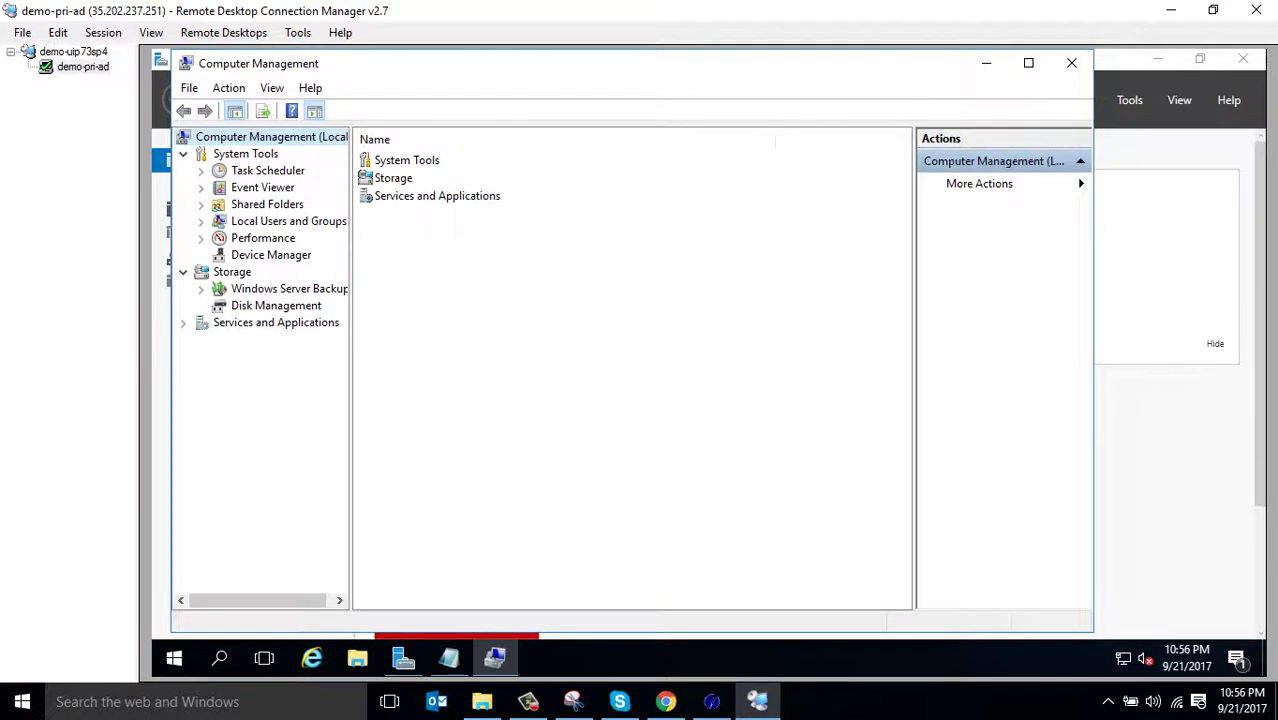
Choose Set Password for the Administrator account under Local Users and Groups > Users
double_click(288, 221)
double_click(382, 160)
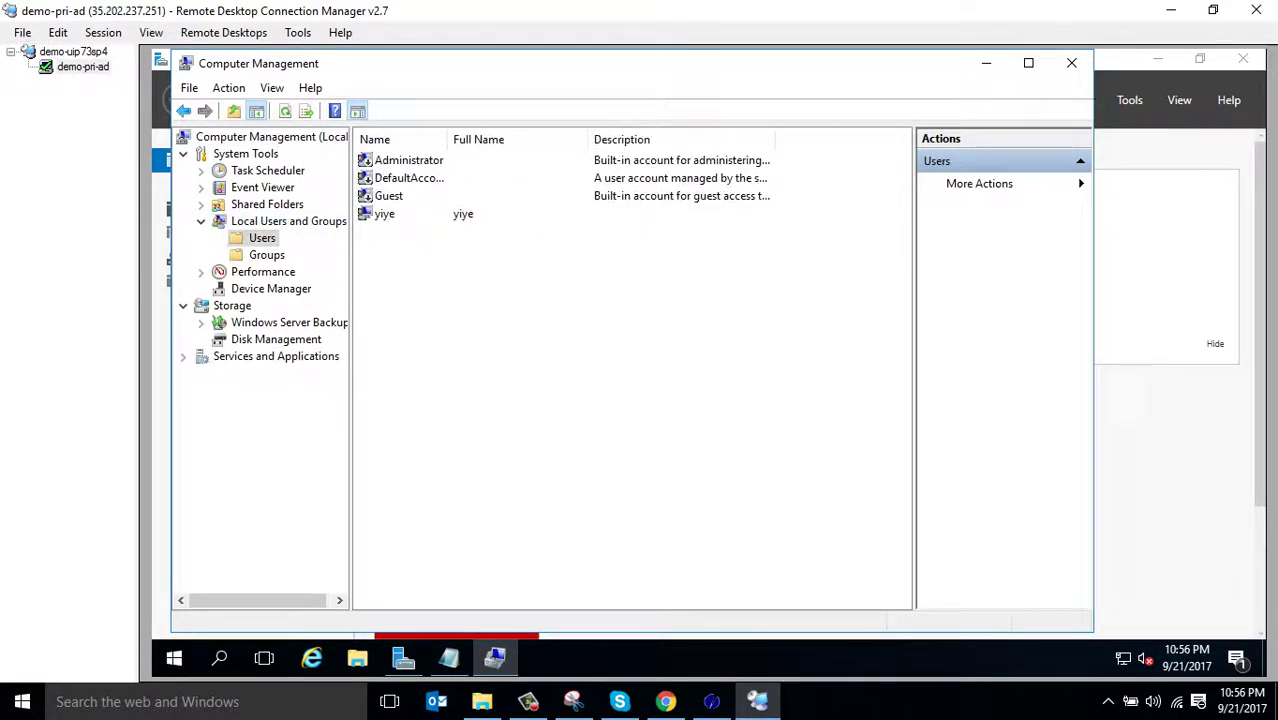
left_click(408, 160)
right_click(410, 160)
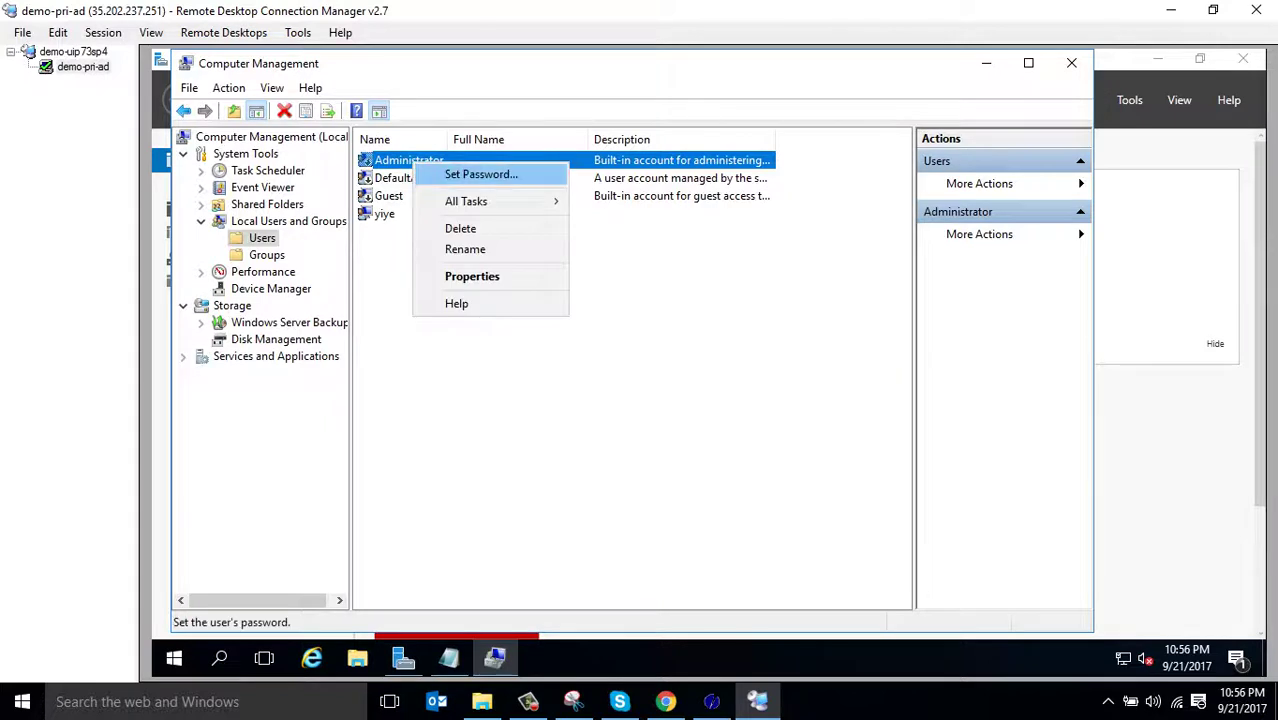
left_click(450, 173)
Enter and confirm the new Administrator password, then close Computer Management
key("Return")
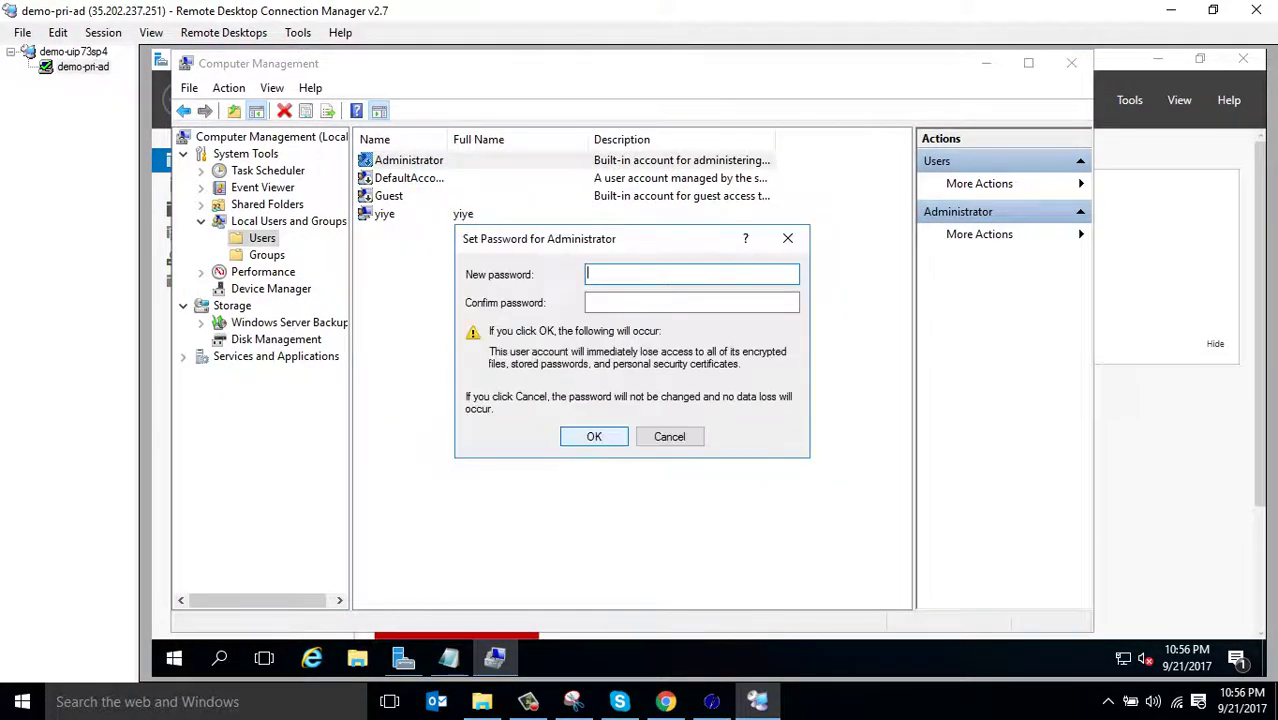
type("********")
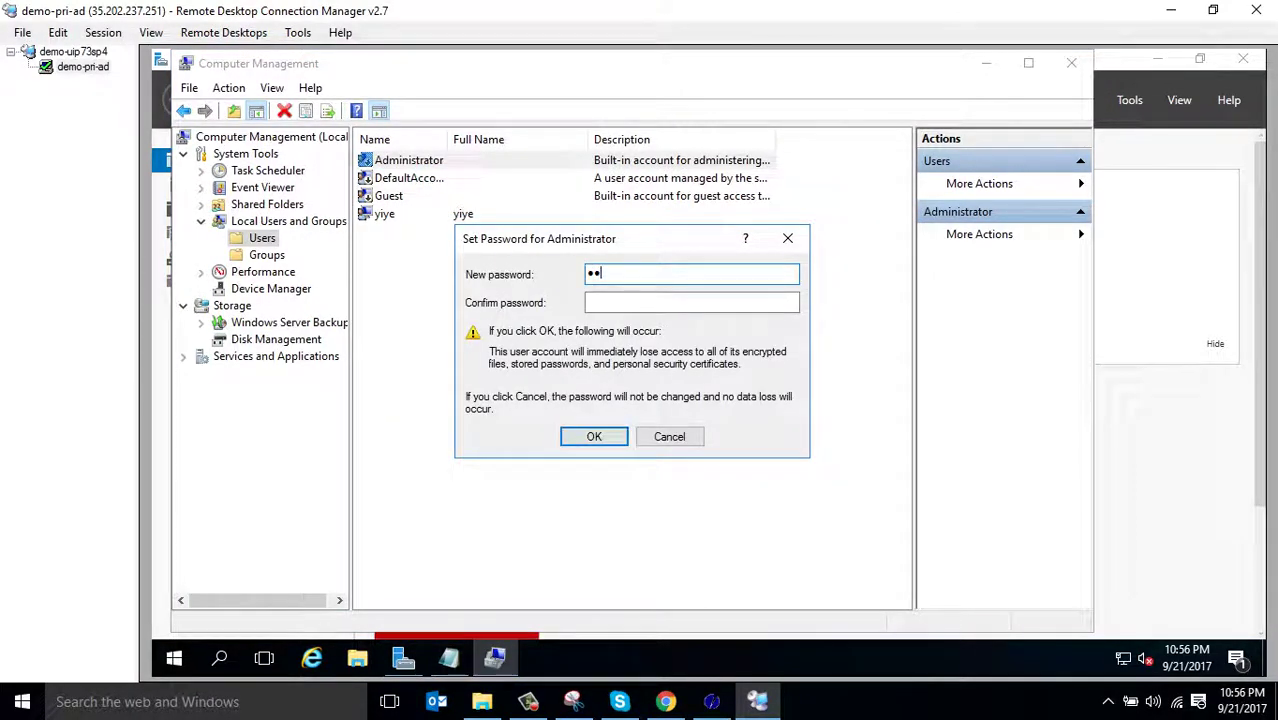
type("**")
key("Tab")
type("**")
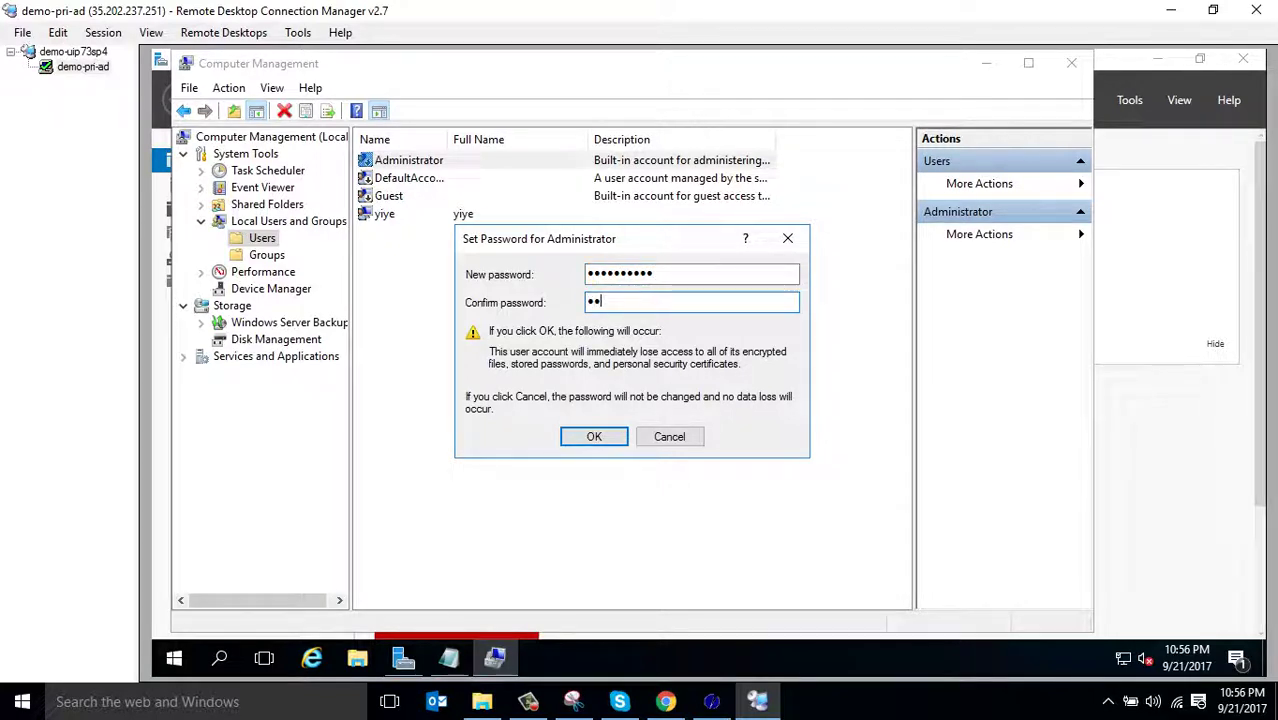
type("********")
key("Return")
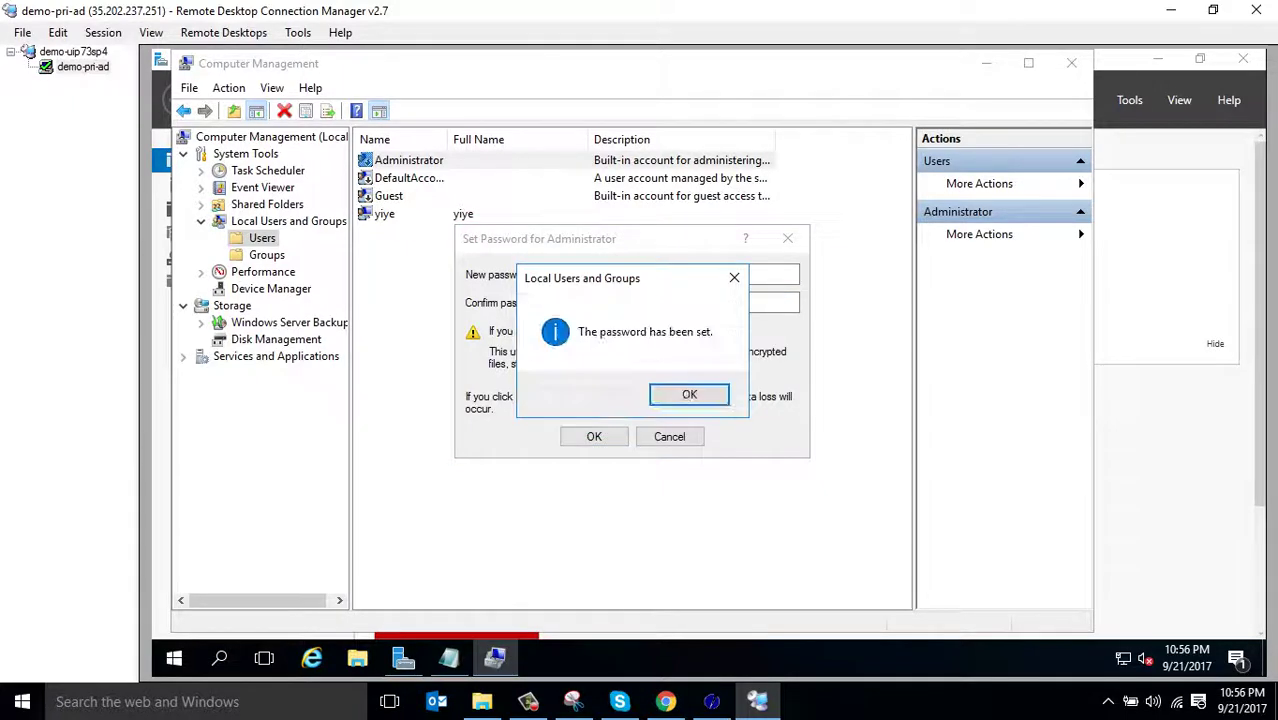
key("Return")
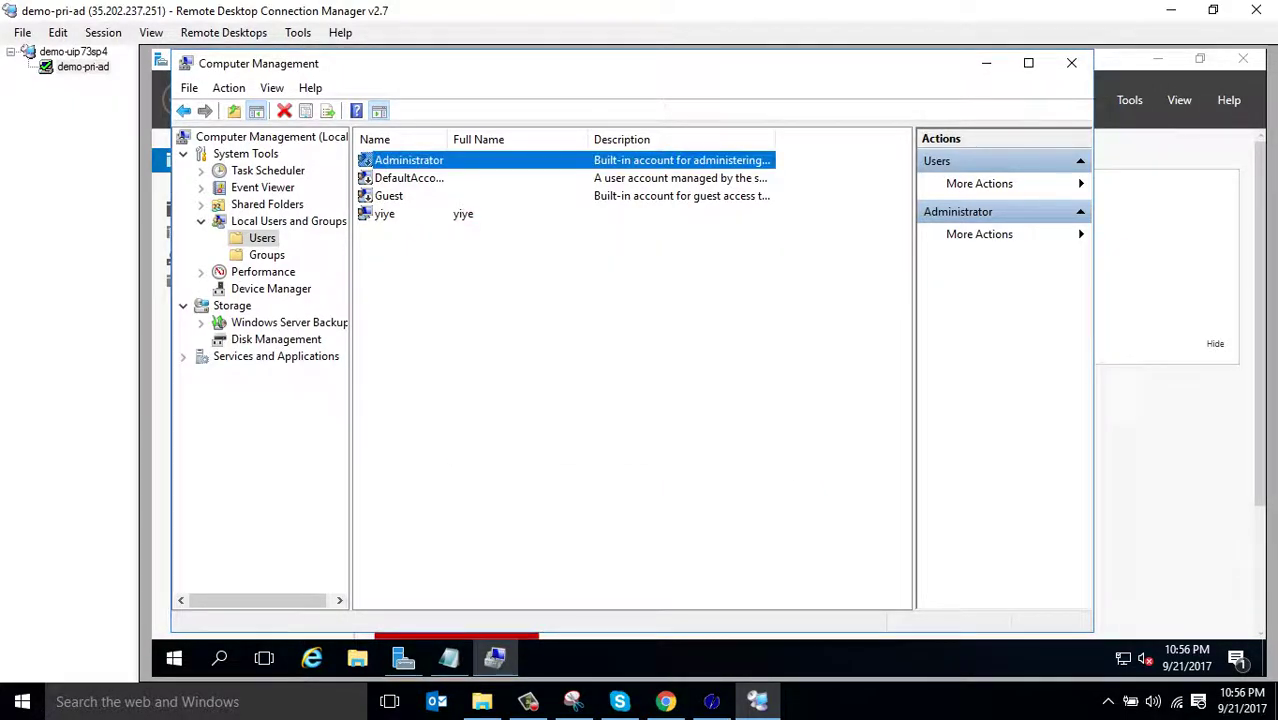
left_click(1071, 63)
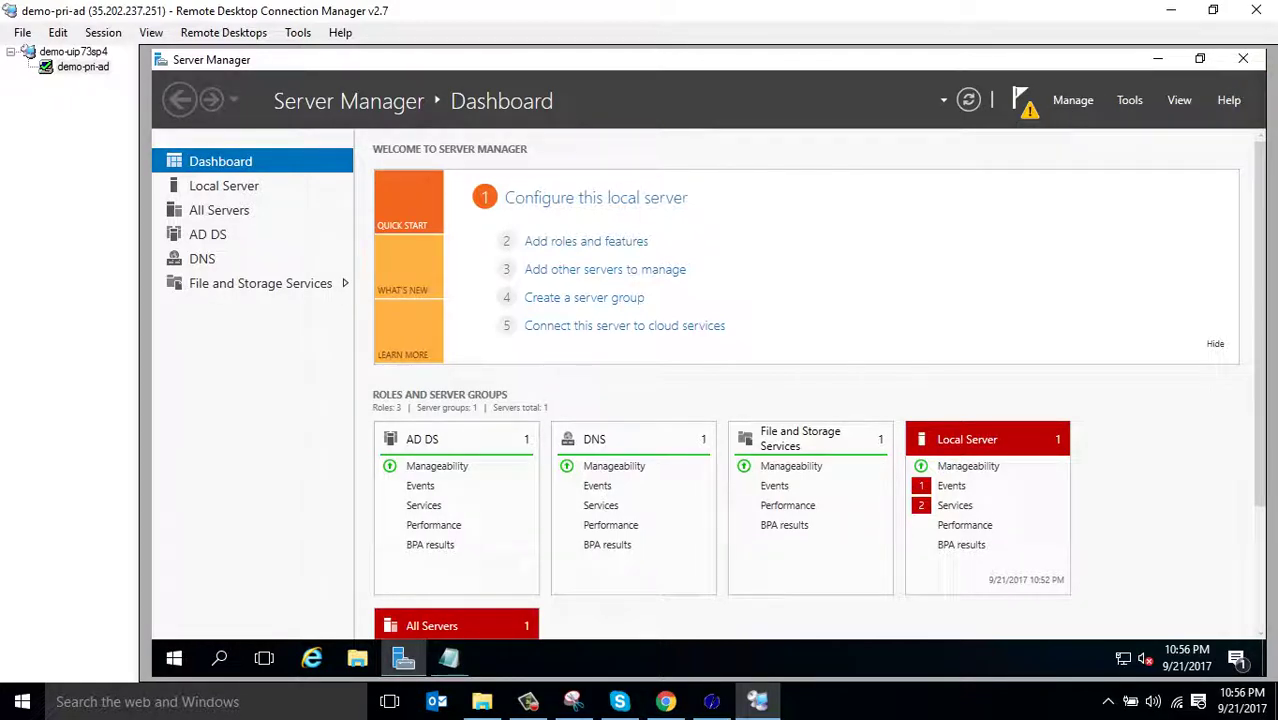
Close Server Manager and sign out of the demo-pri-ad remote session from the Start menu
left_click(1243, 59)
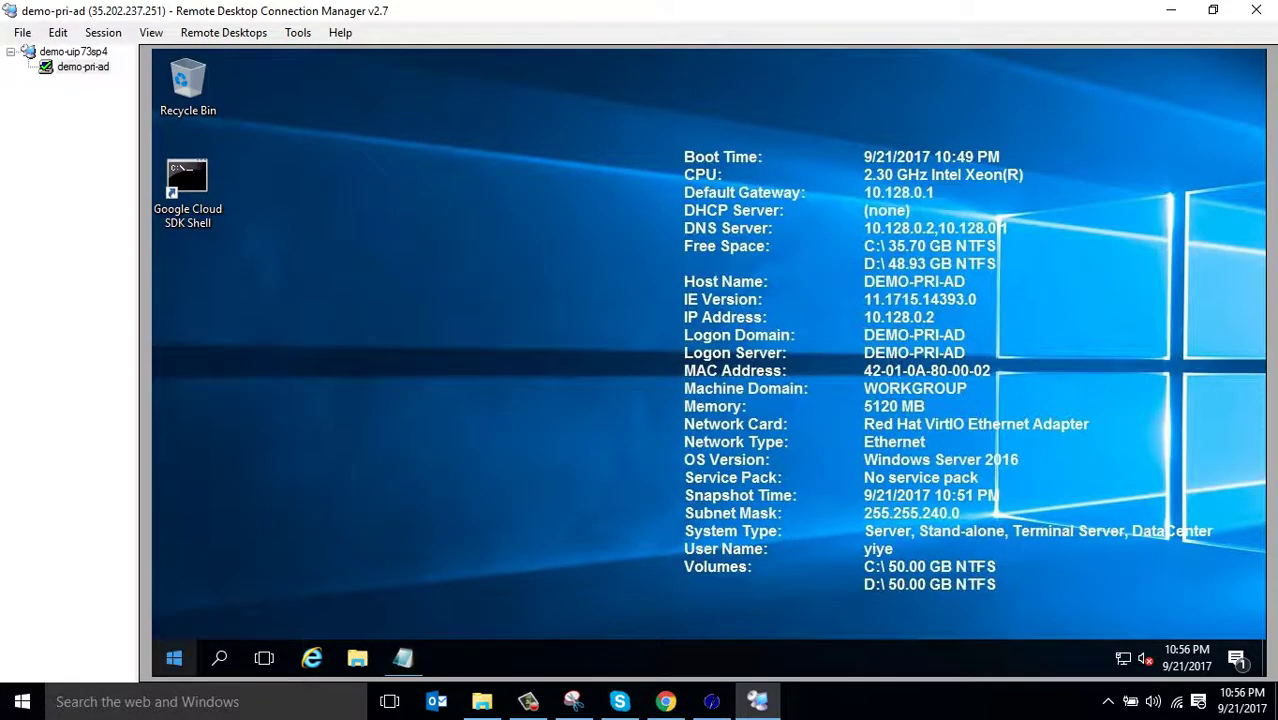
right_click(174, 657)
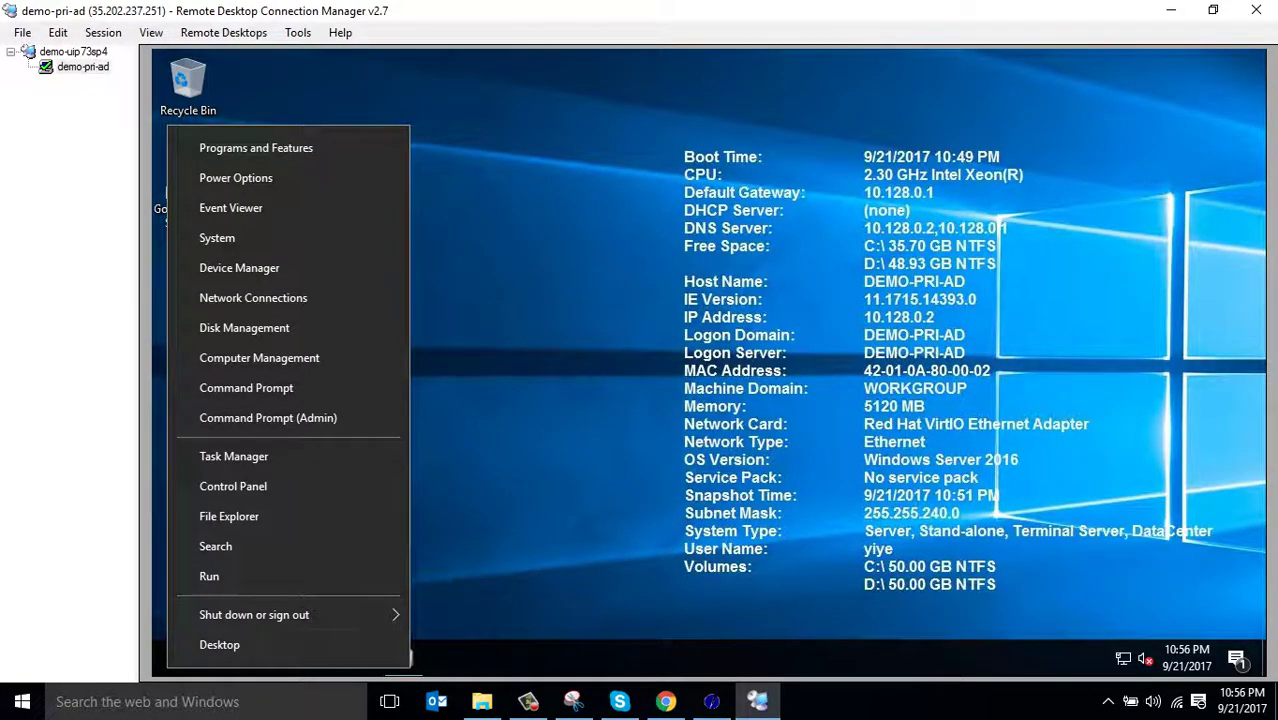
mouse_move(300, 615)
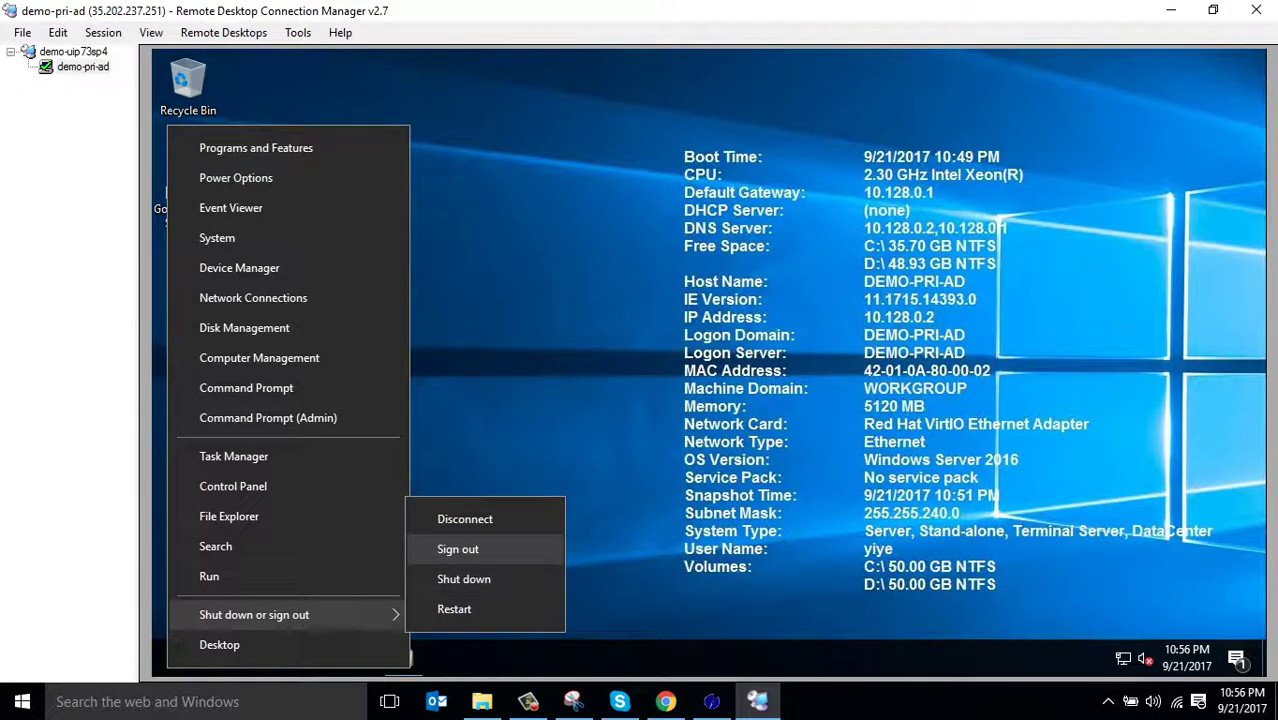
left_click(458, 549)
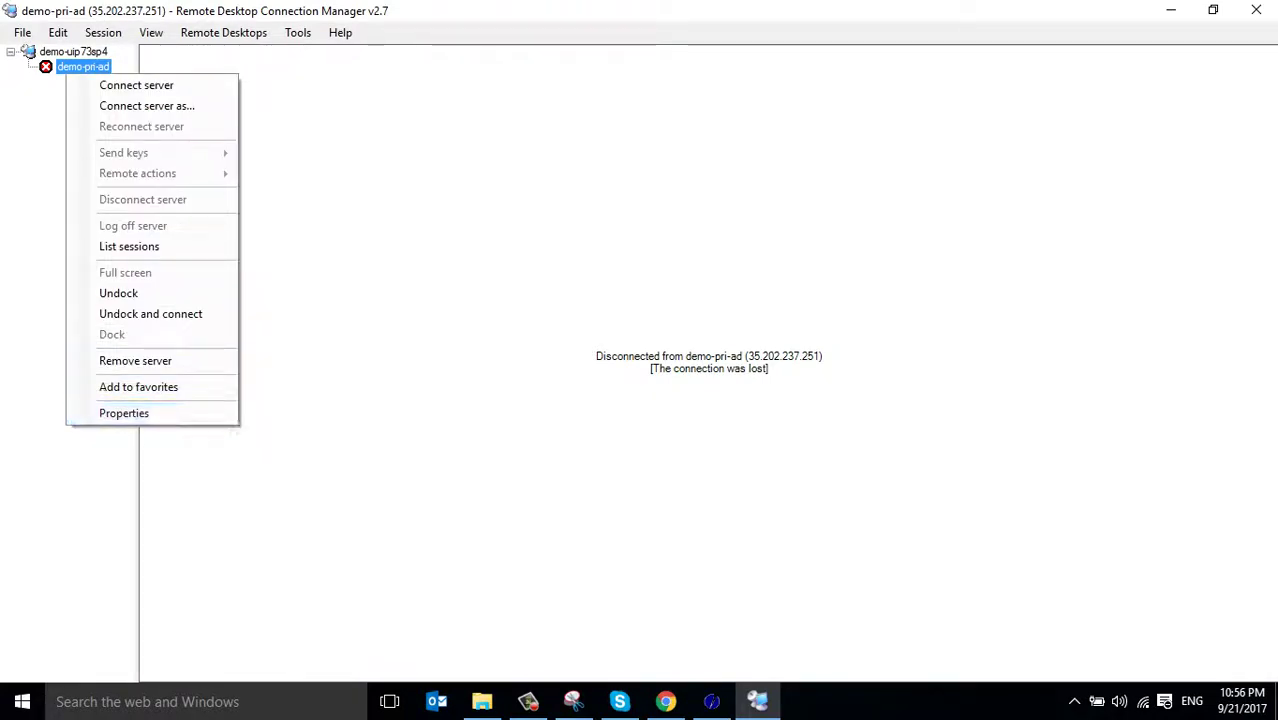
Stop demo-pri-ad inheriting logon credentials from its parent and choose a Custom credential profile
key("Return")
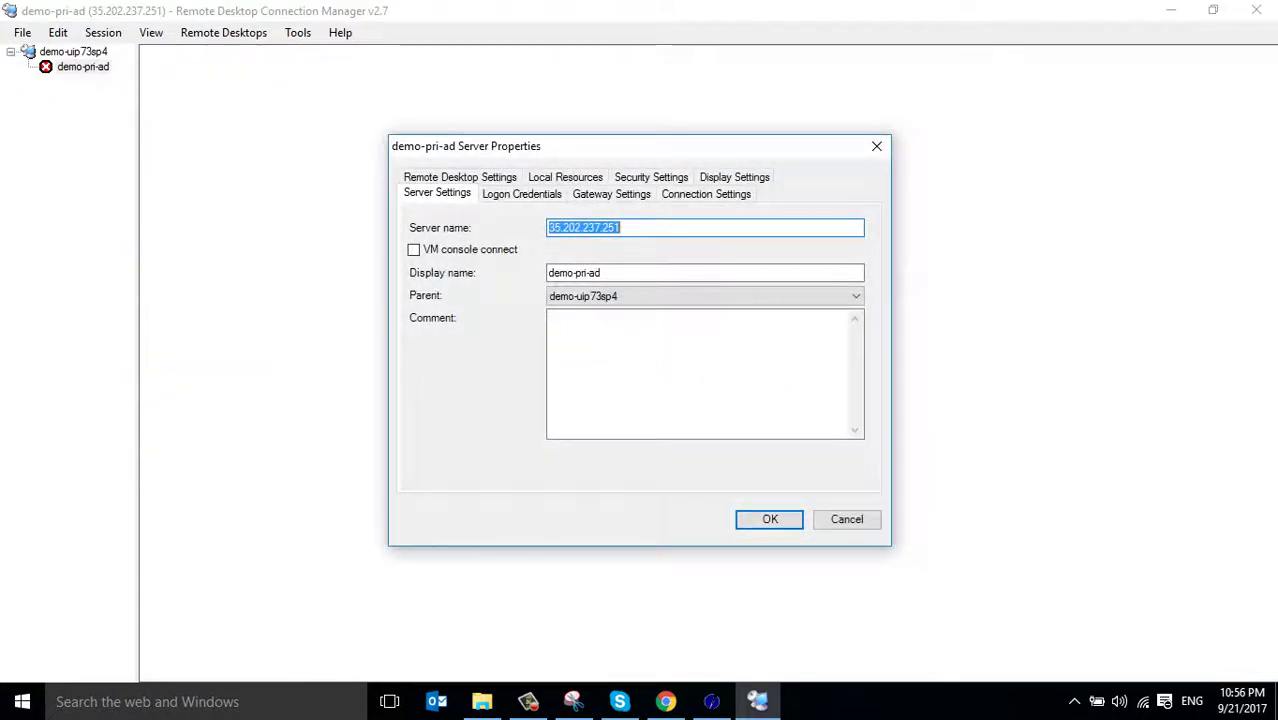
left_click(705, 193)
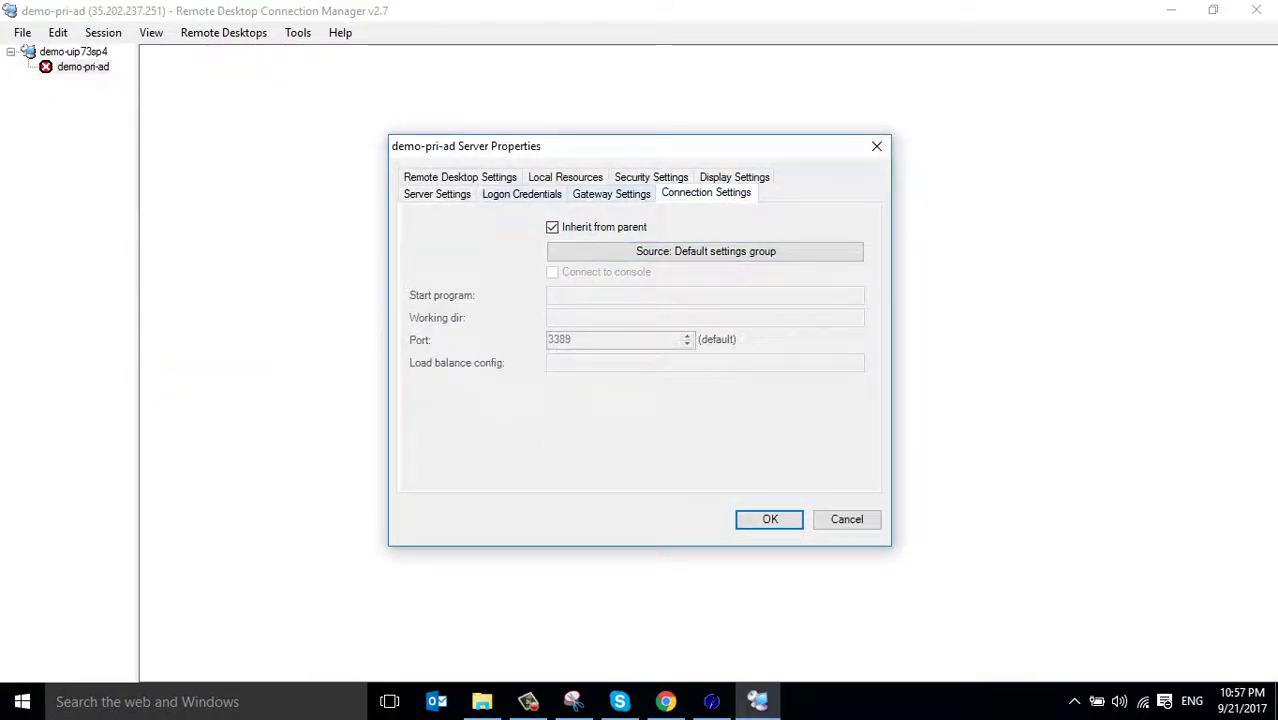
left_click(521, 193)
left_click(552, 227)
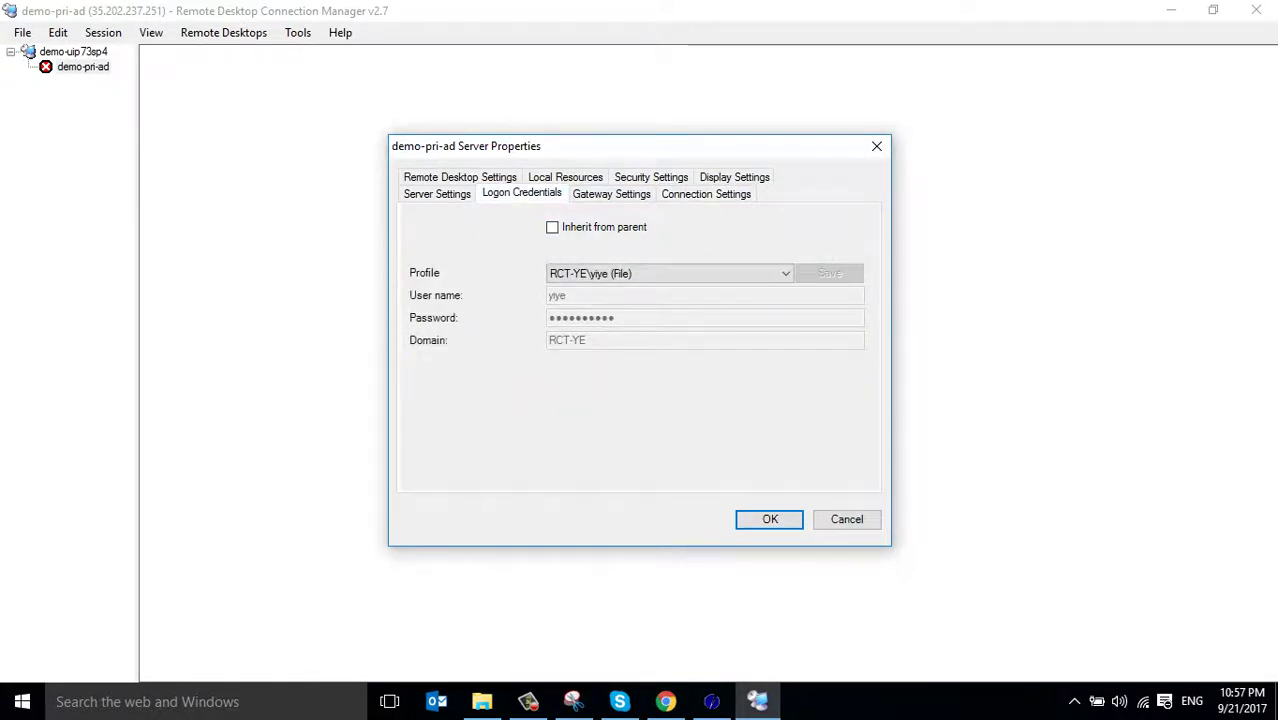
left_click(670, 273)
left_click(600, 286)
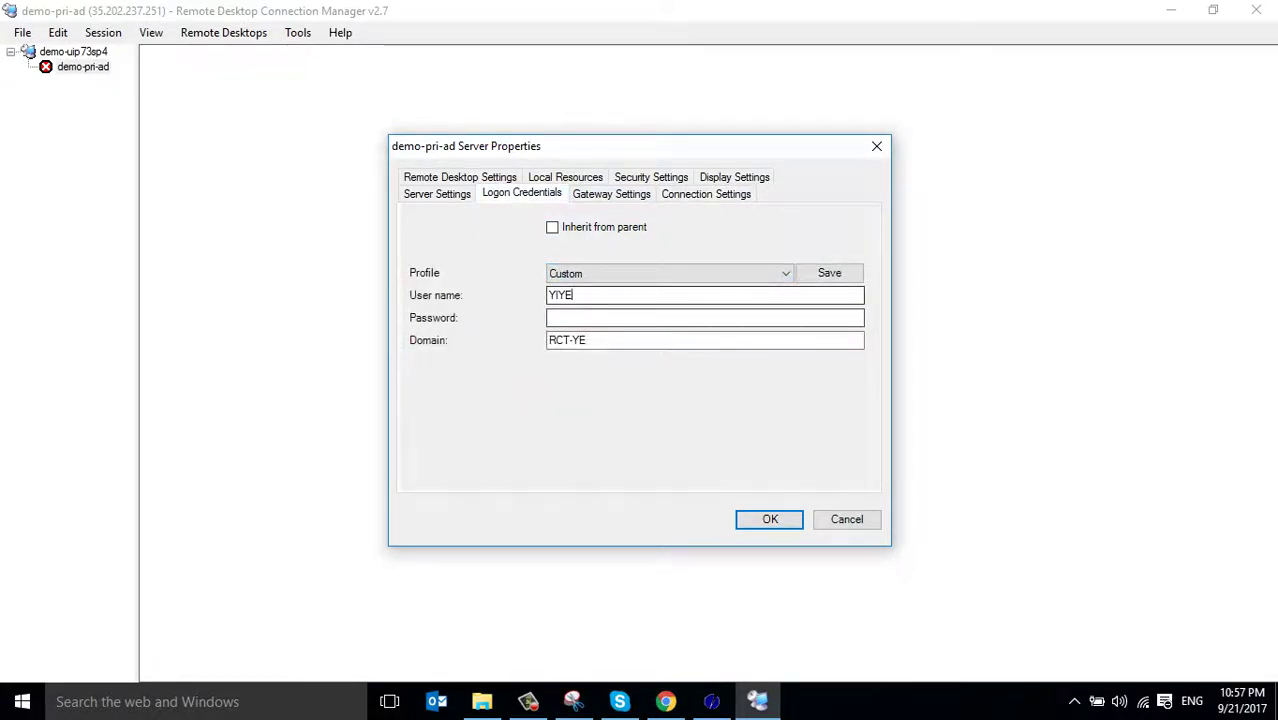
Enter user name 'administrator' and the account password, save, and reconnect to demo-pri-ad
key("Tab")
type("admin")
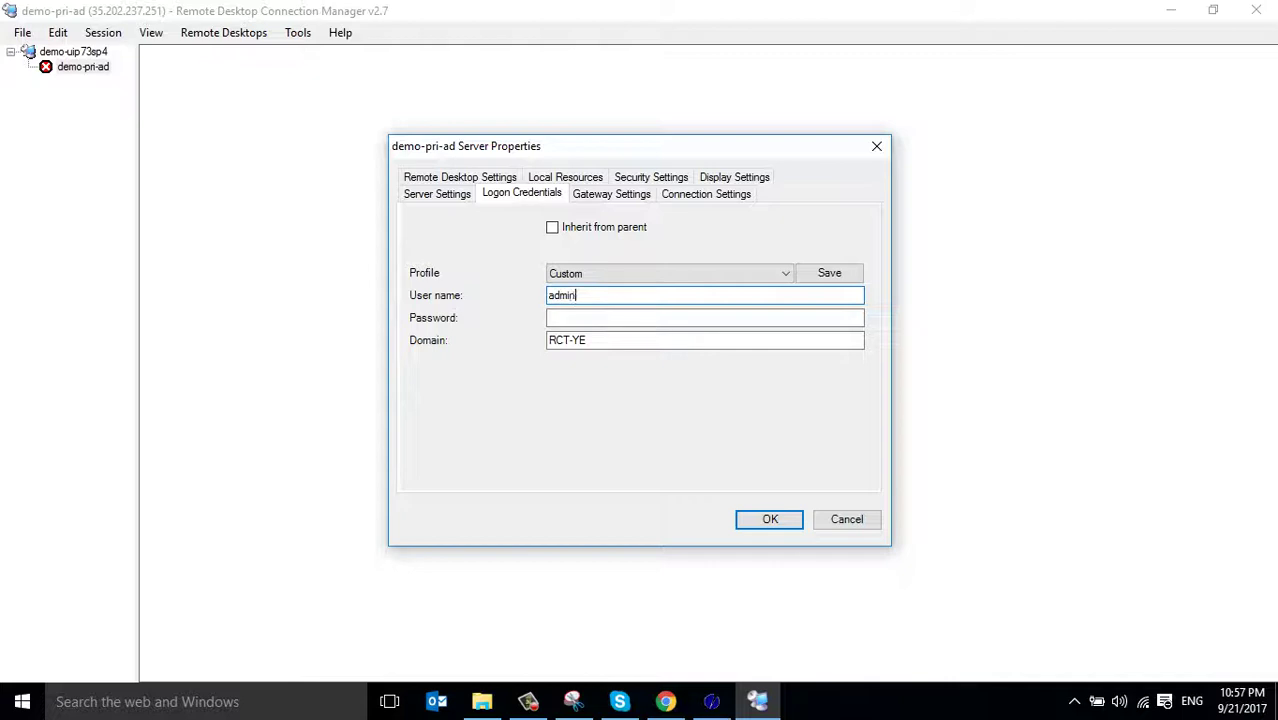
type("istrator")
key("BackSpace")
key("BackSpace")
key("BackSpace")
key("BackSpace")
key("BackSpace")
key("BackSpace")
key("BackSpace")
key("BackSpace")
key("BackSpace")
key("BackSpace")
key("BackSpace")
key("BackSpace")
type("administrator")
key("Tab")
type("••")
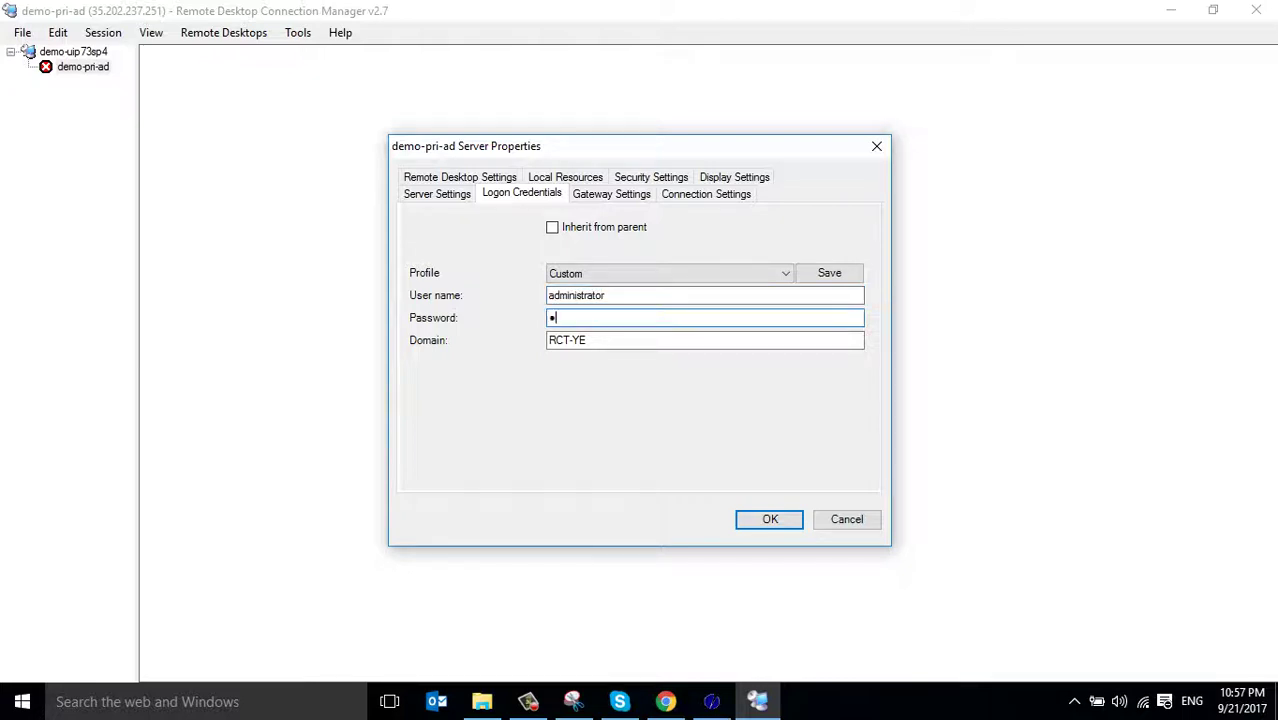
type("••••••••")
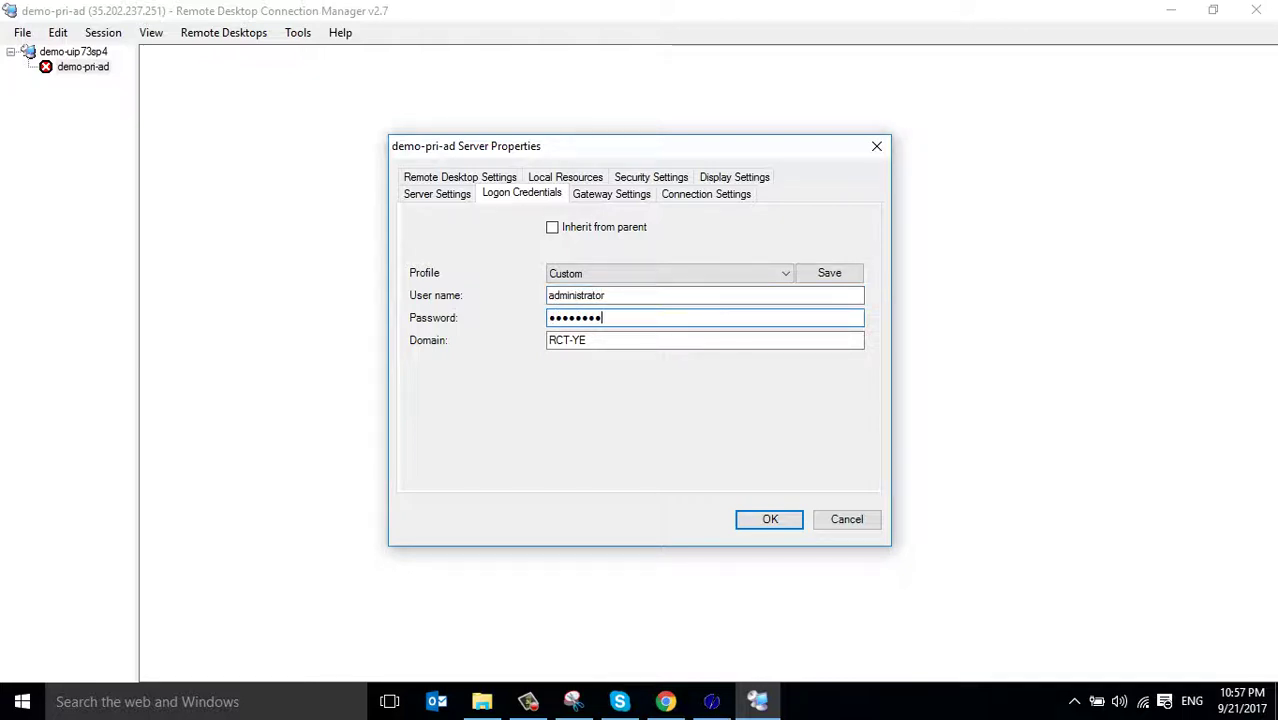
key("Return")
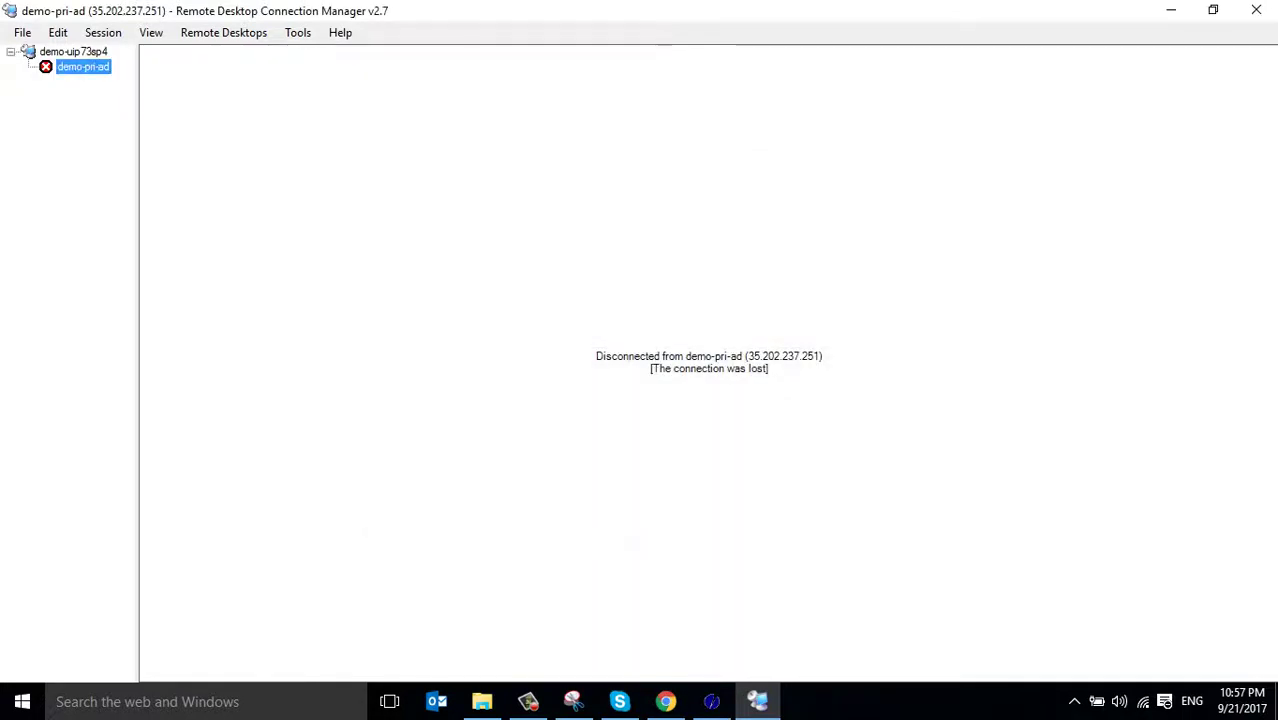
key("Return")
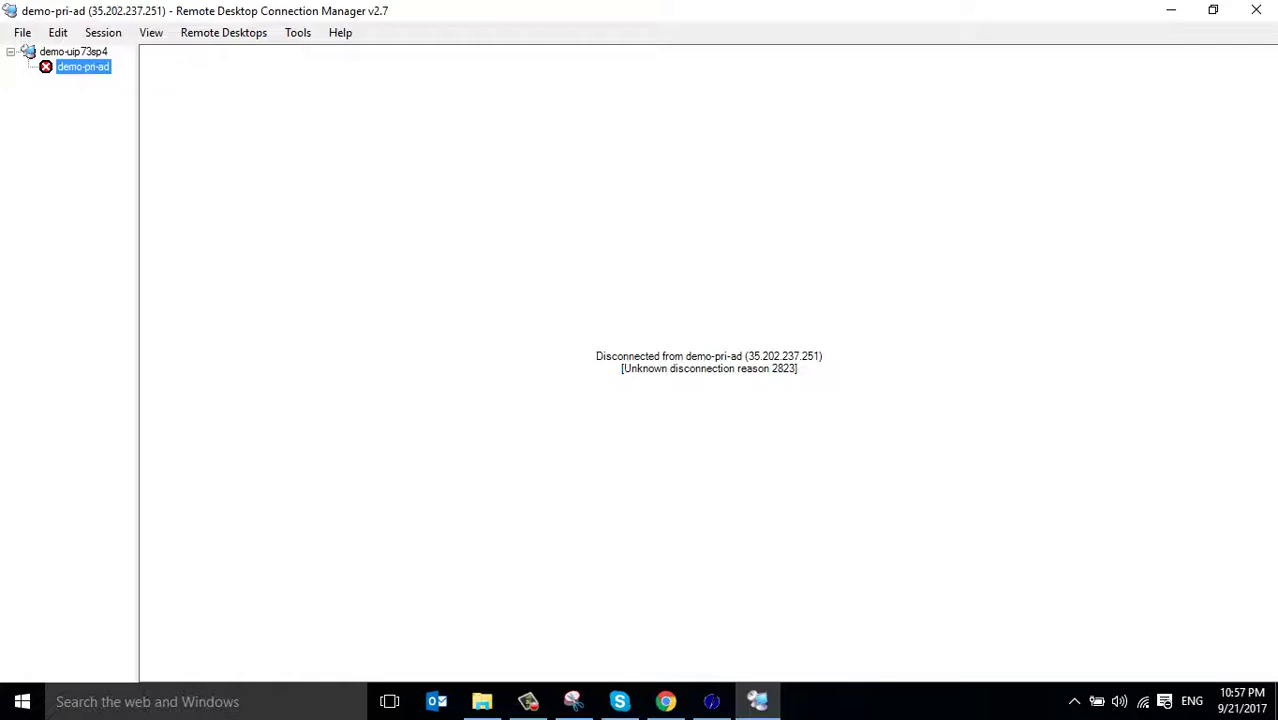
Connect to demo-pri-ad, confirming its logon credentials, until the Server Manager Dashboard loads
right_click(86, 65)
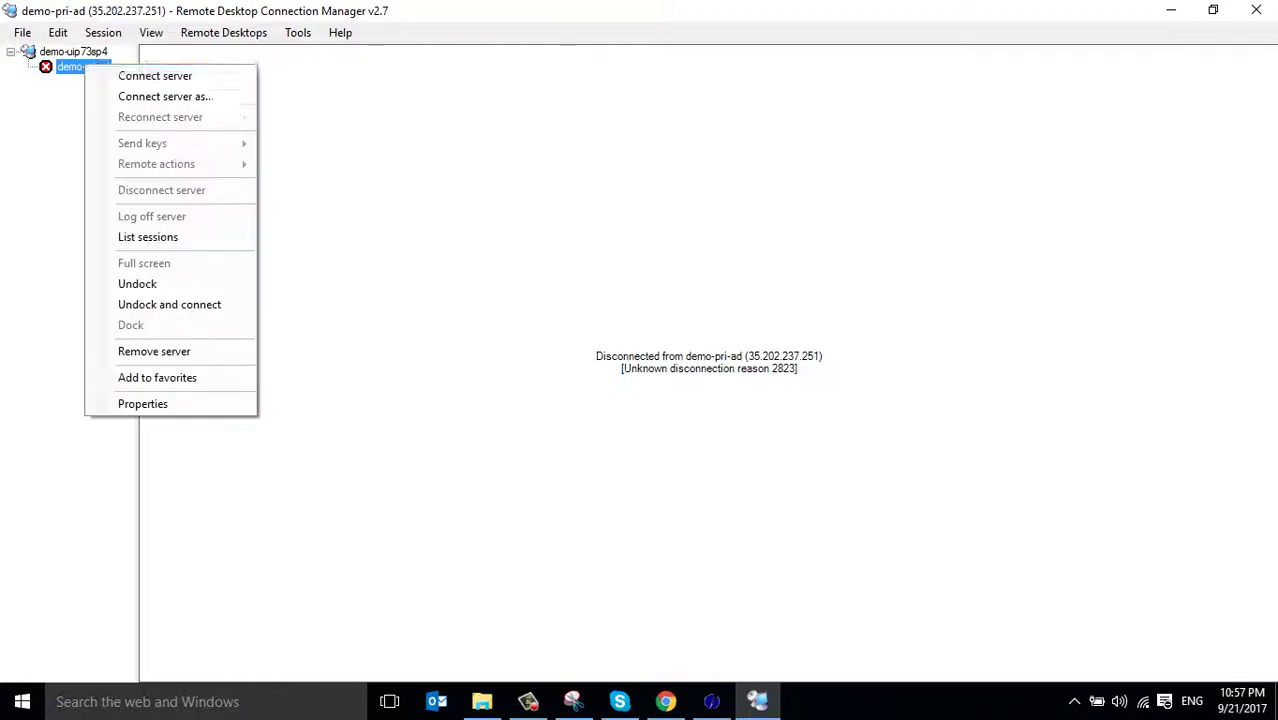
left_click(150, 74)
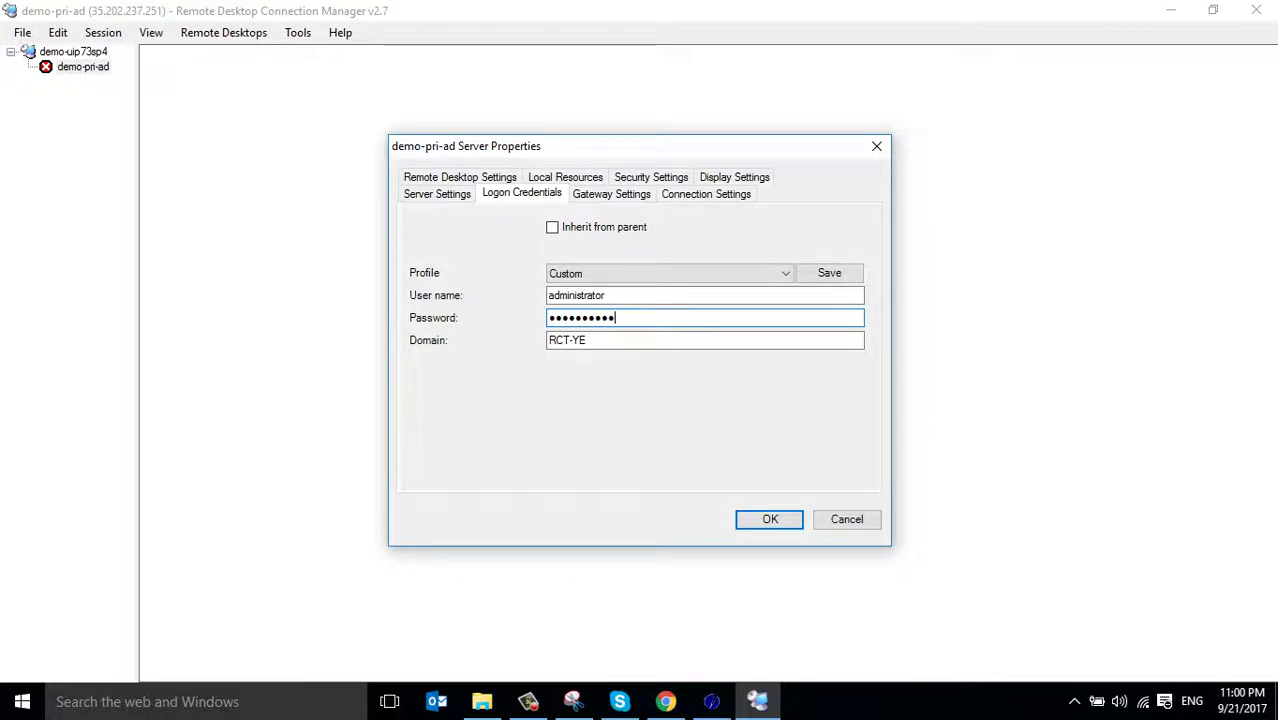
key("Return")
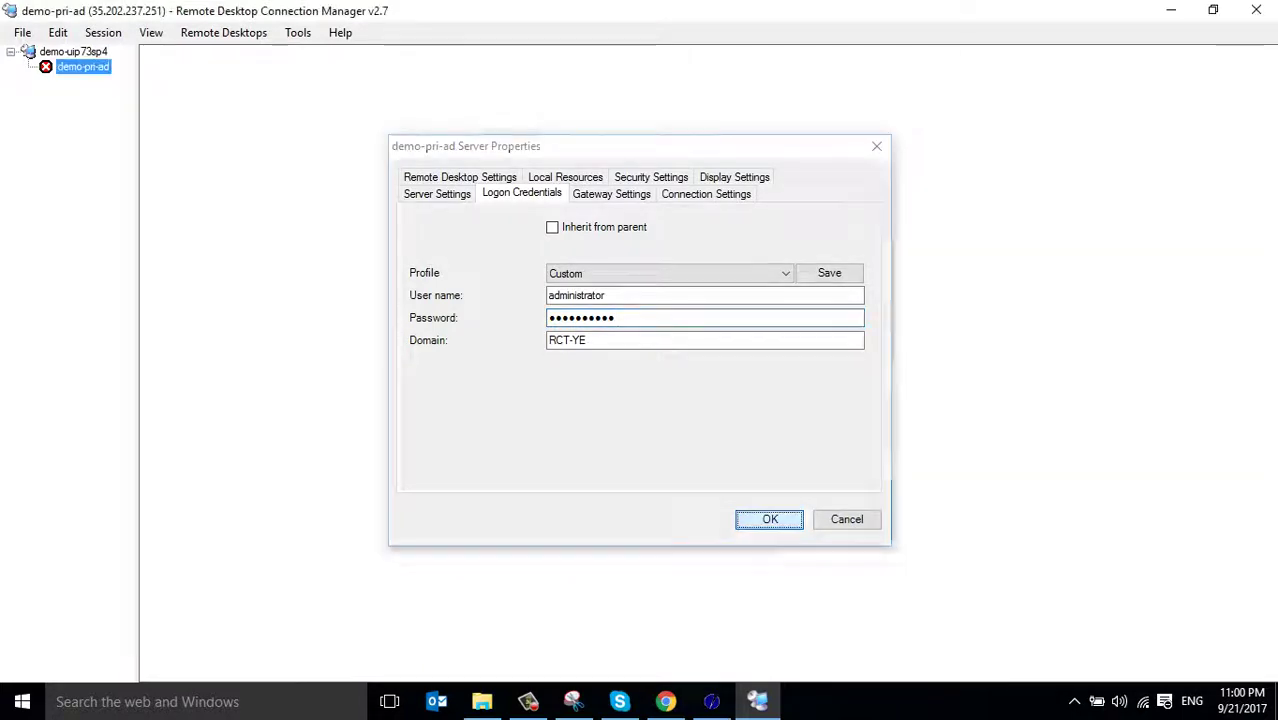
right_click(80, 66)
key("Return")
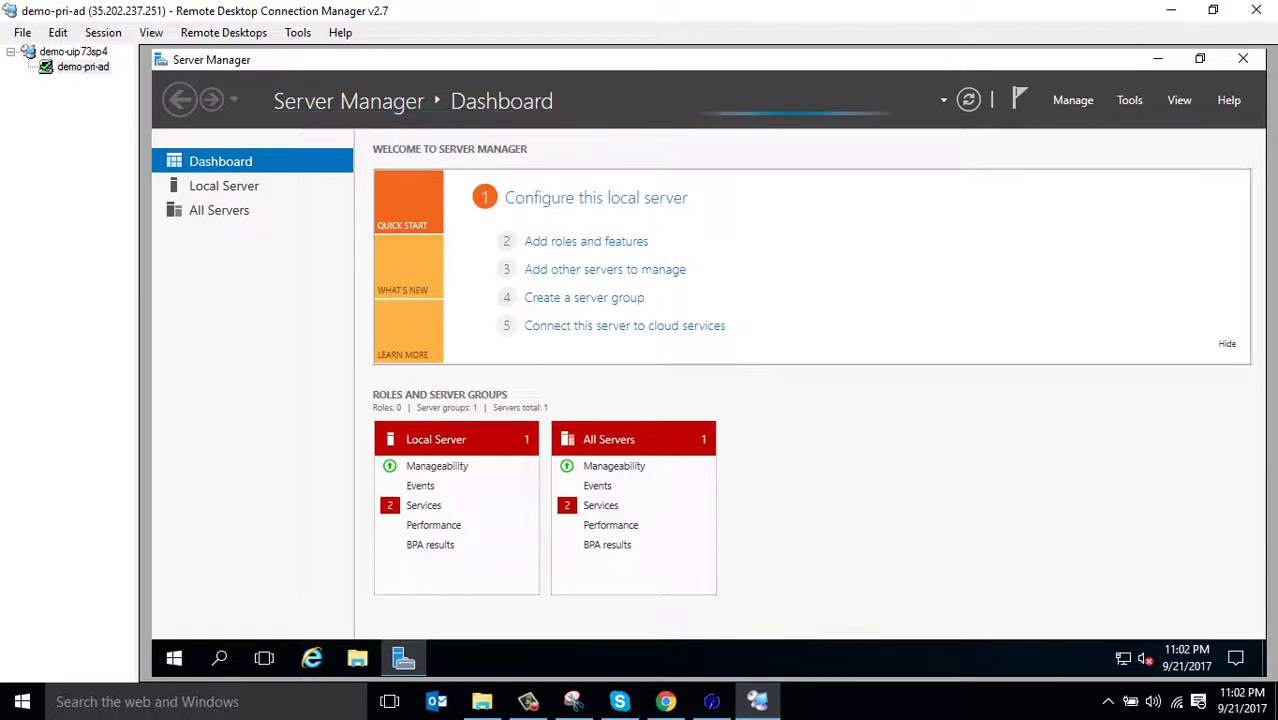
Set the dashboard view to 100% and launch 'Promote this server to a domain controller'
left_click(1179, 100)
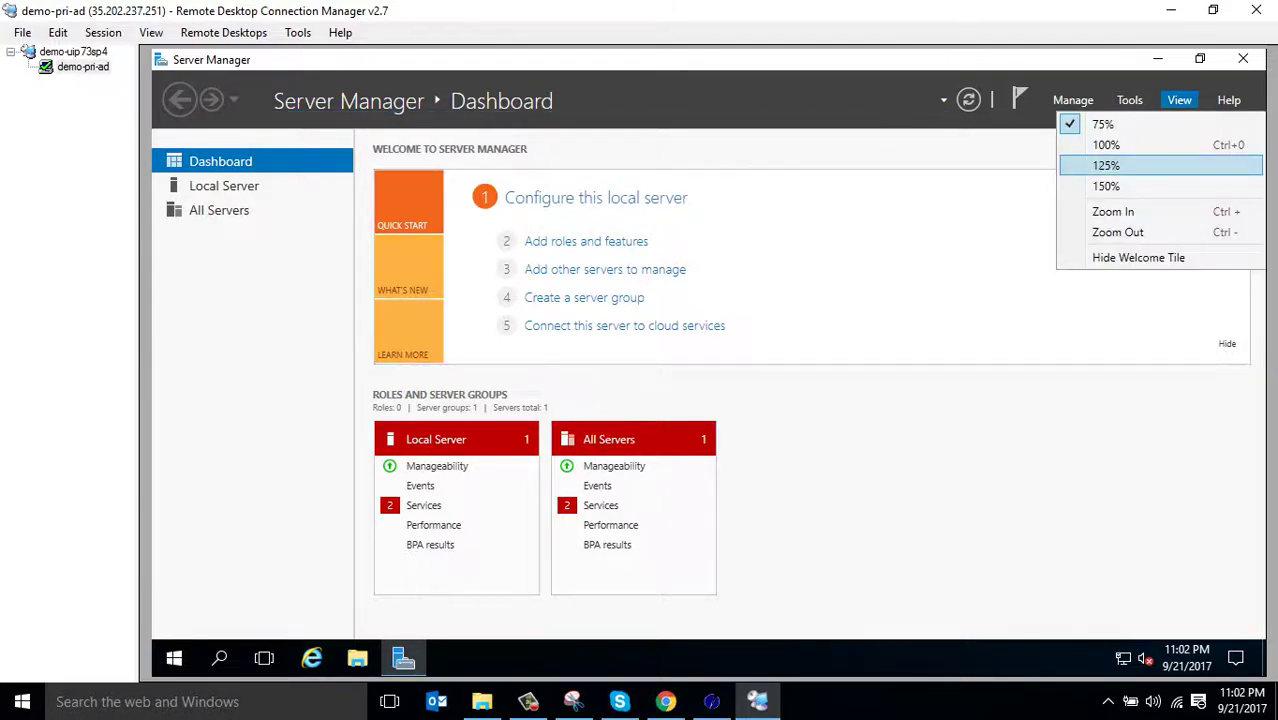
left_click(1106, 145)
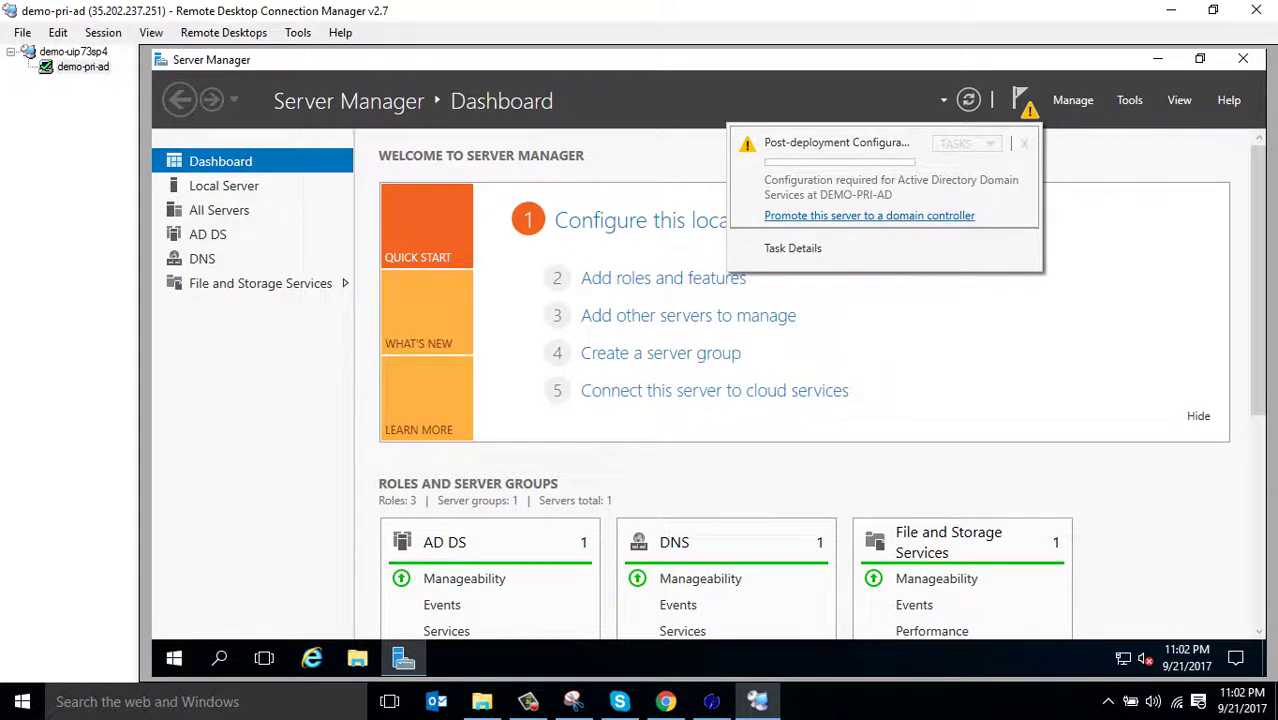
left_click(869, 215)
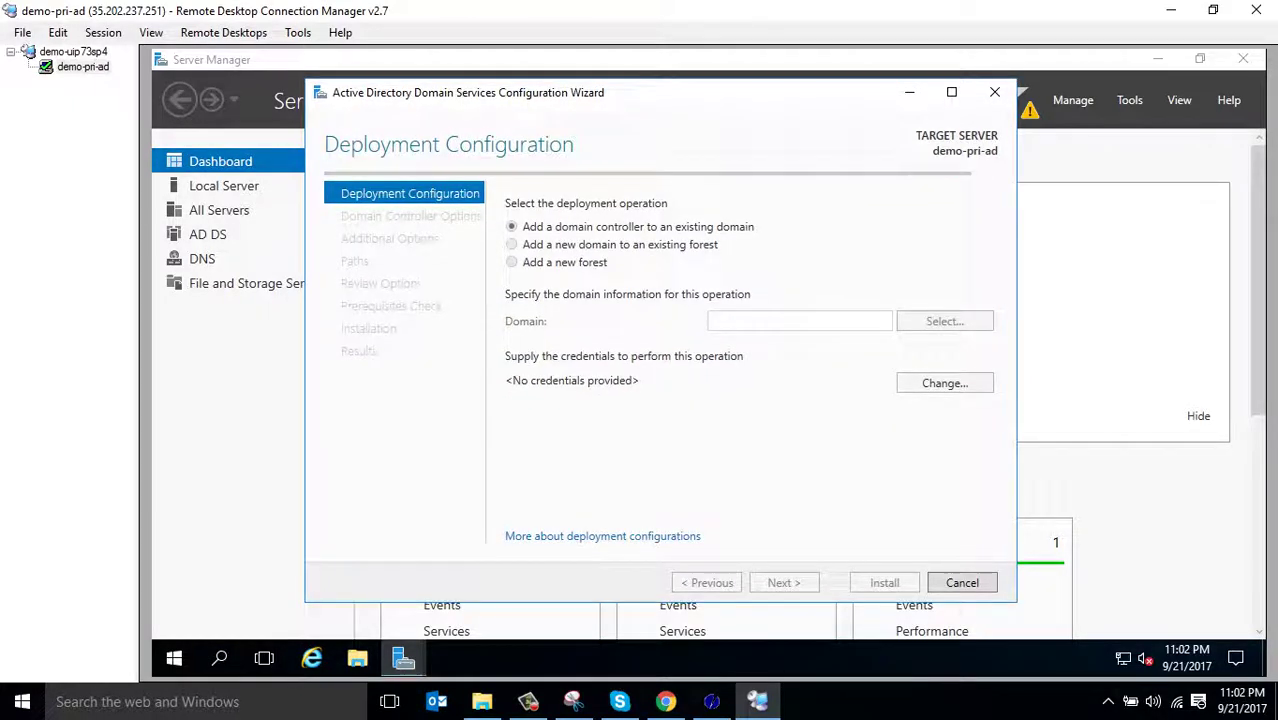
Create a new forest with root domain demo.com and enter the DSRM restore-mode password
left_click(511, 262)
type("demo.com")
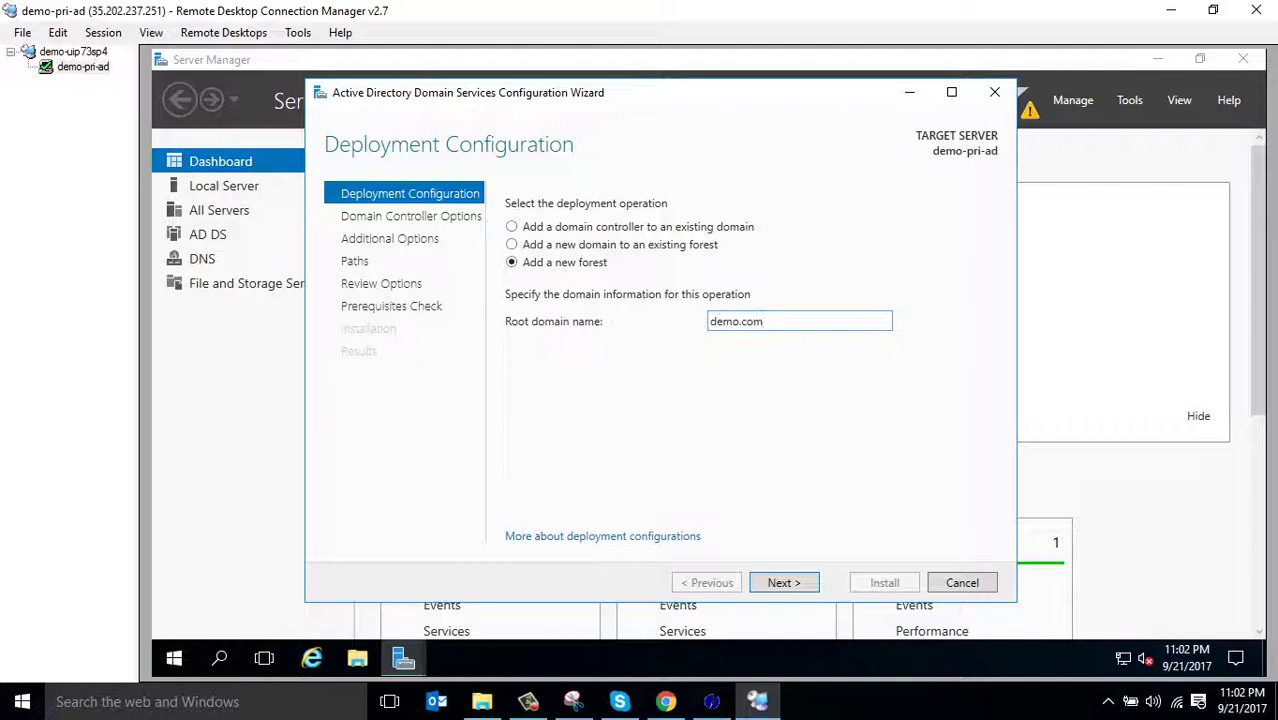
key("Return")
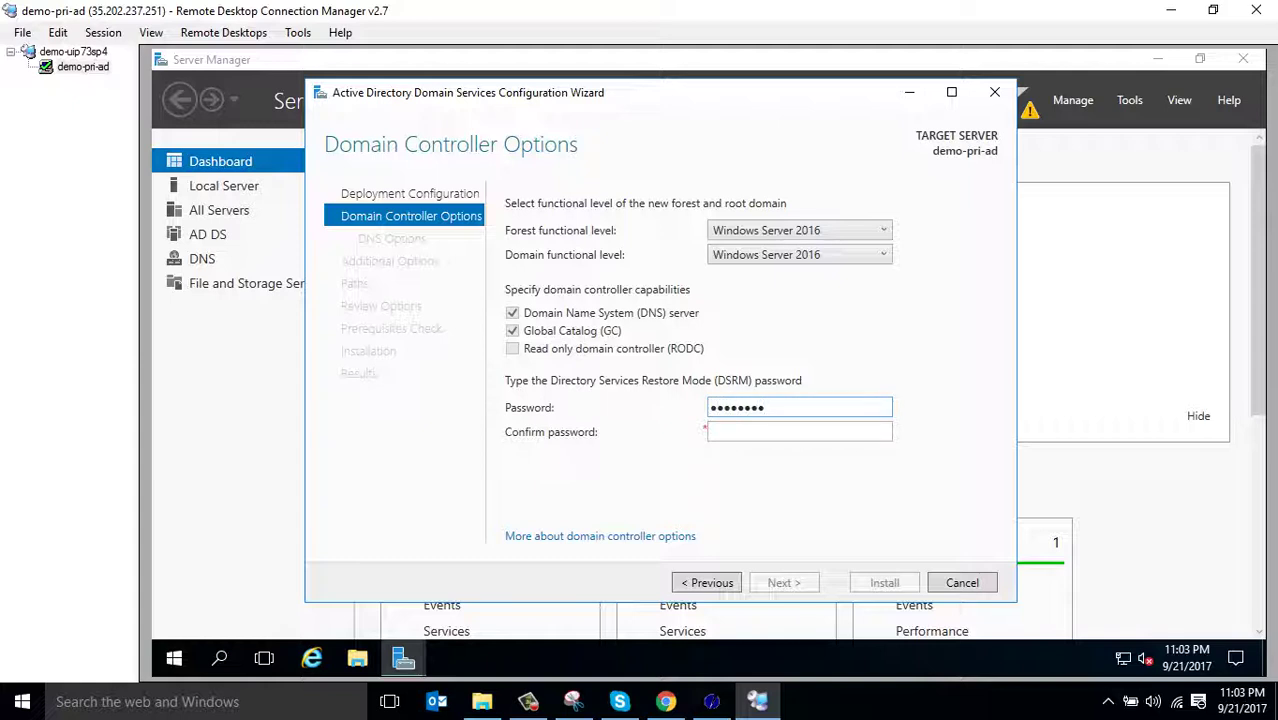
type("P")
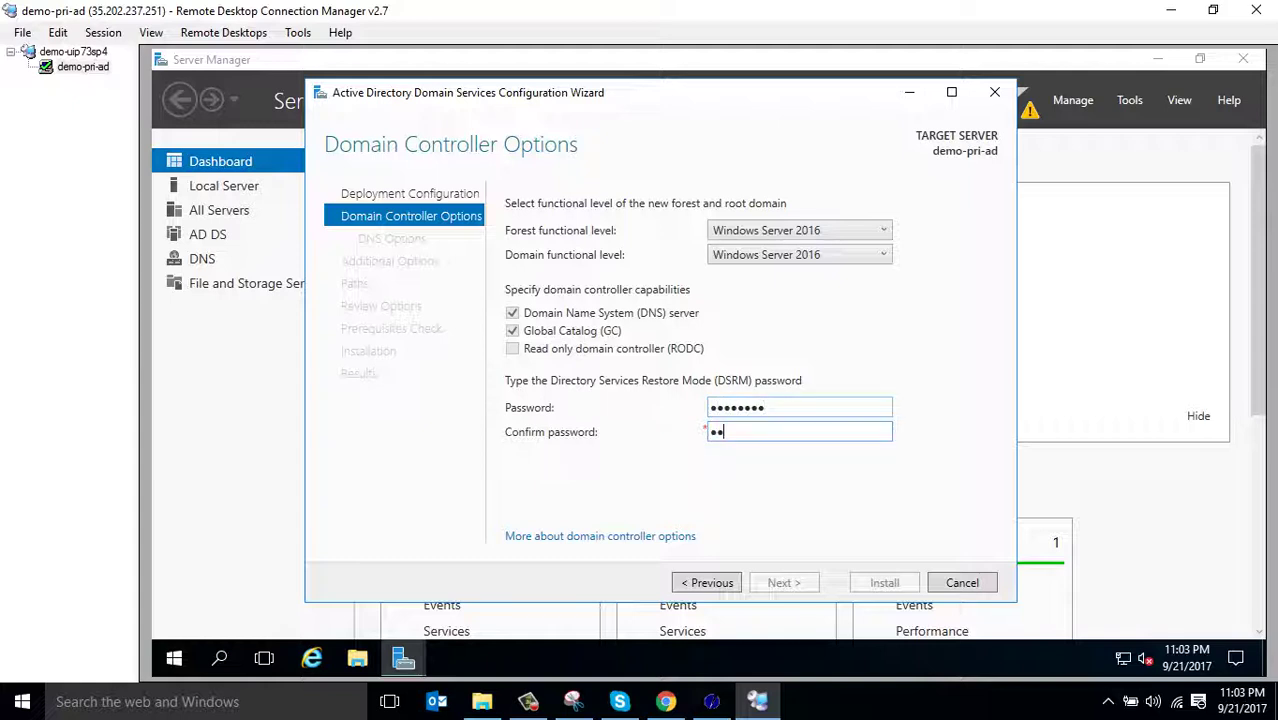
type("@ssw0rd")
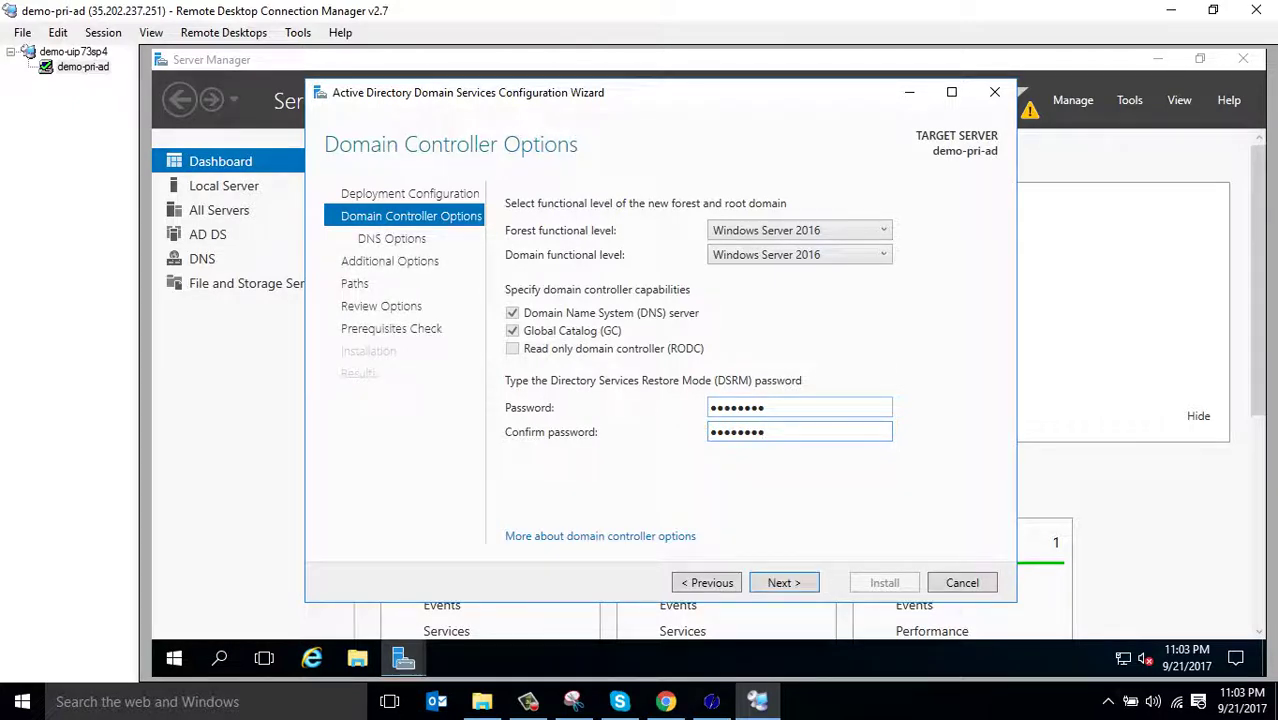
key("Return")
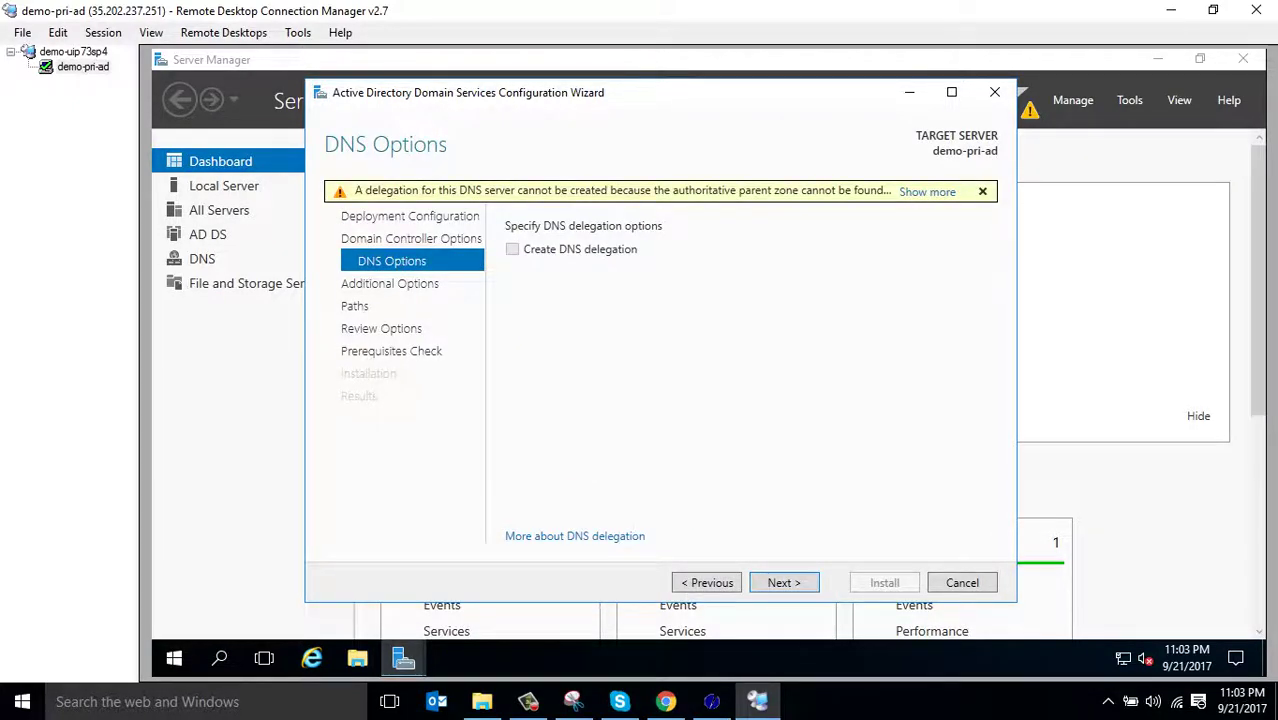
Accept default DNS options, NetBIOS name DEMO and folder paths, check the script, then run prerequisites
key("Return")
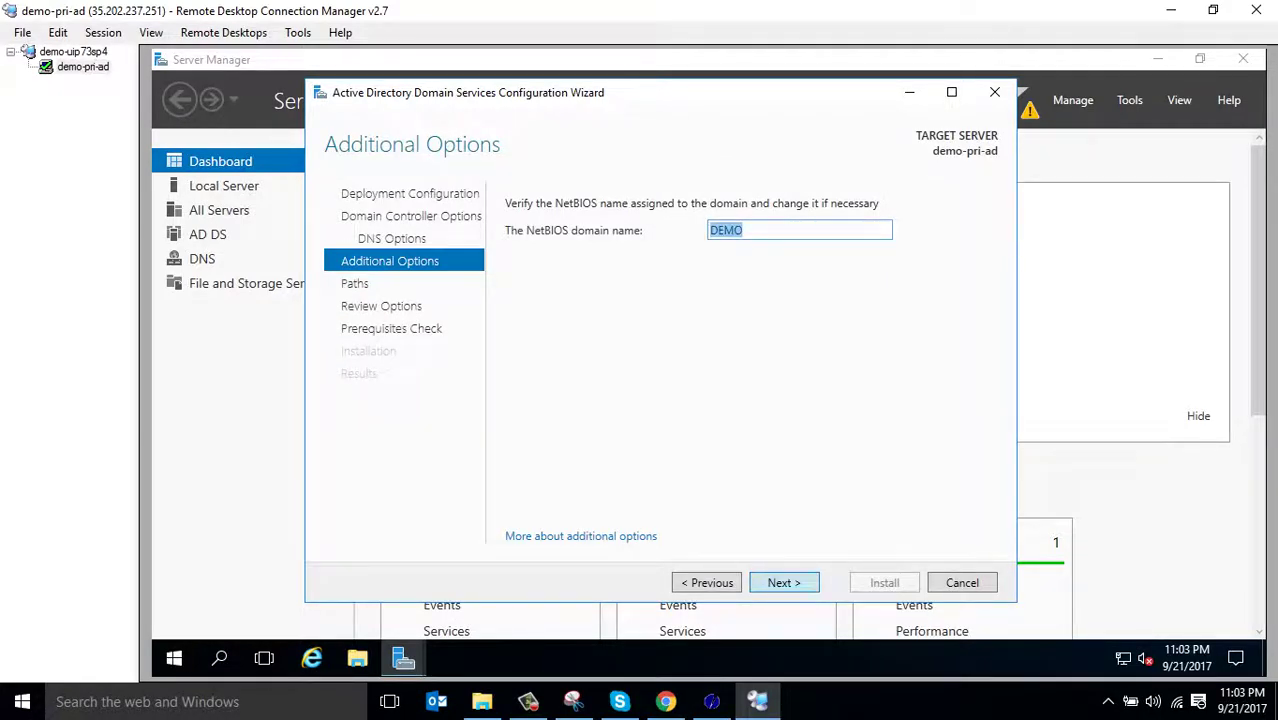
key("Return")
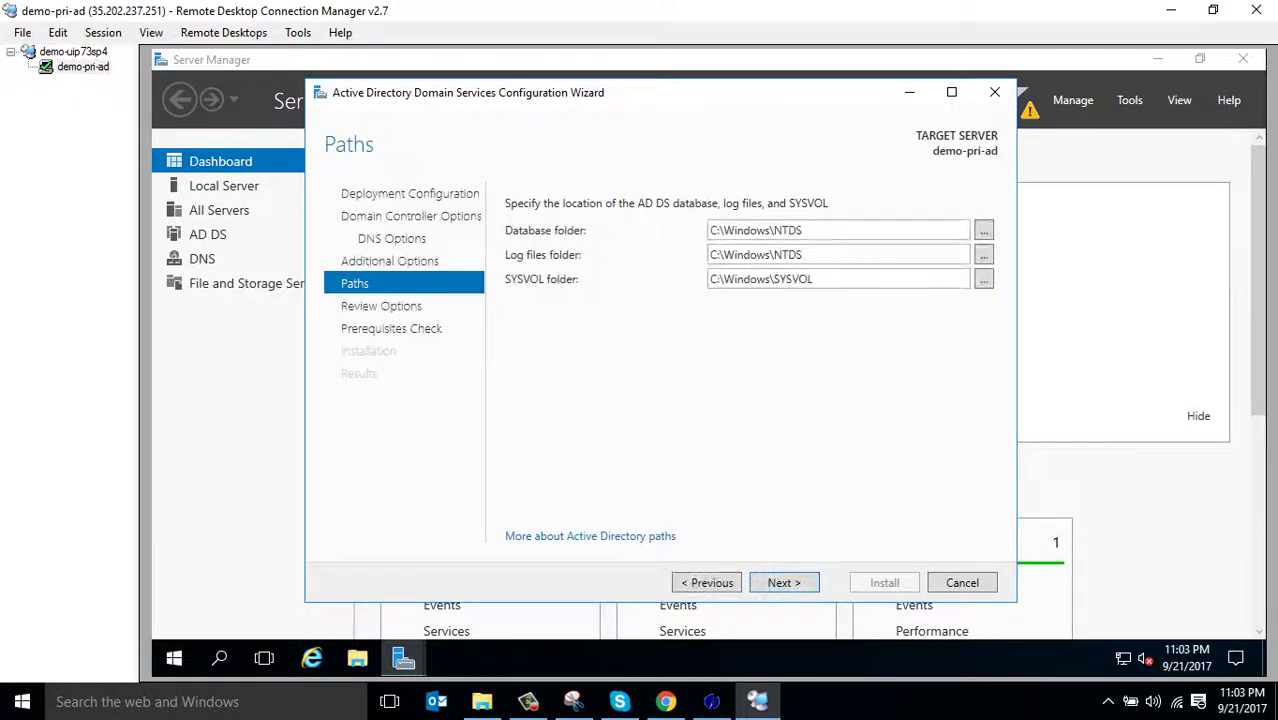
key("Return")
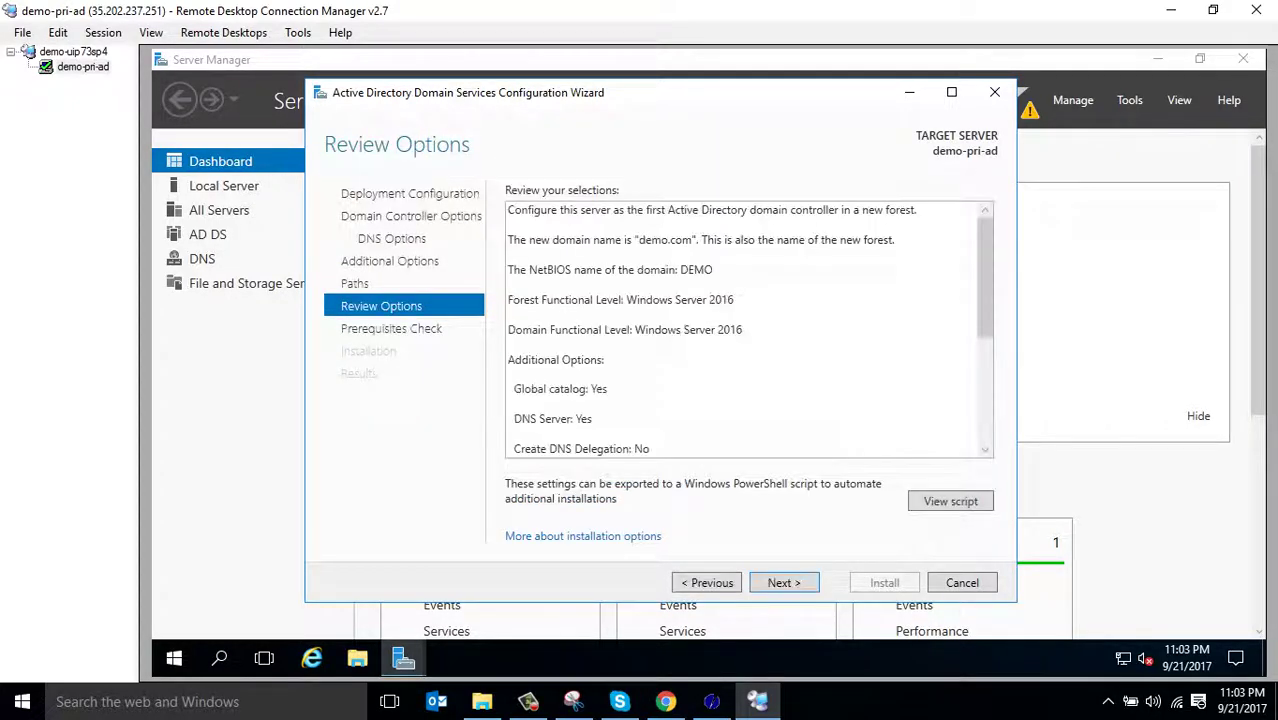
left_click(950, 501)
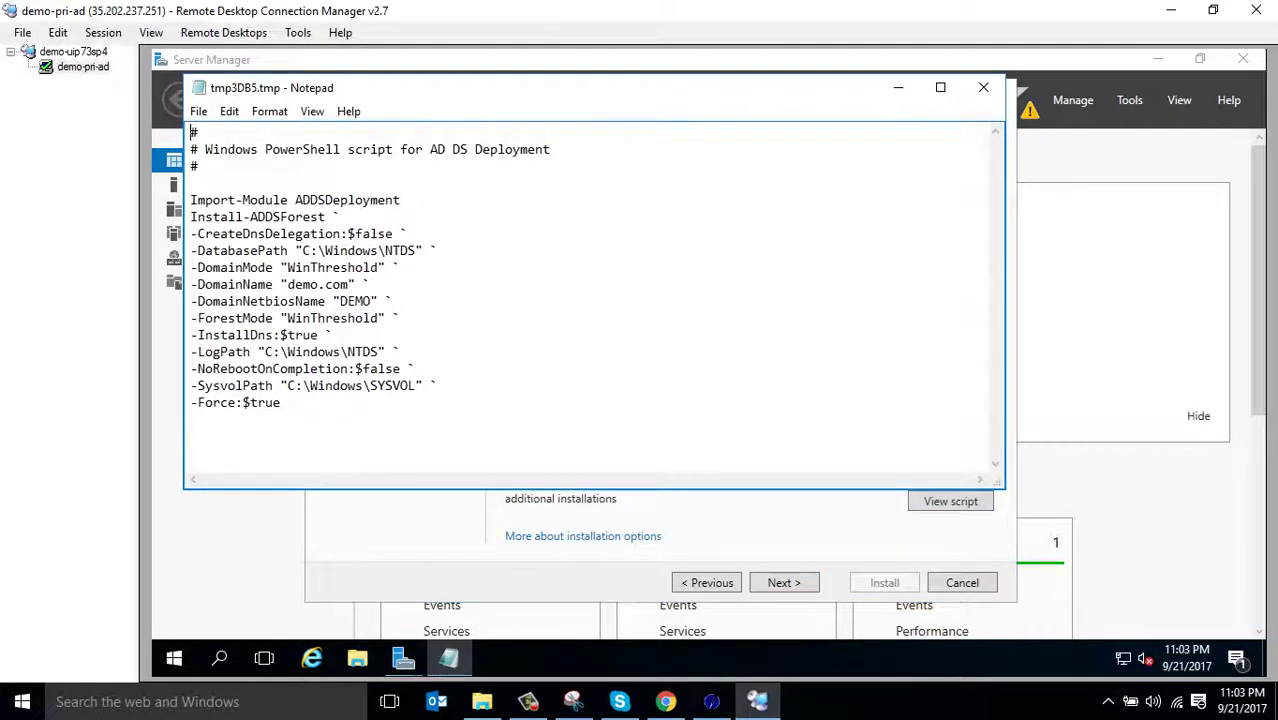
left_click(898, 87)
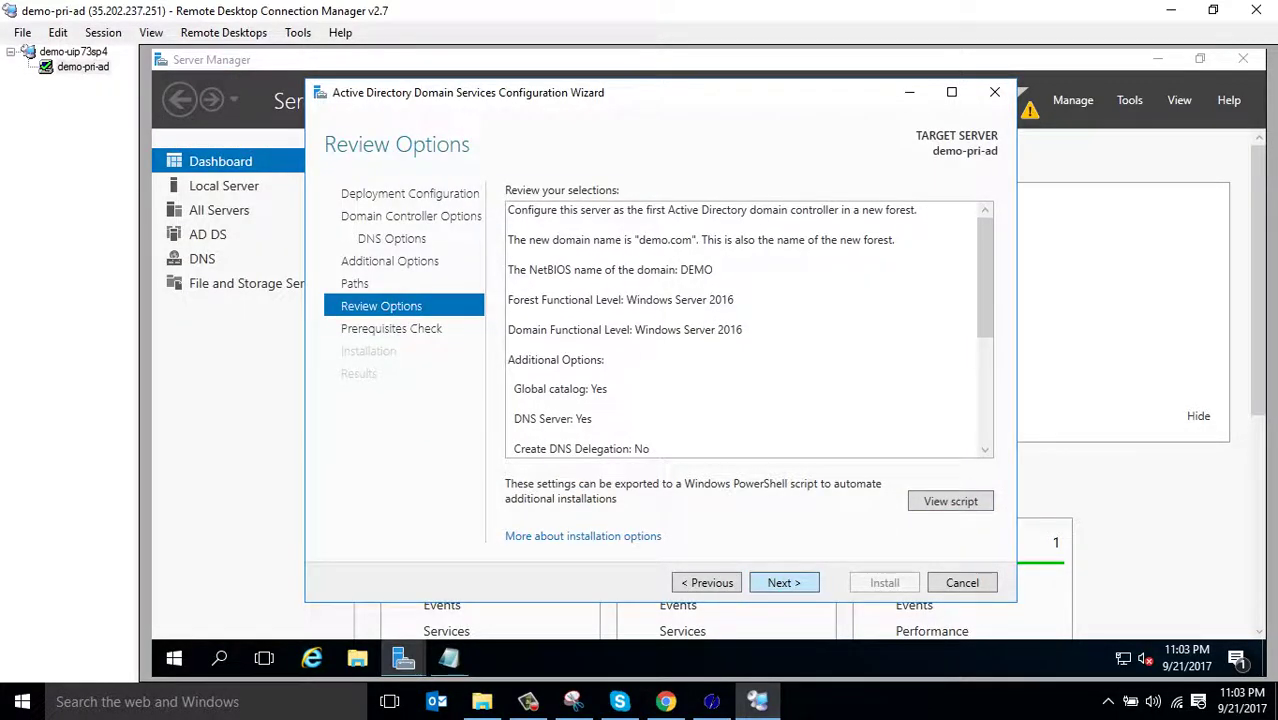
key("Return")
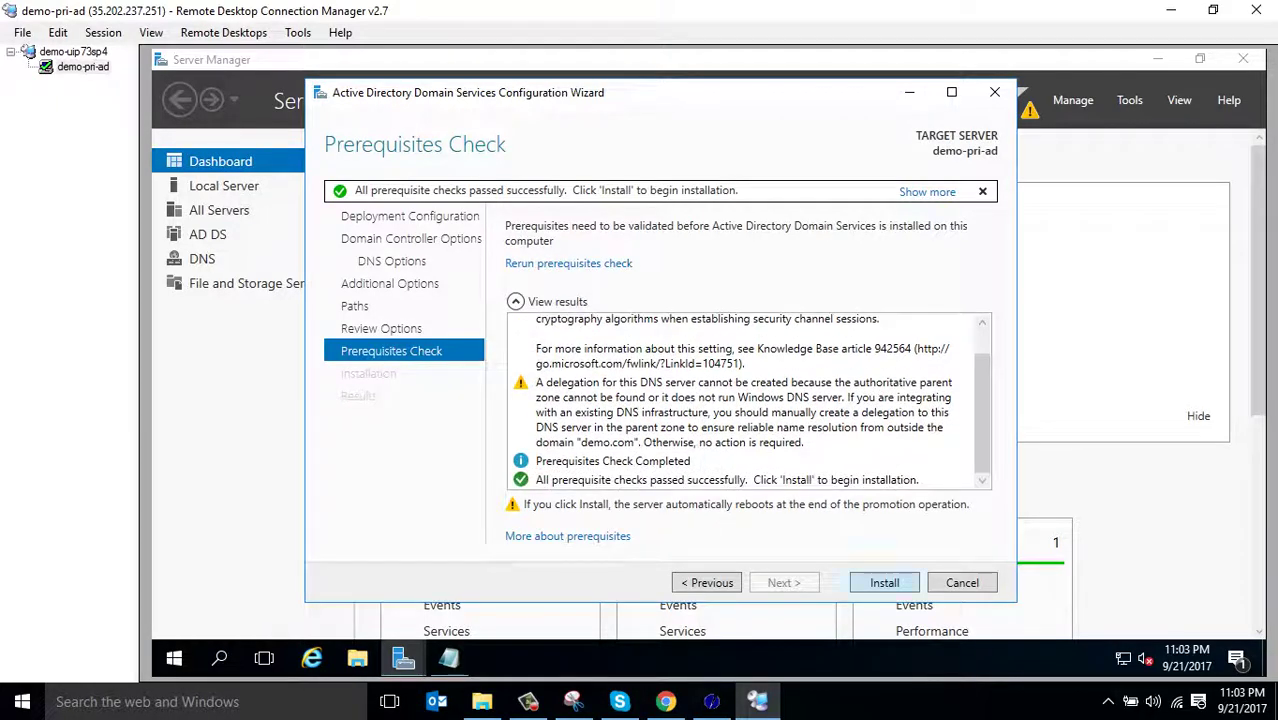
Install AD DS, then dismiss the sign-out notice and close the completed wizard
key("Return")
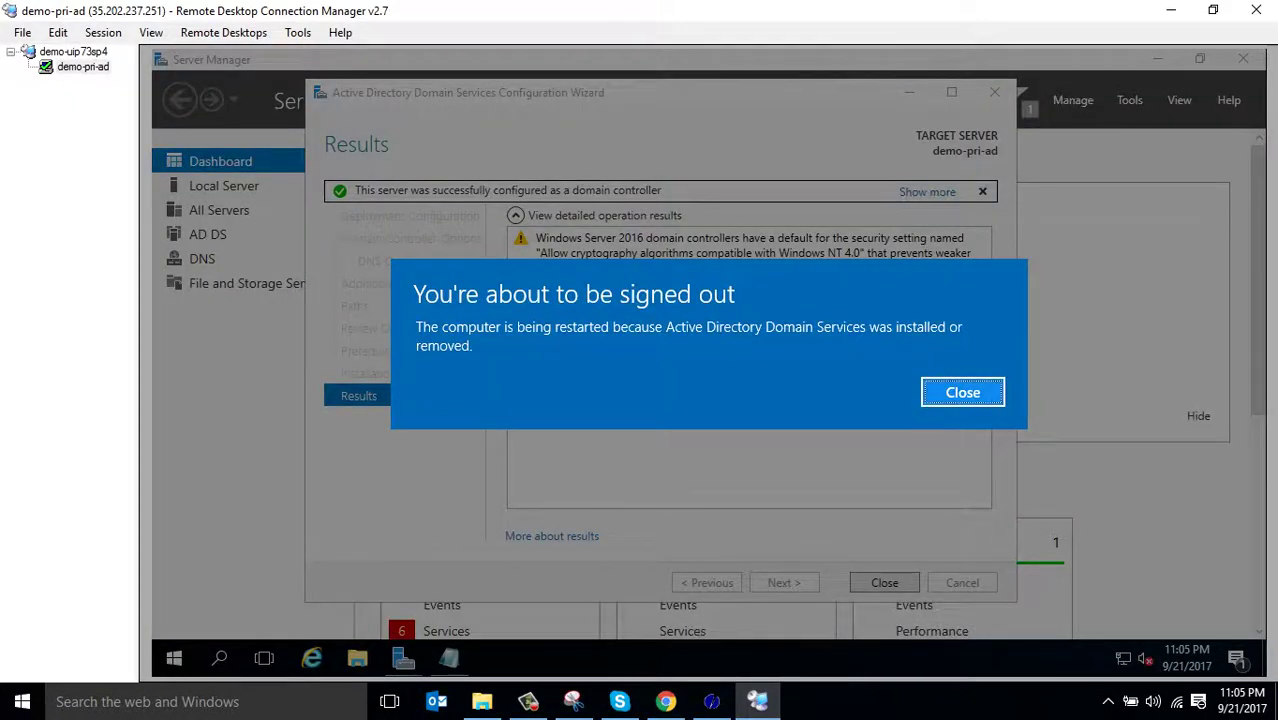
key("Return")
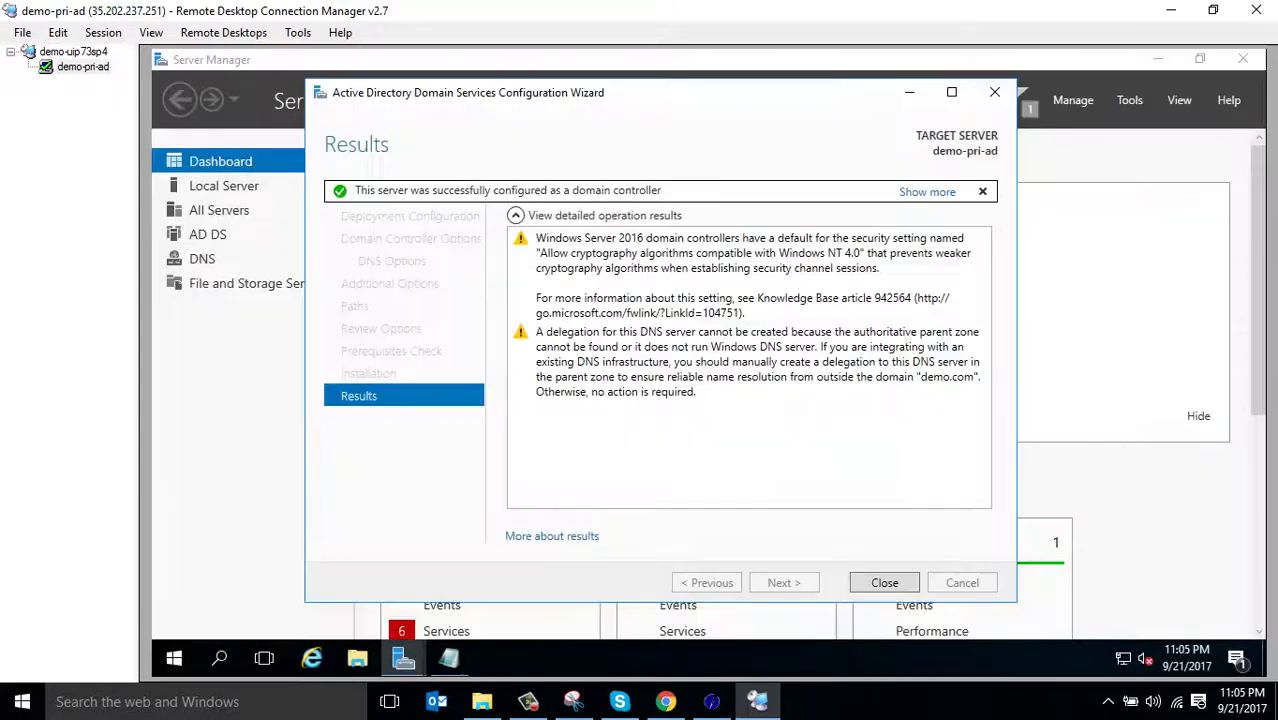
key("Return")
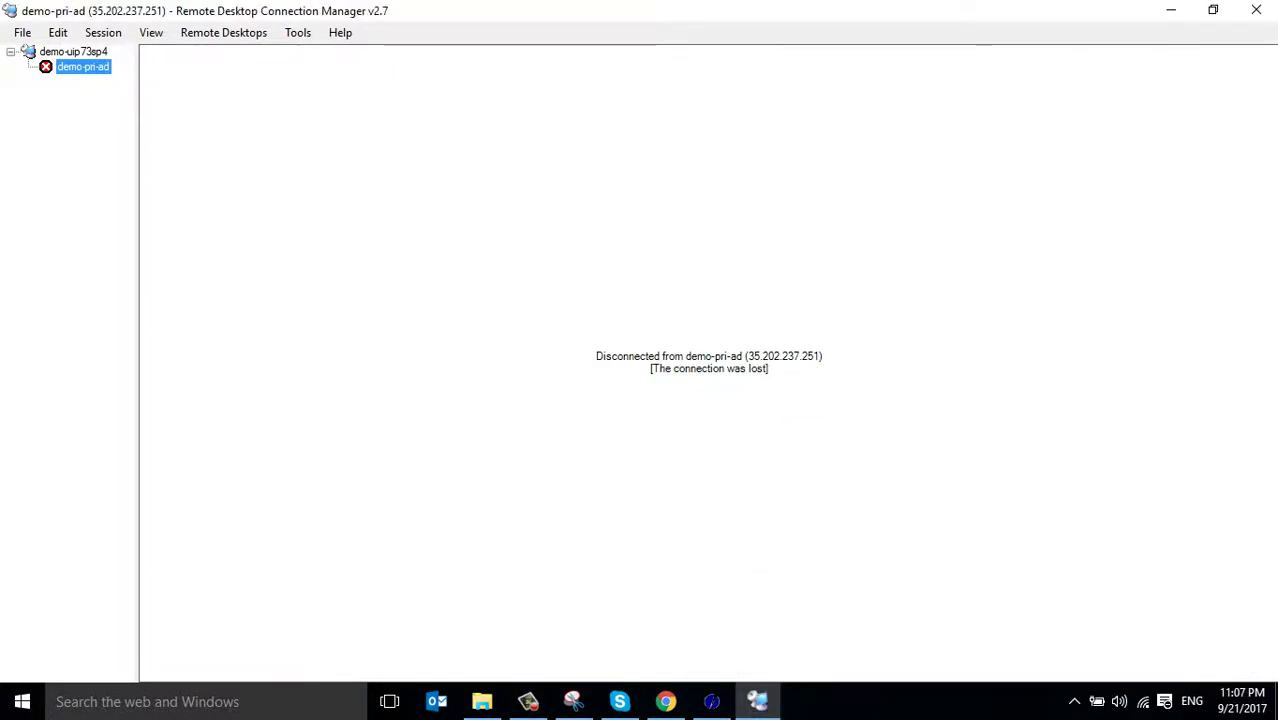
Retry connecting to demo-pri-ad and decline the certificate-error prompt
right_click(60, 66)
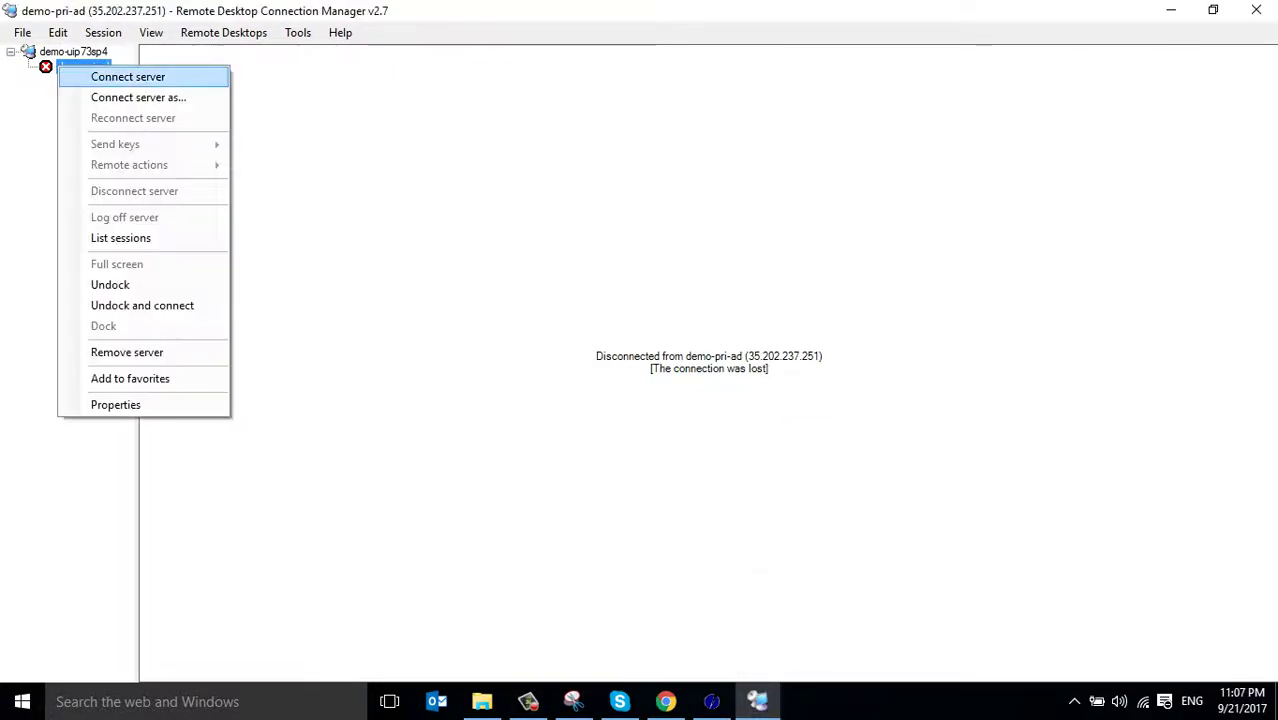
left_click(128, 77)
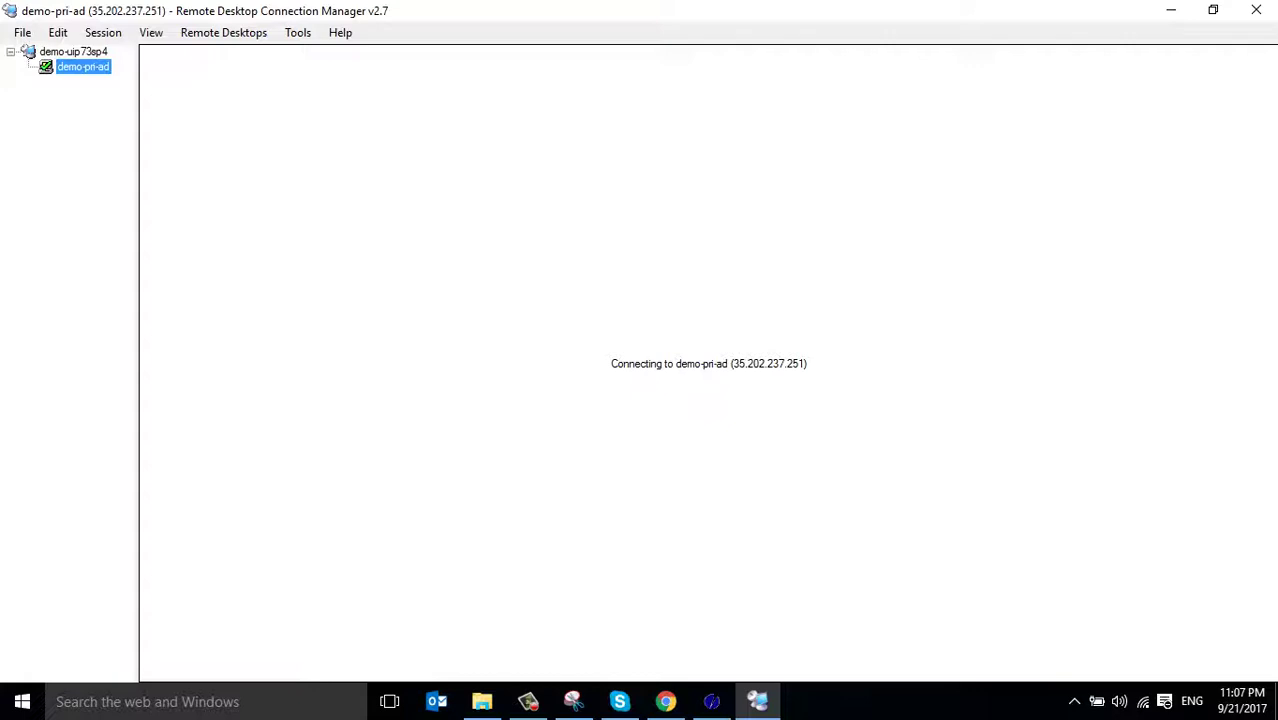
key("alt+Tab")
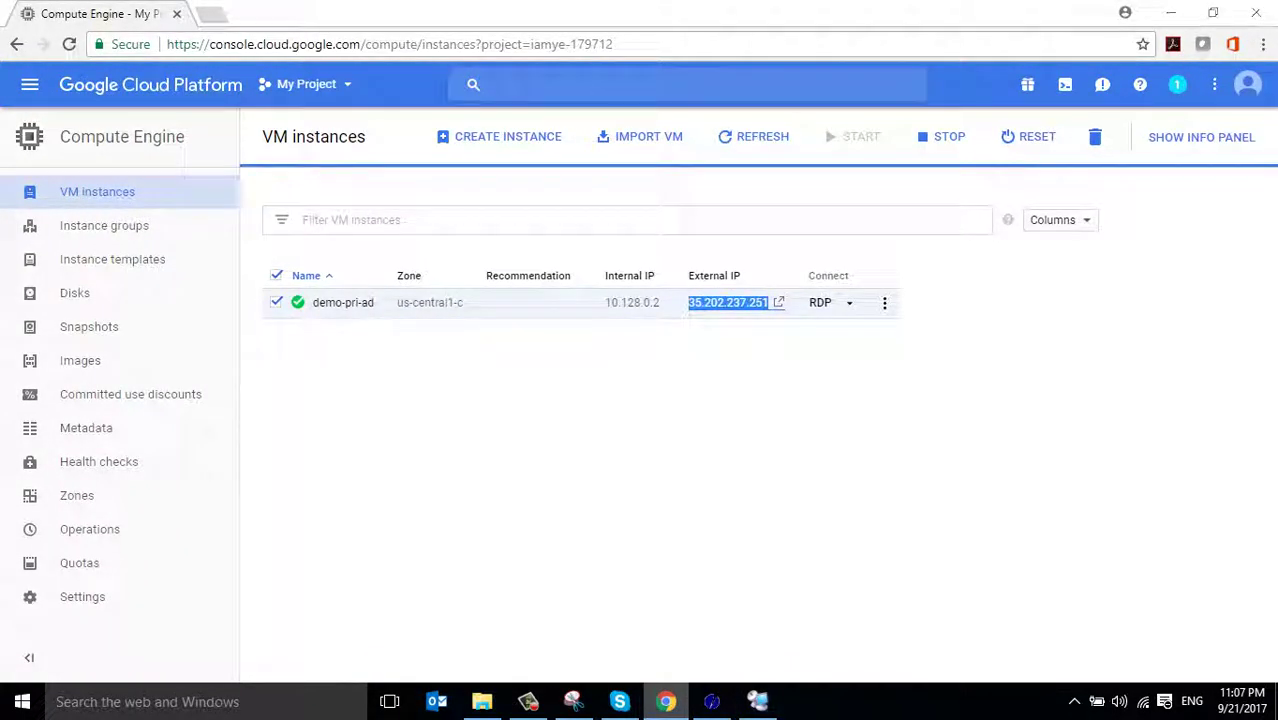
key("alt+Tab")
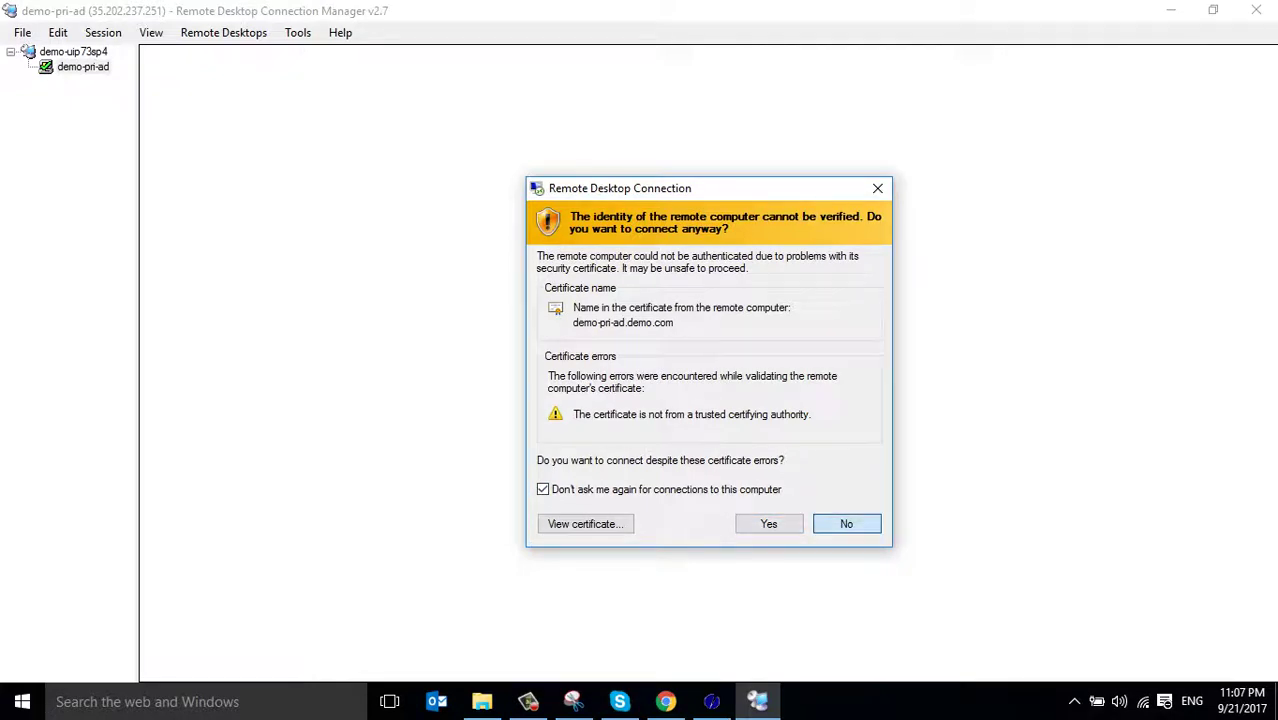
left_click(846, 524)
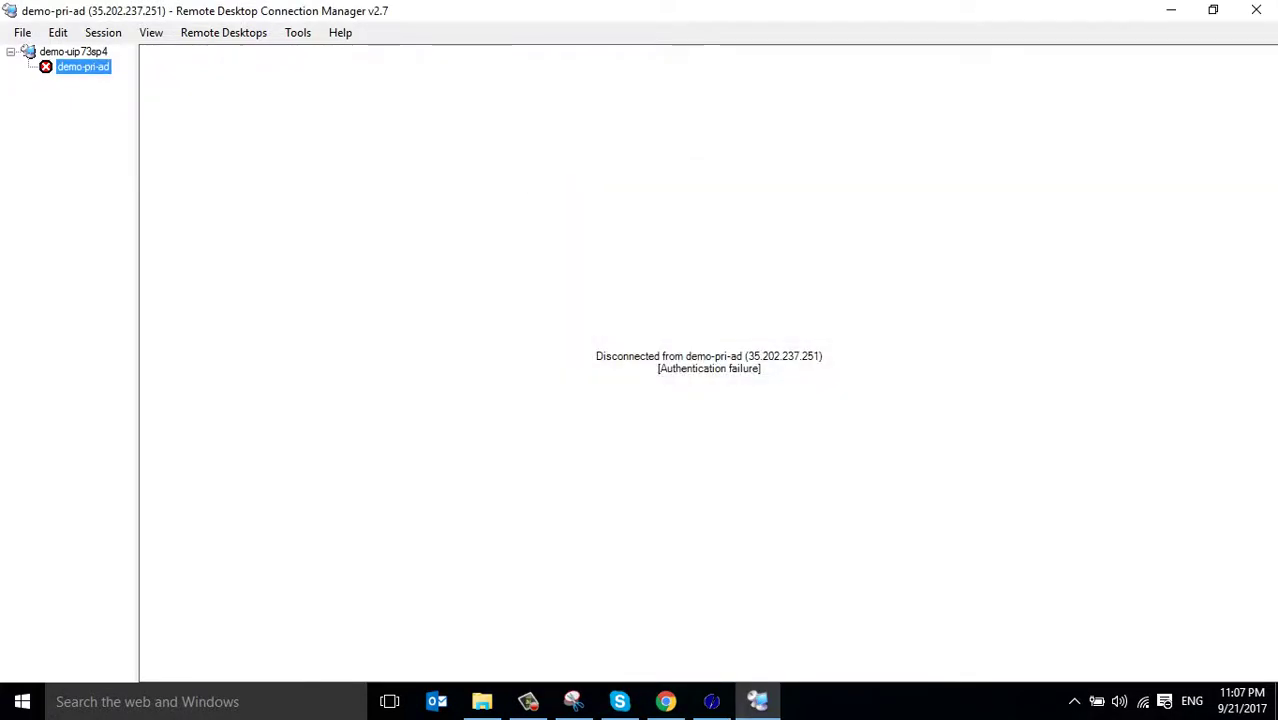
Open demo-pri-ad's Properties on the Logon Credentials tab
right_click(84, 66)
left_click(110, 403)
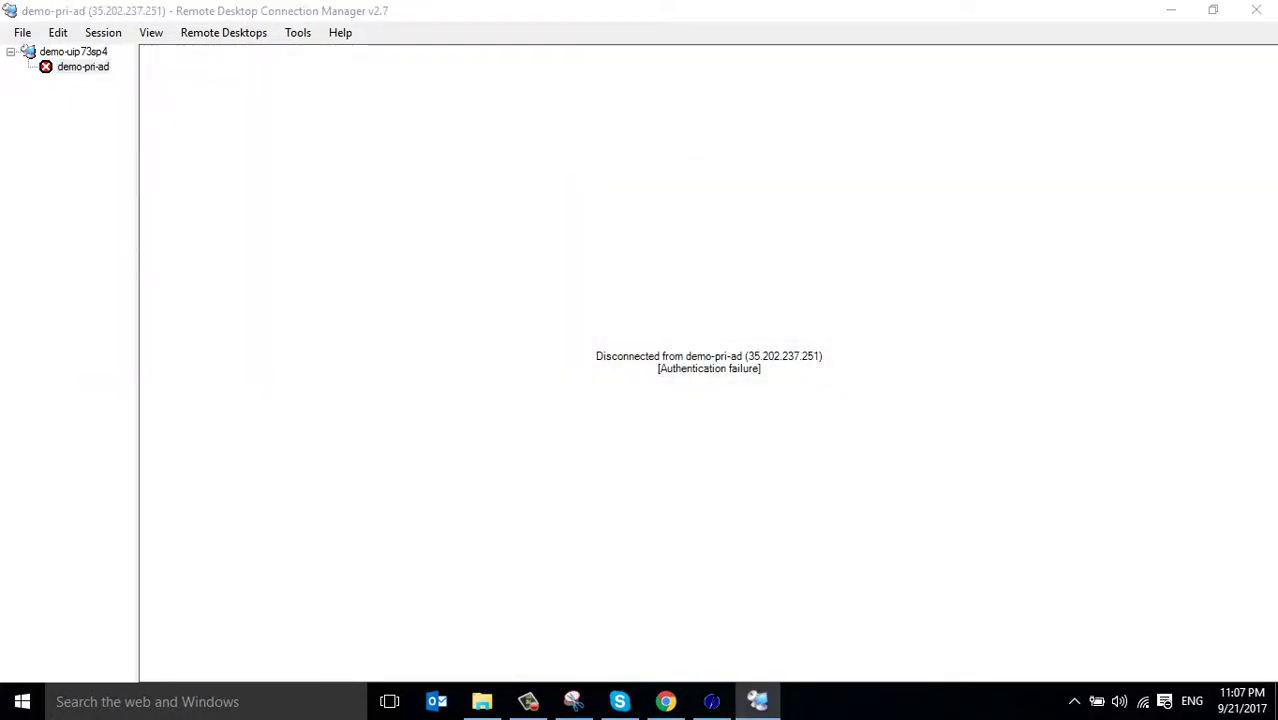
left_click(490, 195)
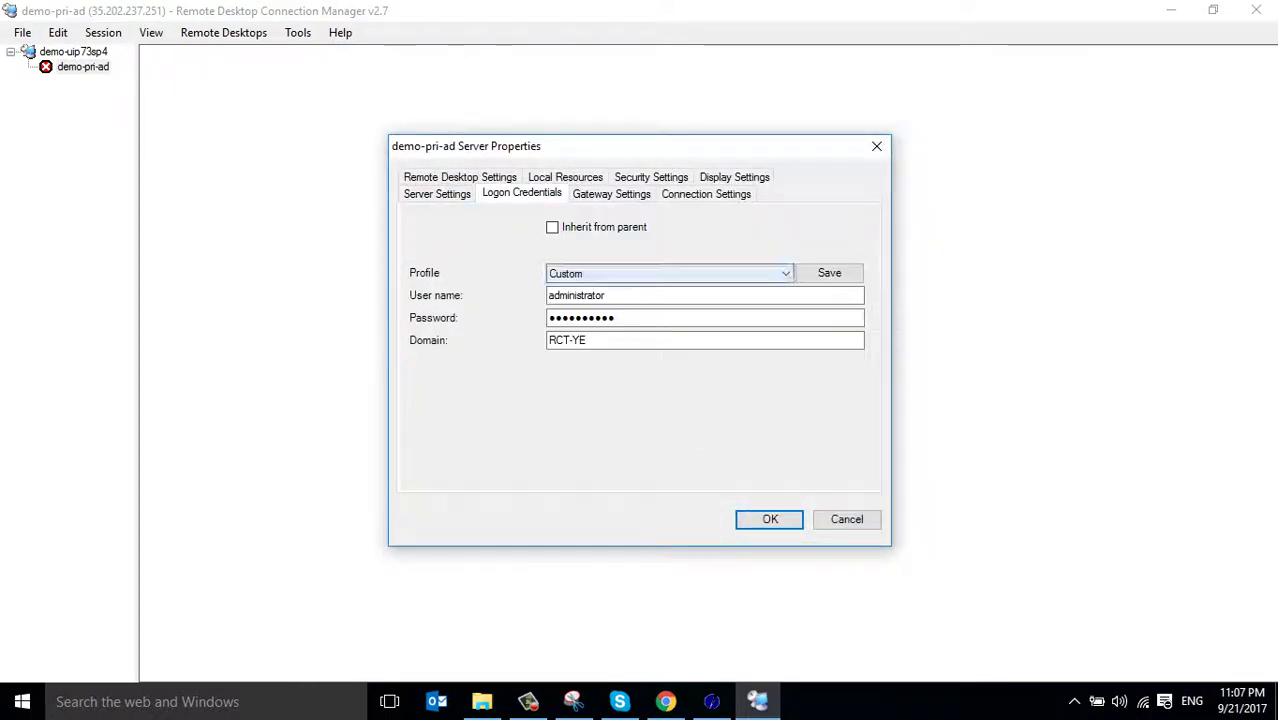
Fill in the domain and save the credentials as logon profile 'demo\administrator'
key("Tab")
key("Tab")
key("Tab")
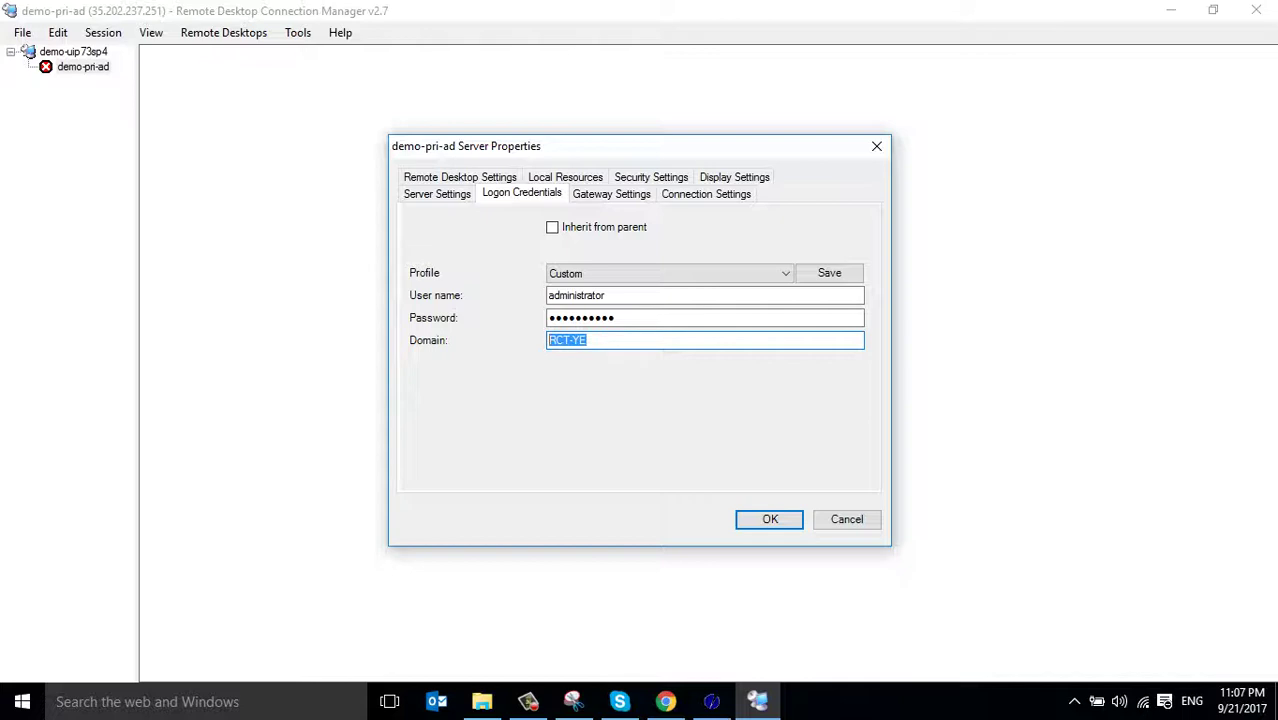
type("demo.com")
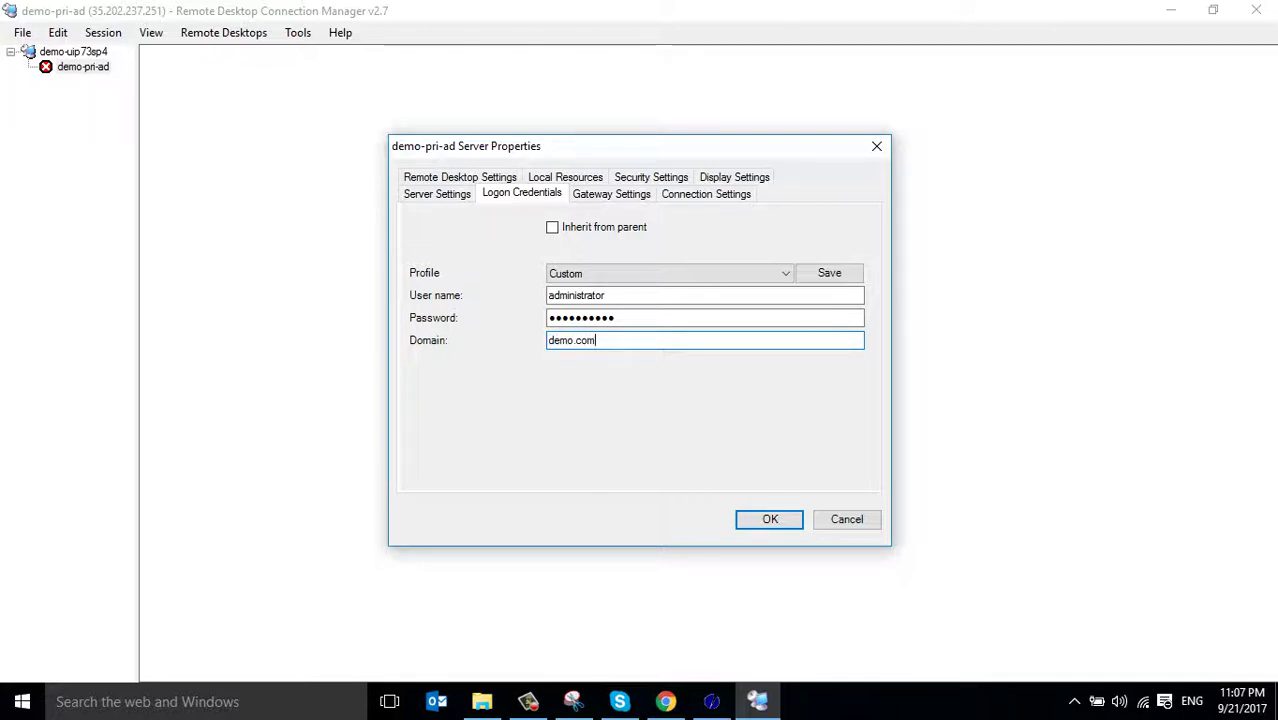
left_click(670, 273)
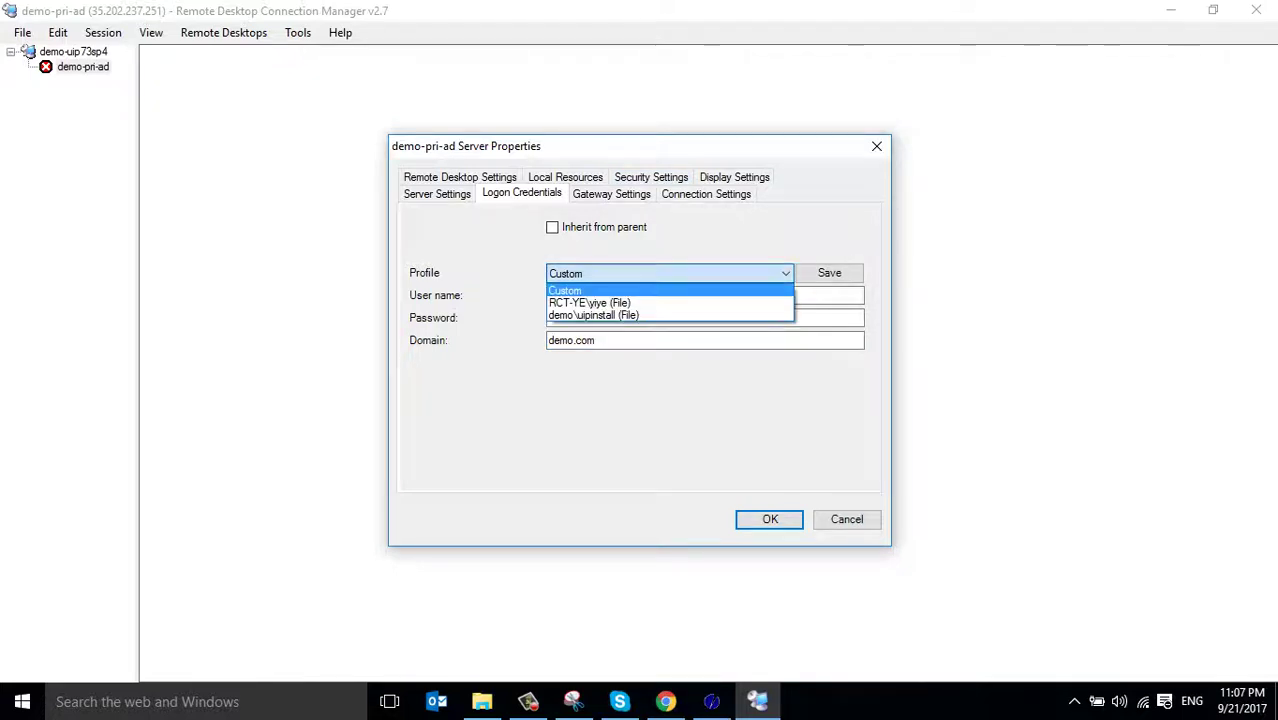
left_click(670, 273)
left_click(829, 273)
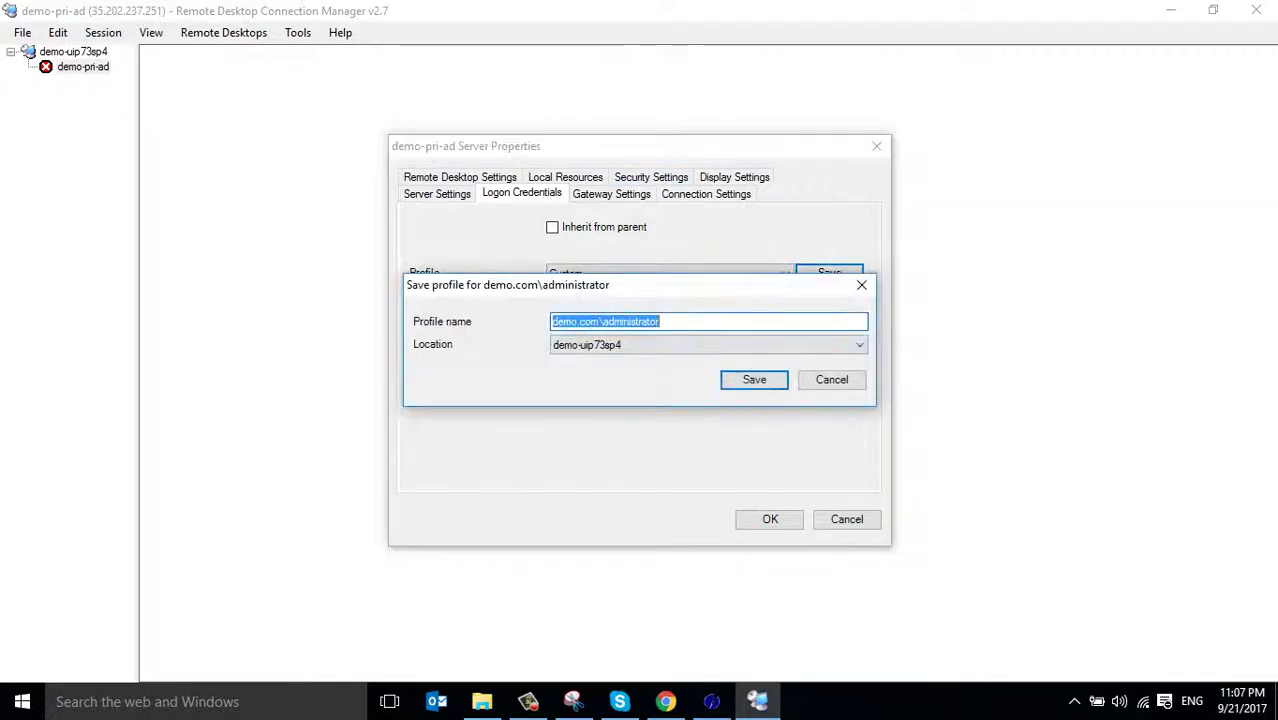
left_click(600, 321)
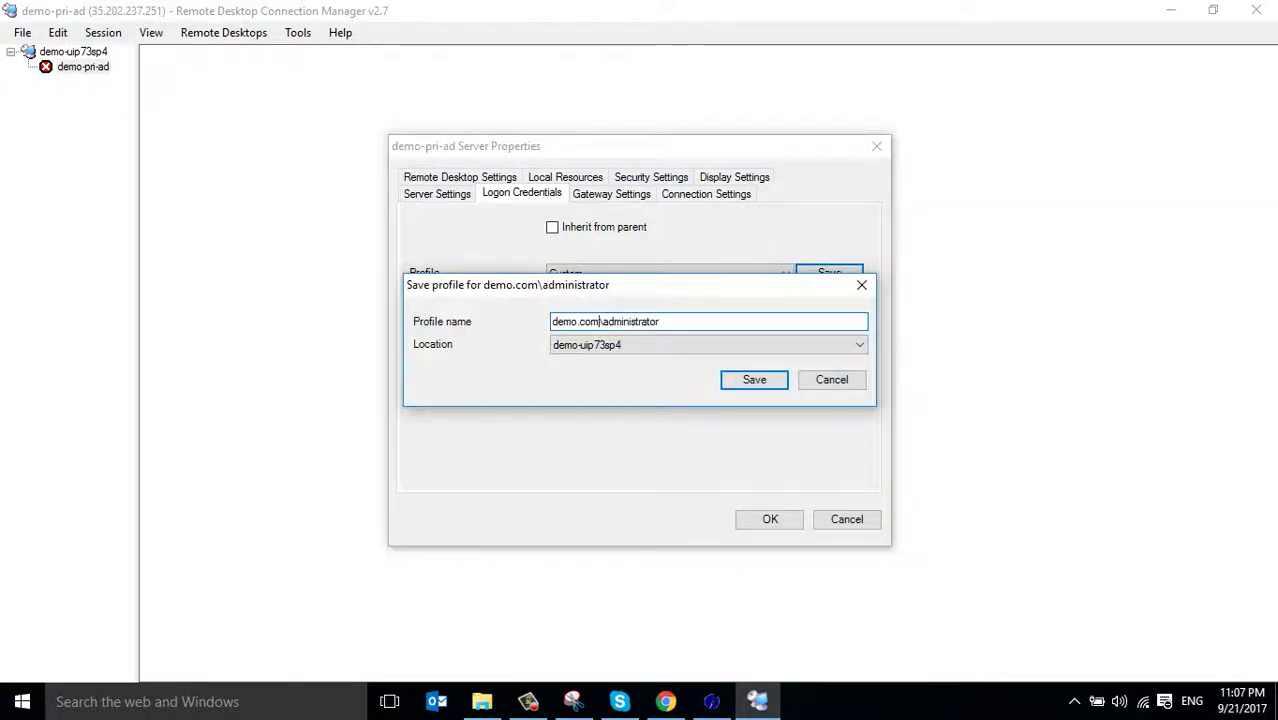
key("BackSpace")
key("BackSpace")
key("BackSpace")
key("BackSpace")
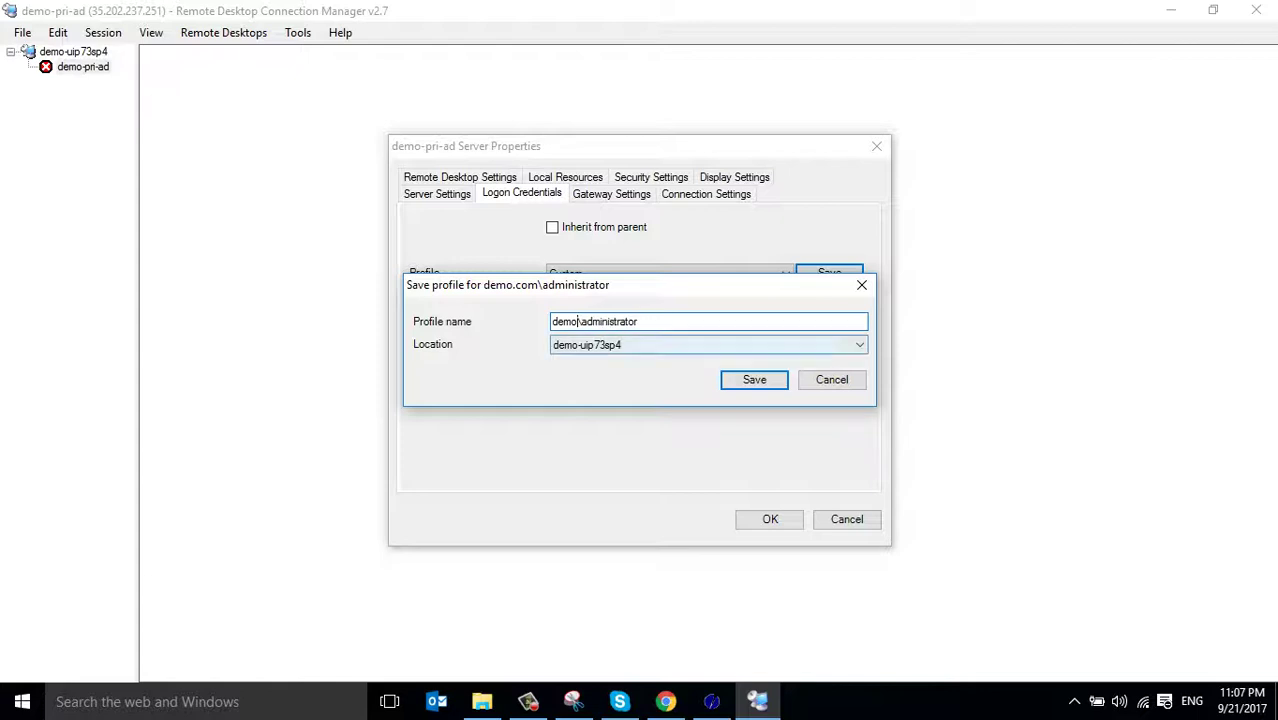
key("Return")
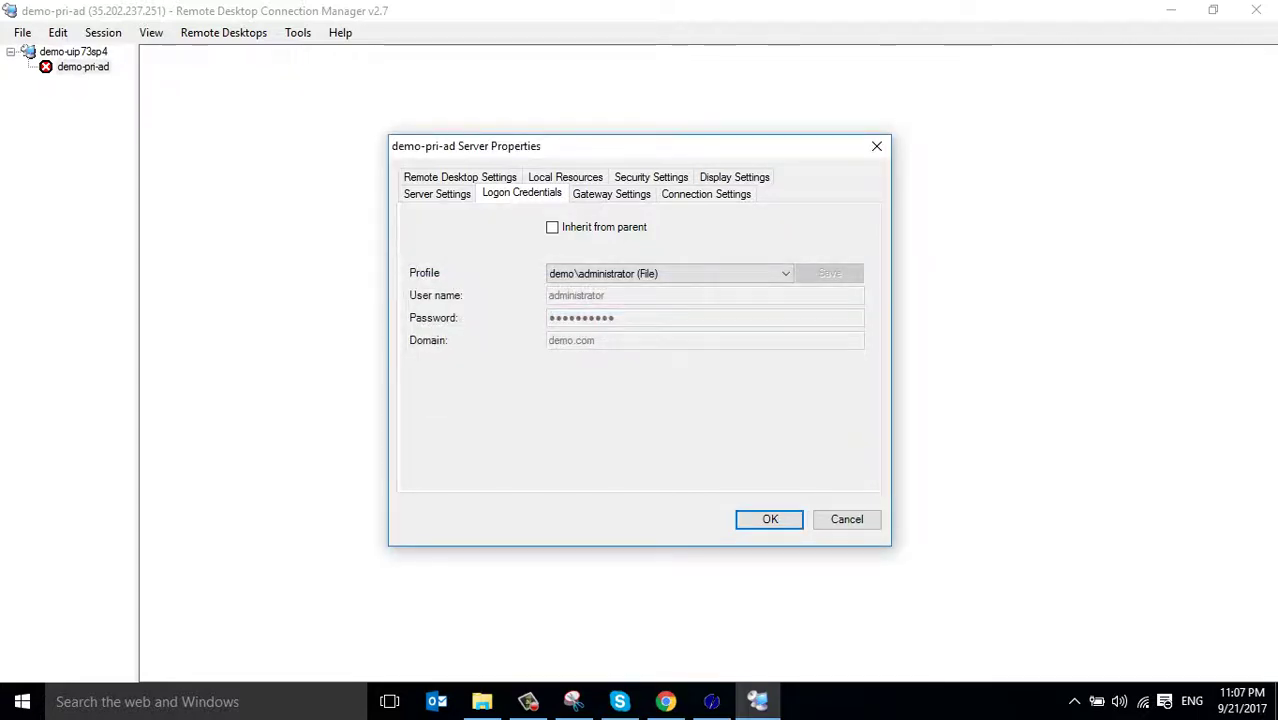
left_click(770, 519)
Try connecting to demo-pri-ad and dismiss the failed credentials prompt
right_click(62, 66)
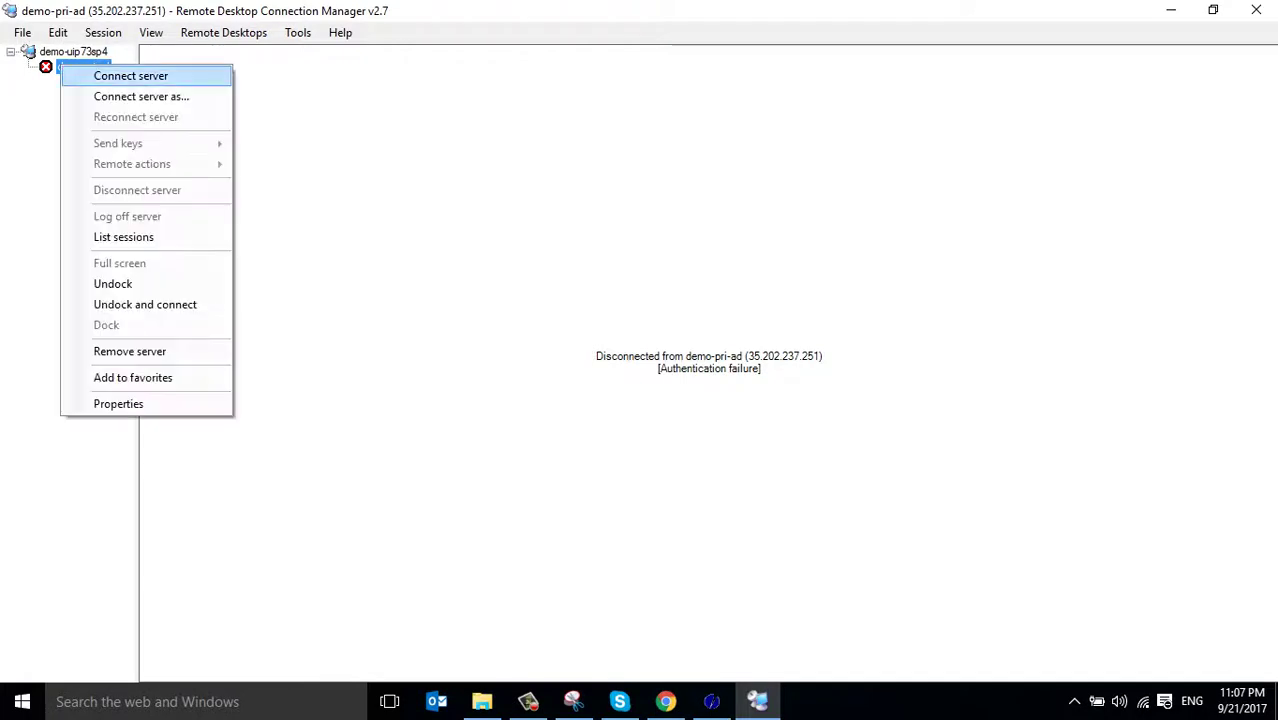
left_click(130, 76)
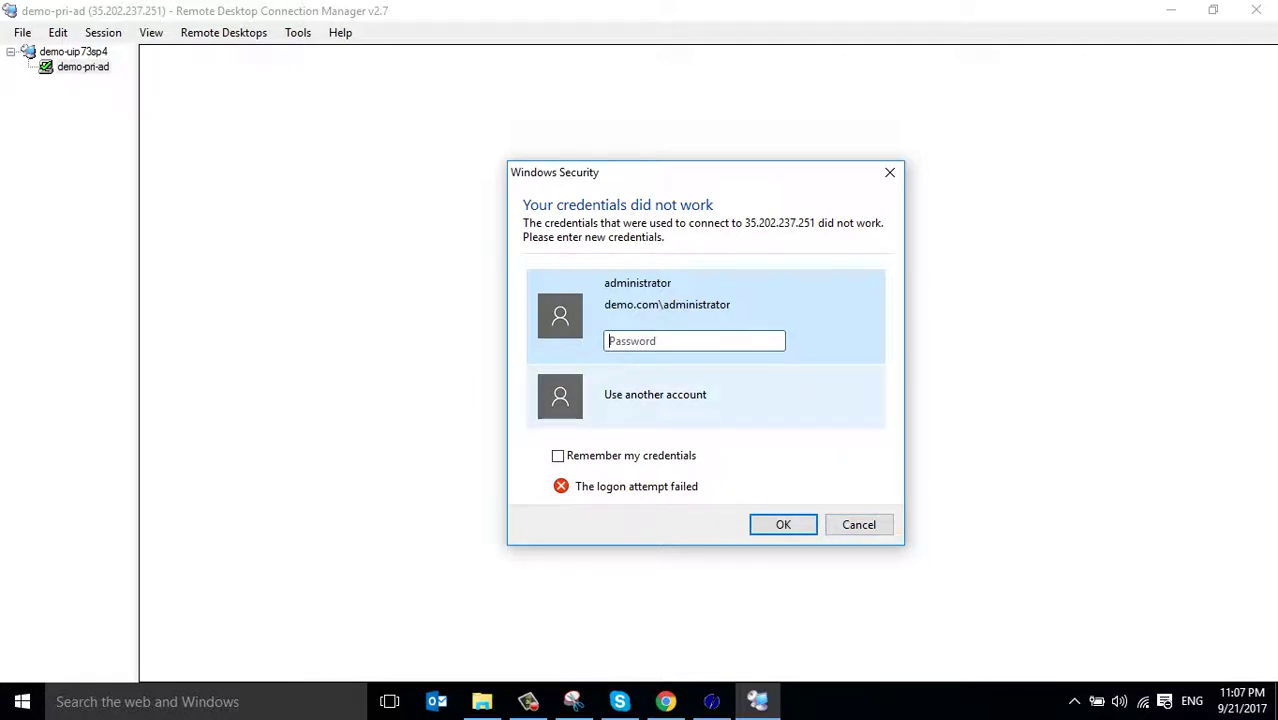
left_click(83, 66)
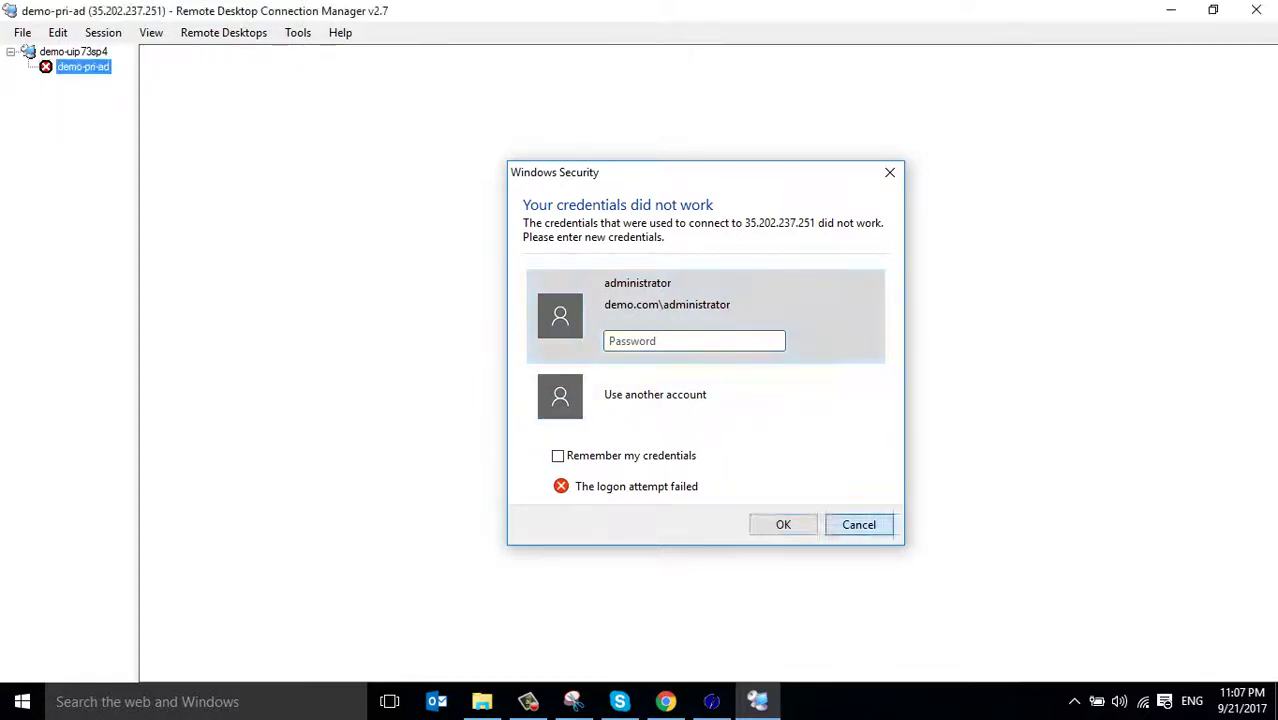
Review demo-pri-ad's logon profiles, switching between saved and custom, then cancel without changes
right_click(80, 67)
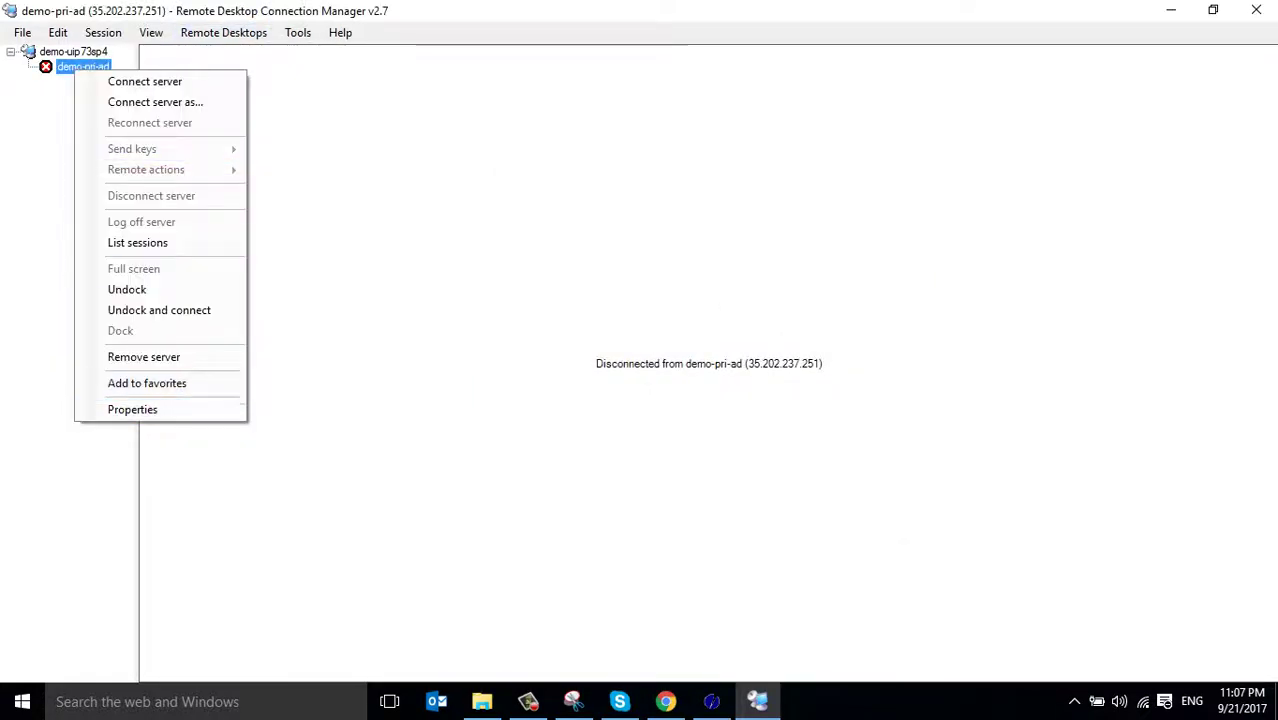
left_click(110, 408)
key("ctrl+Tab")
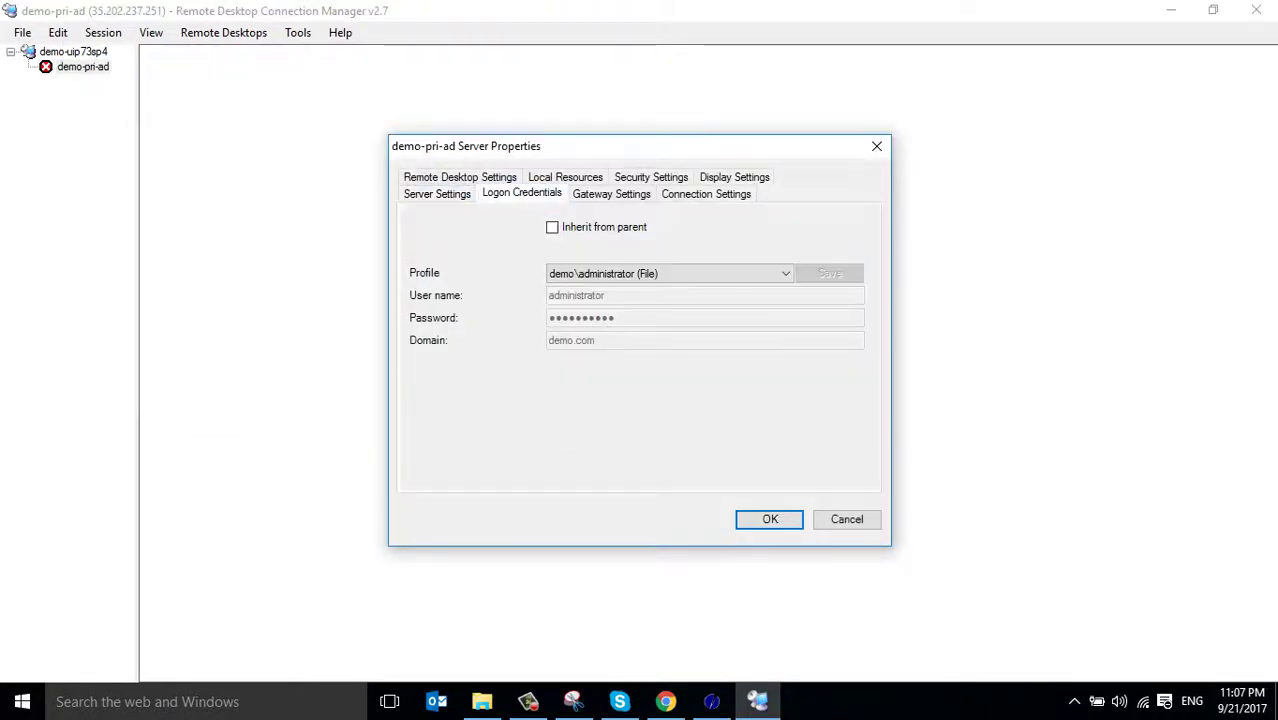
left_click(670, 273)
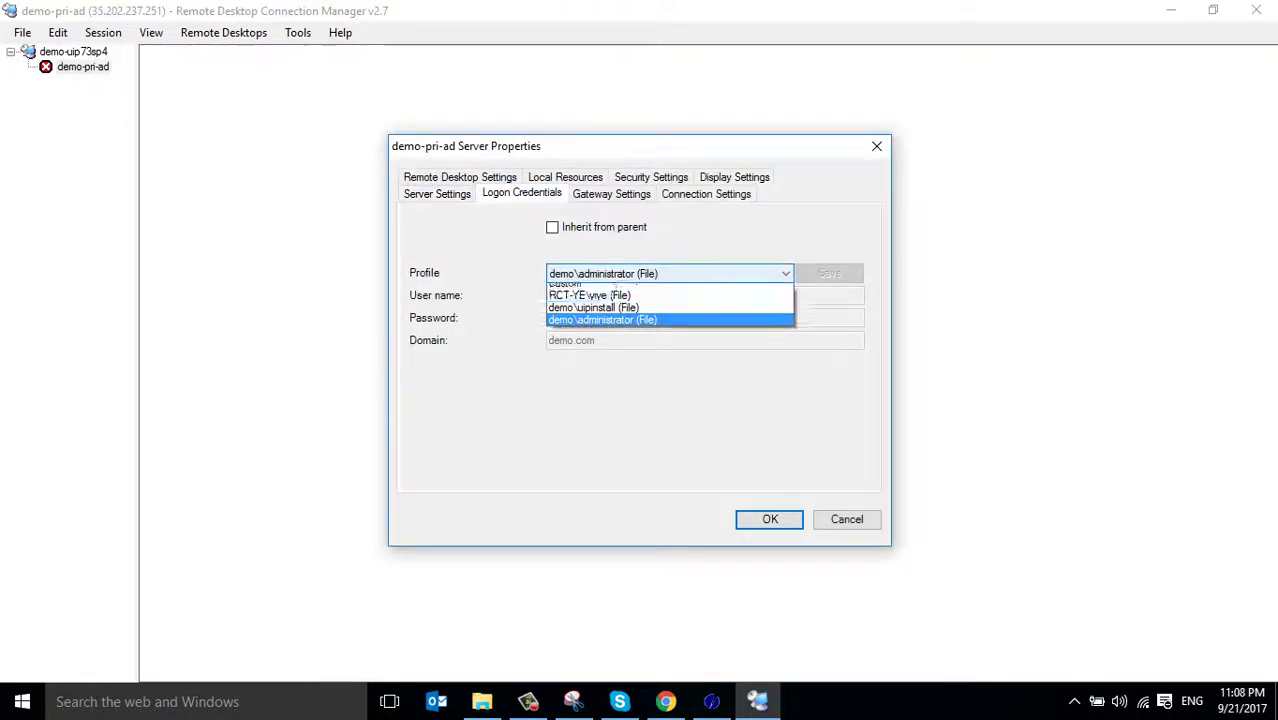
key("Return")
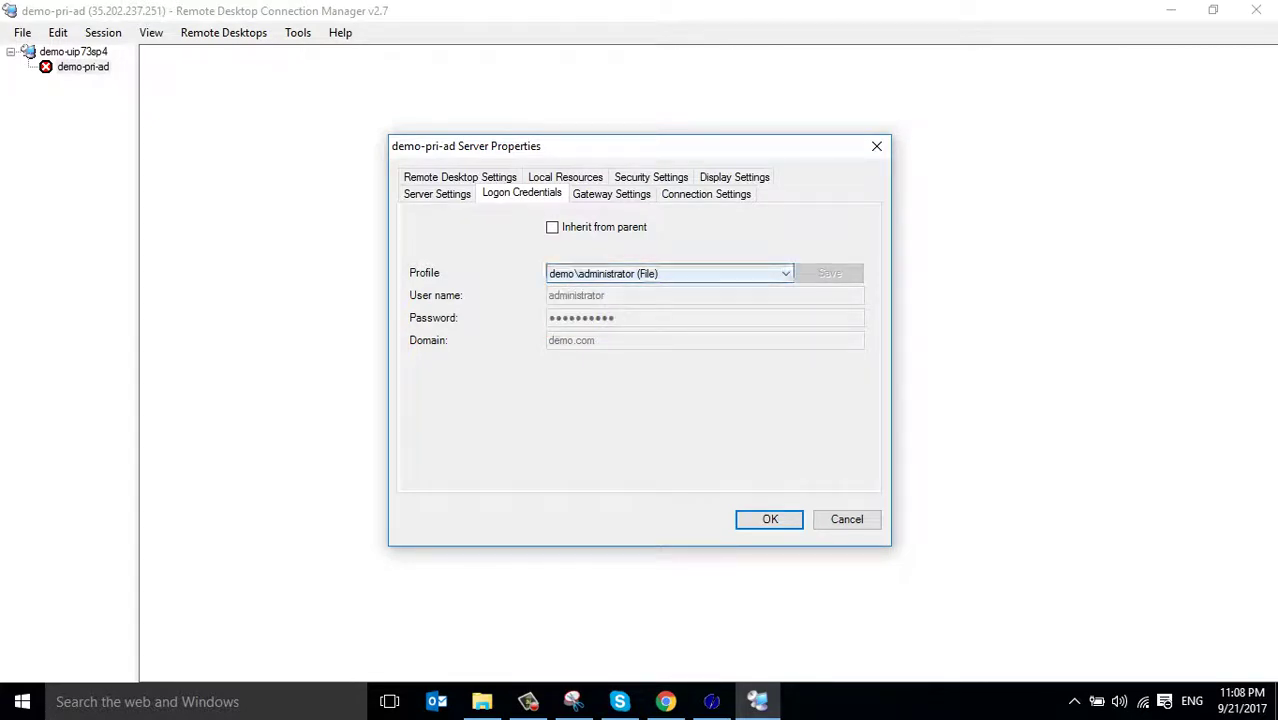
key("alt+Down")
key("Up")
key("Up")
key("Return")
key("alt+Down")
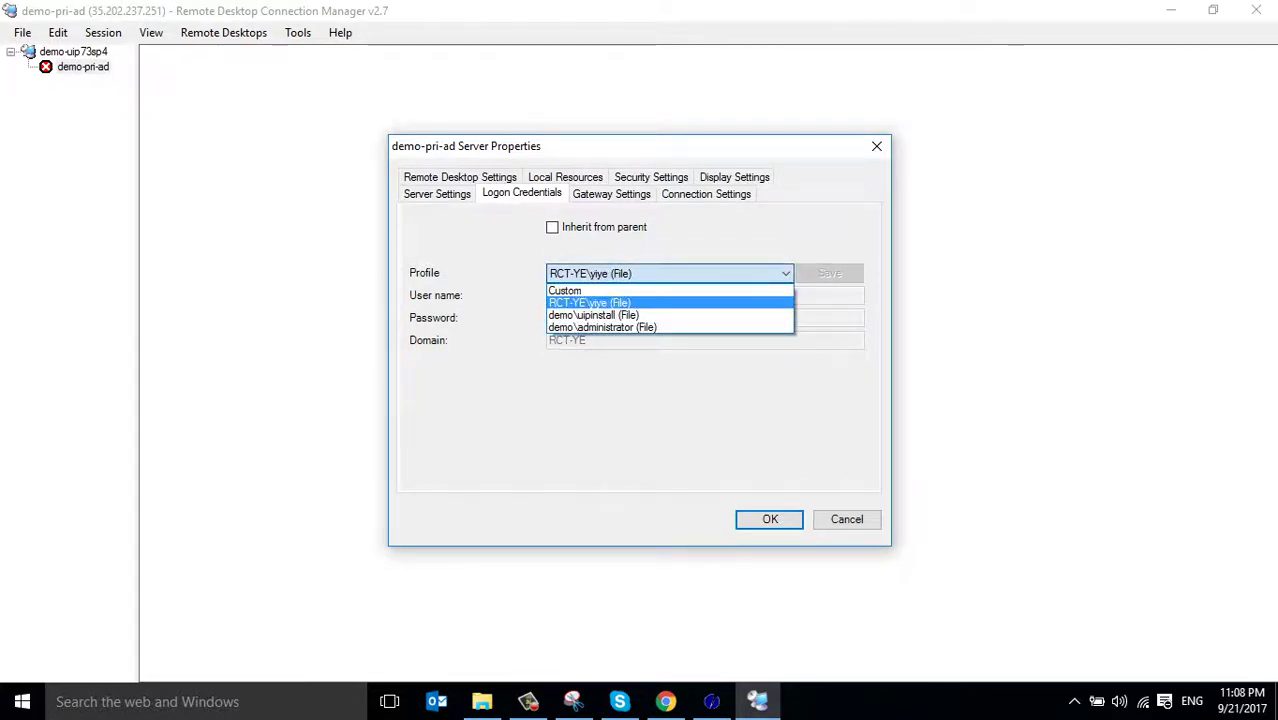
key("Up")
key("Return")
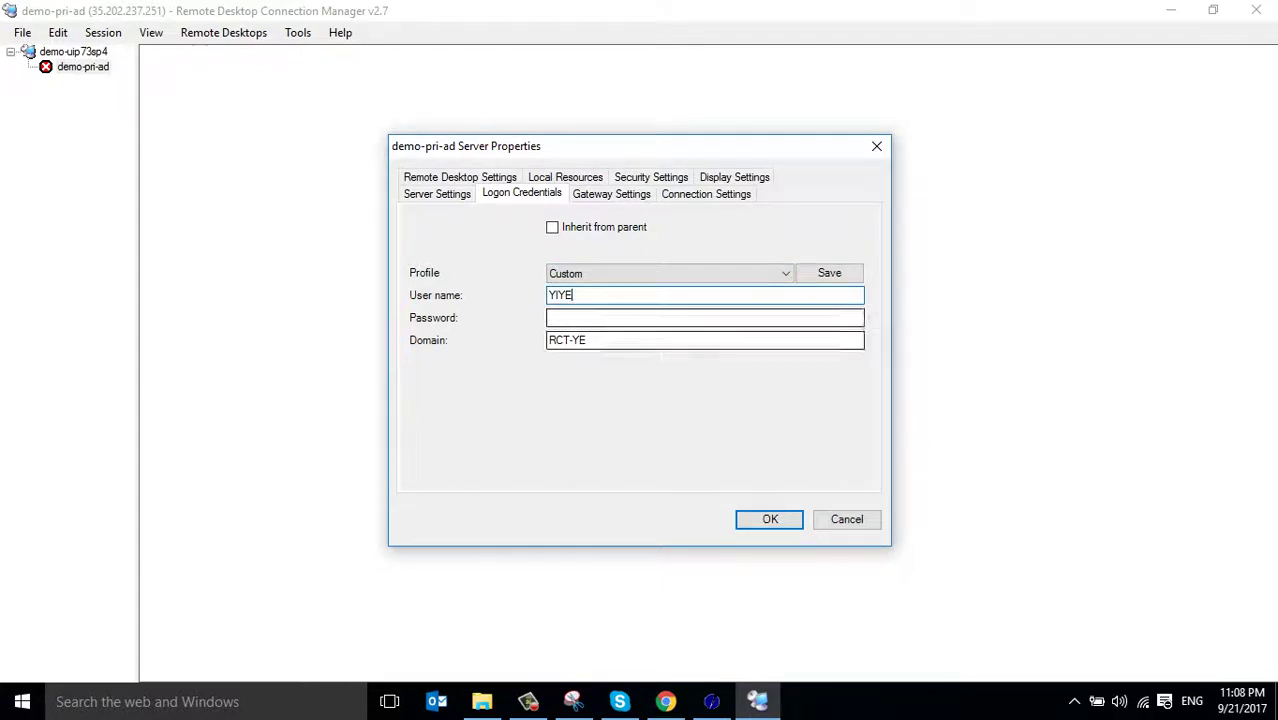
left_click(600, 295)
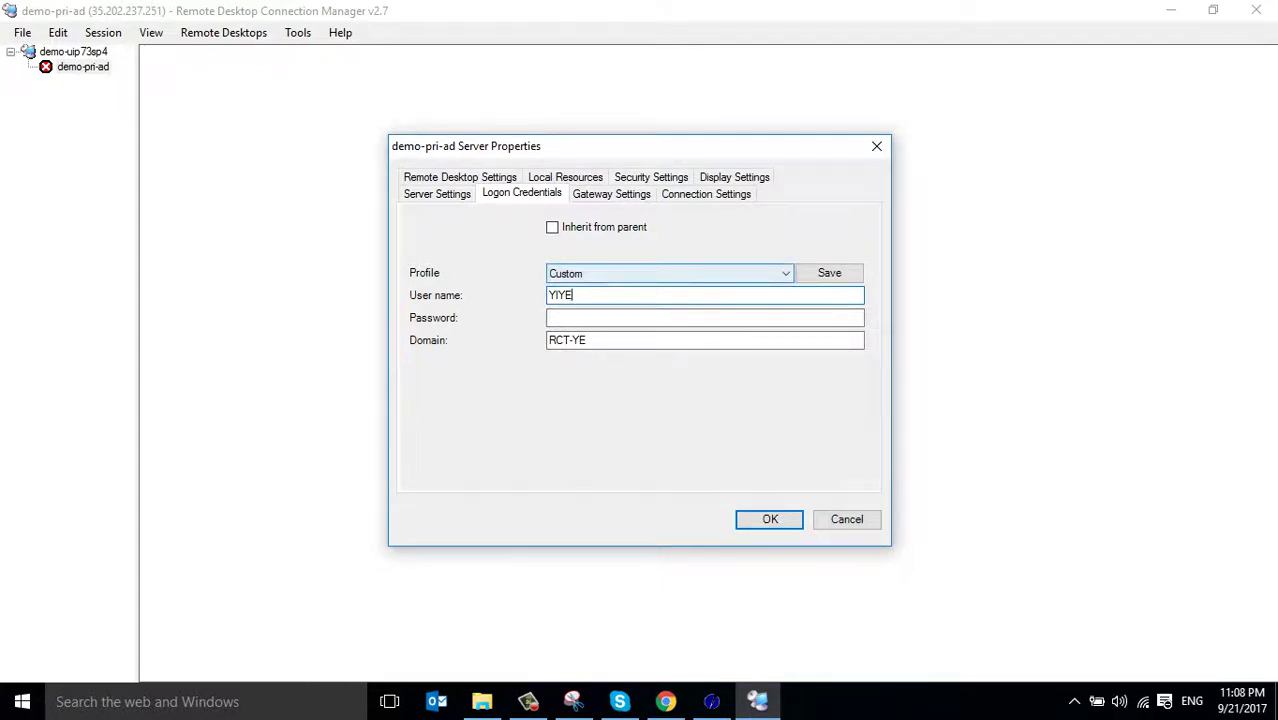
key("Tab")
key("Tab")
key("Tab")
key("Tab")
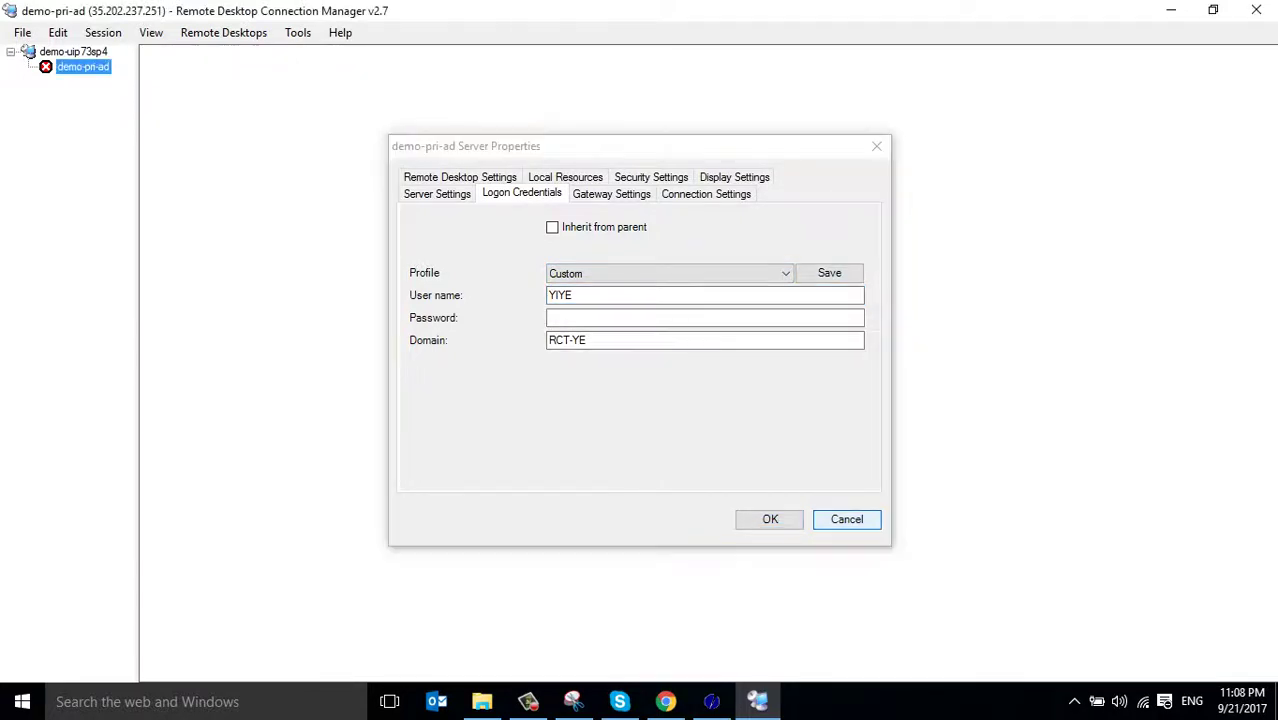
key("Return")
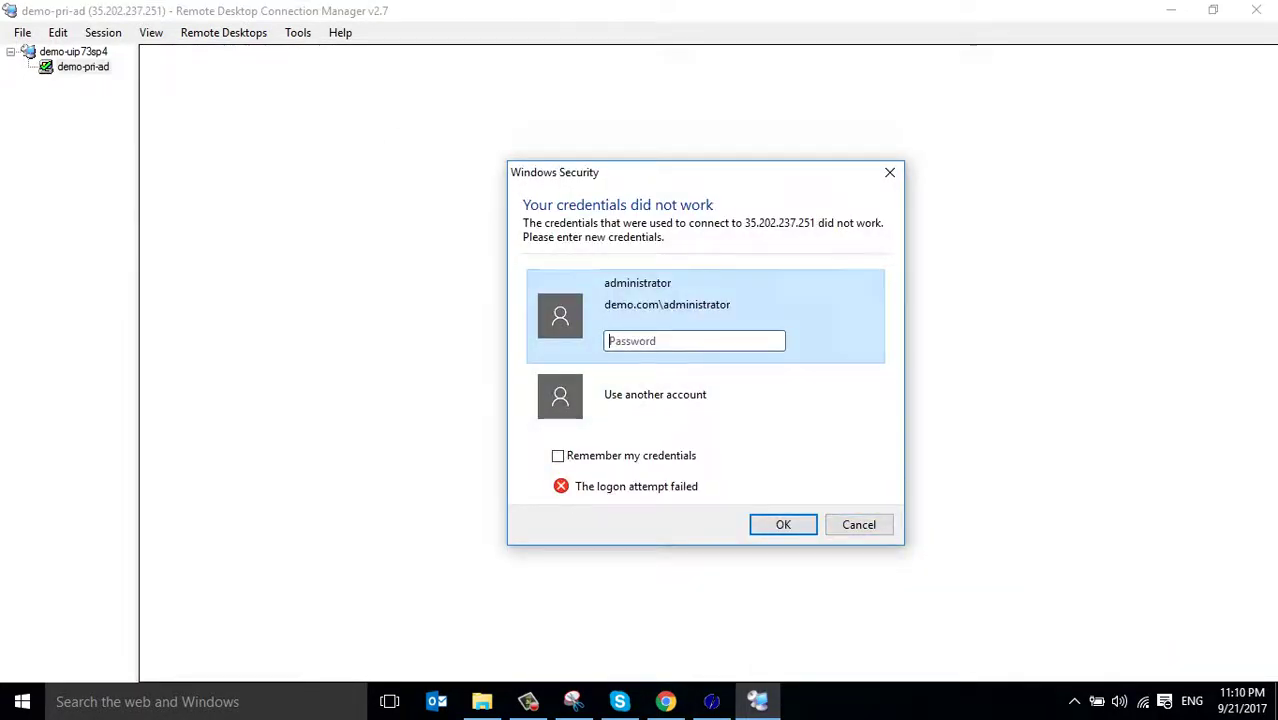
Enter and remember the administrator password, then accept the certificate warning to connect
type("•••")
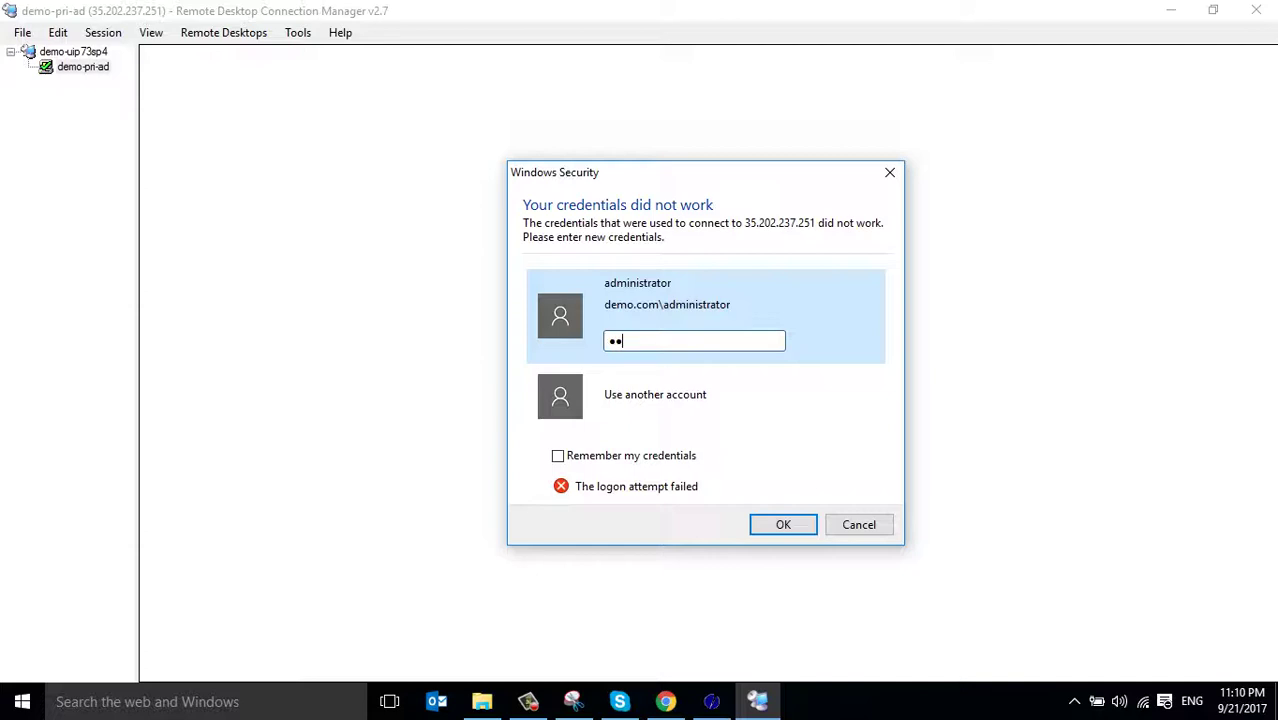
key("BackSpace")
type("••••••••")
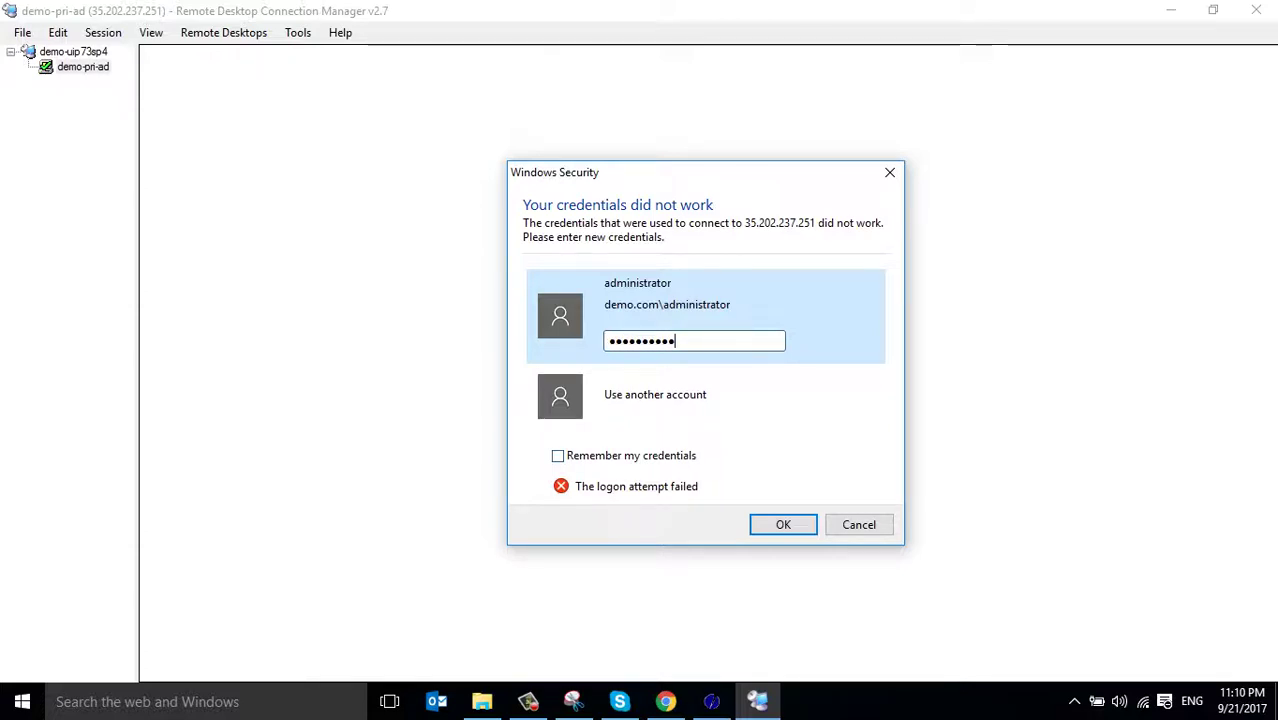
left_click(557, 455)
key("Return")
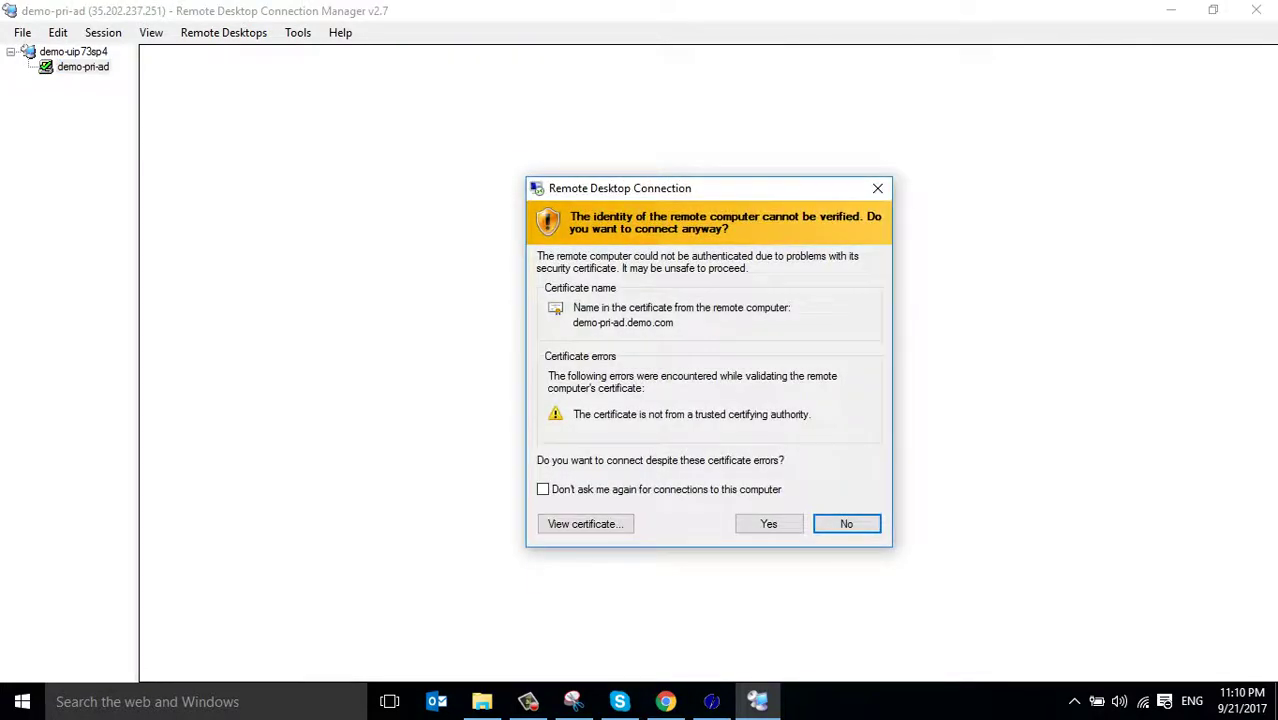
key("y")
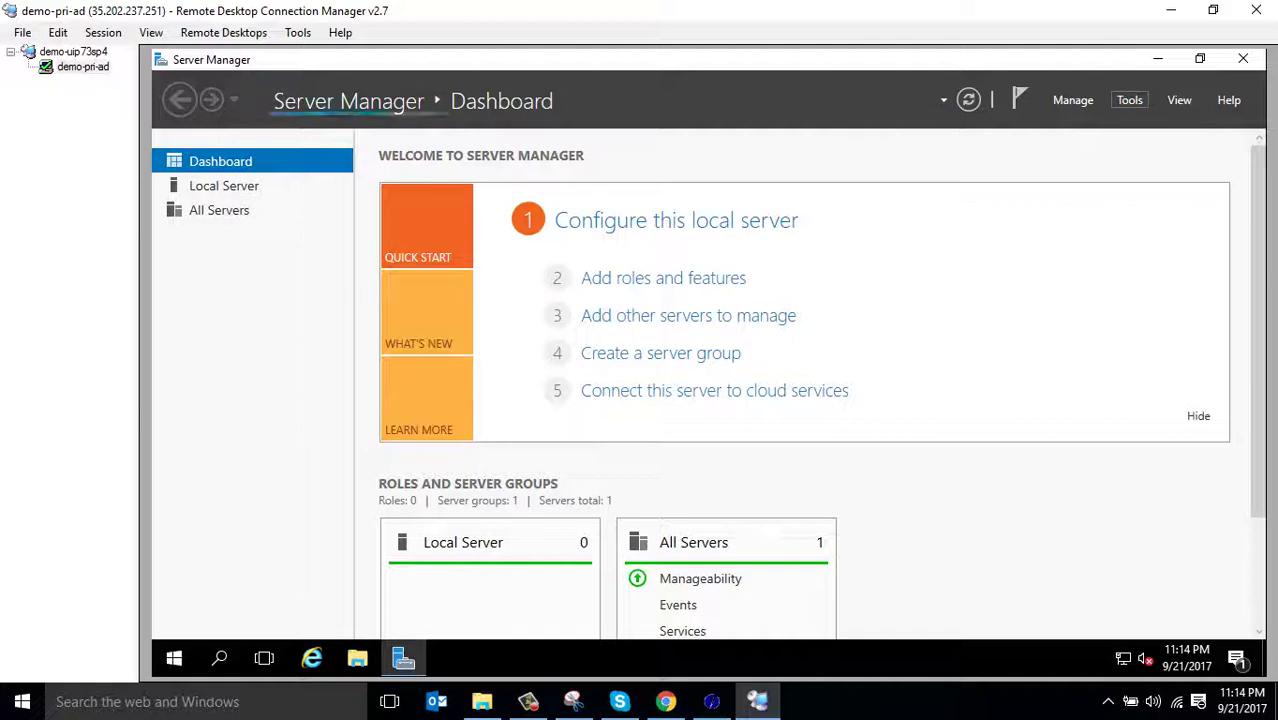
Turn off Server Manager's automatic start at logon and launch Active Directory Users and Computers
left_click(1073, 100)
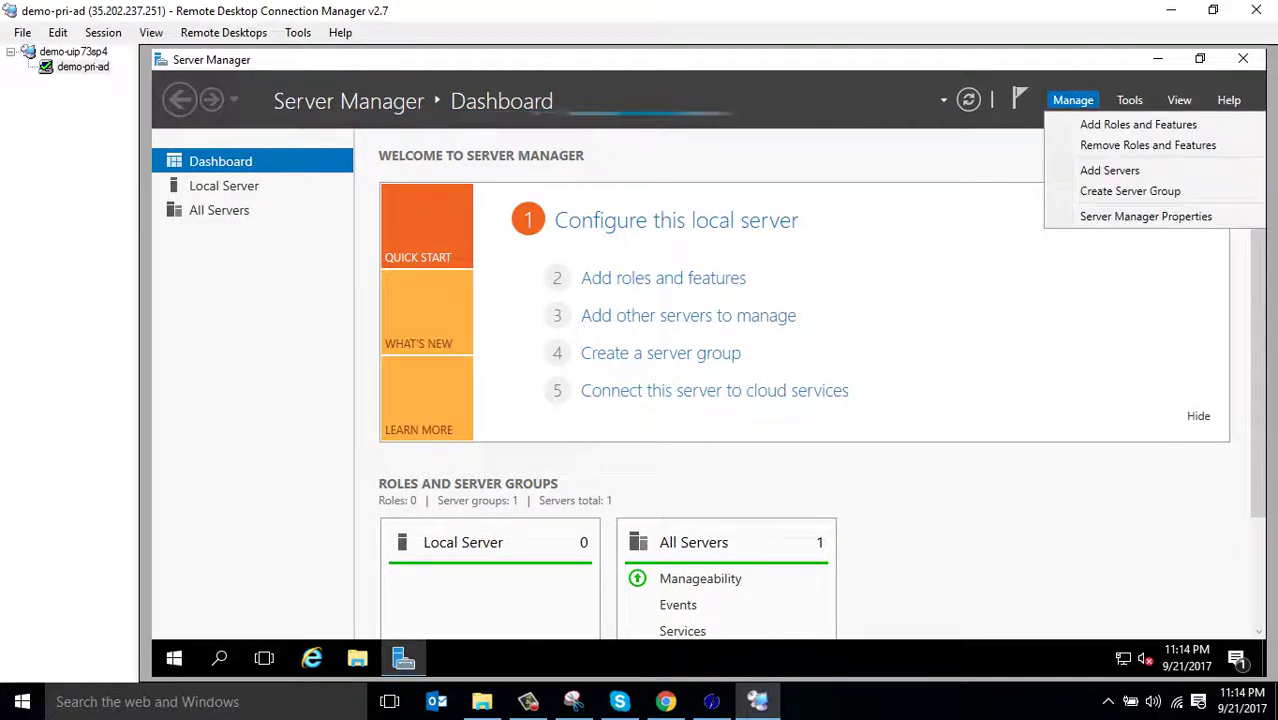
left_click(1146, 216)
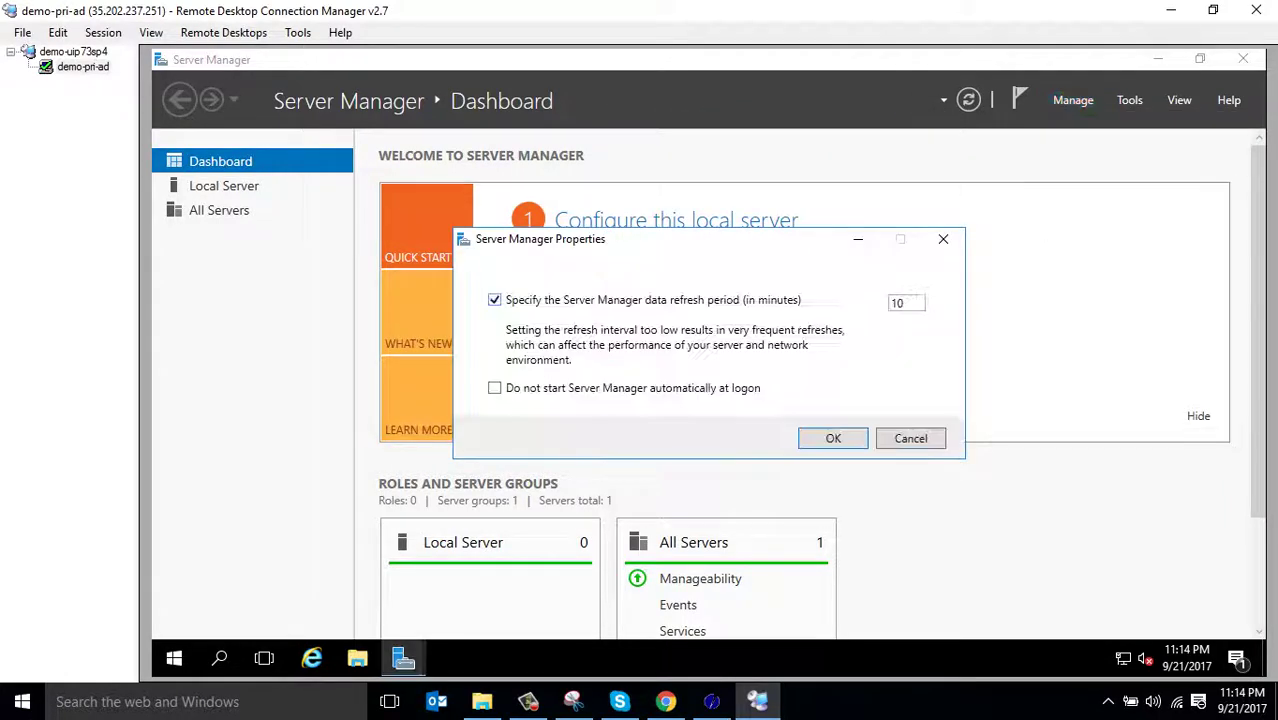
left_click(494, 388)
left_click(833, 438)
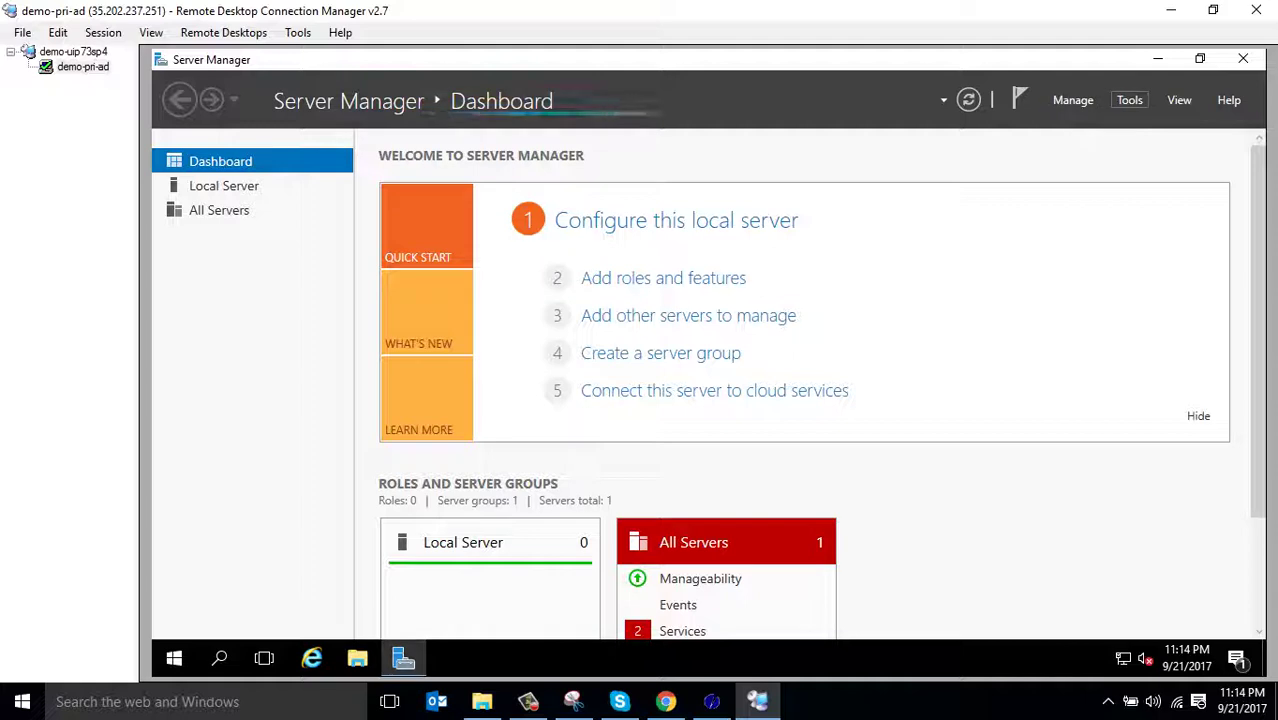
left_click(1129, 100)
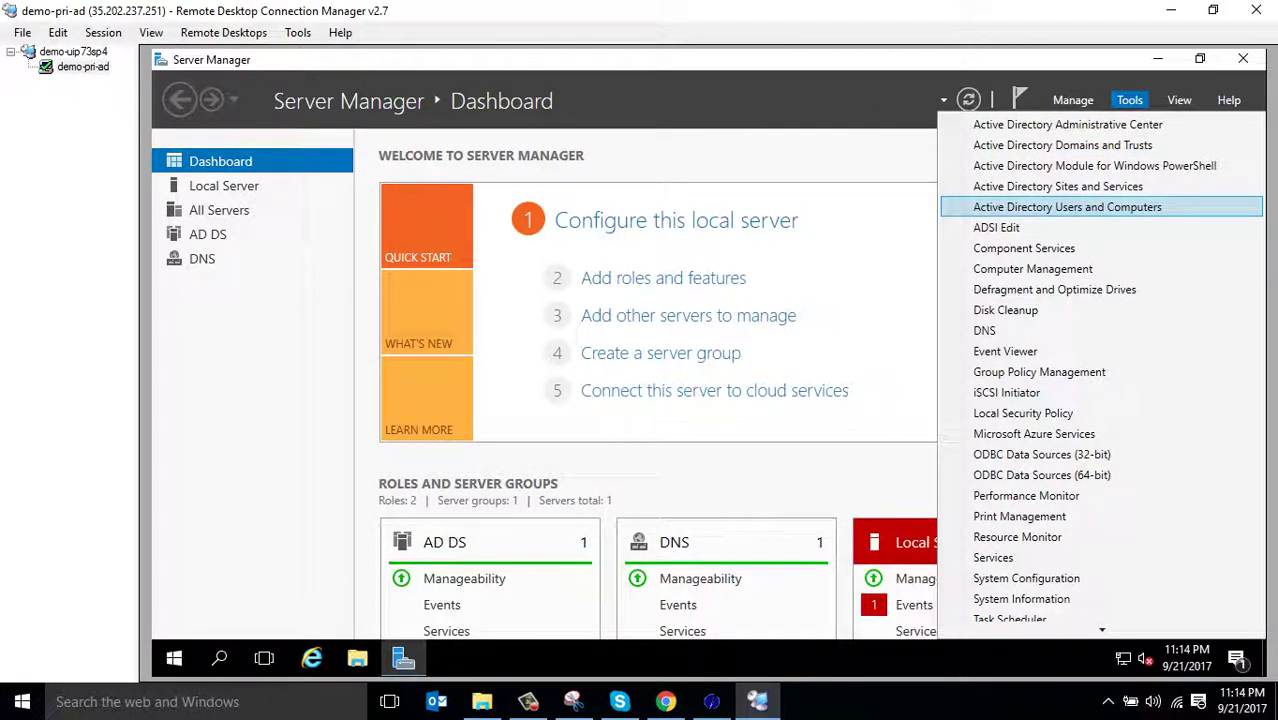
left_click(1067, 207)
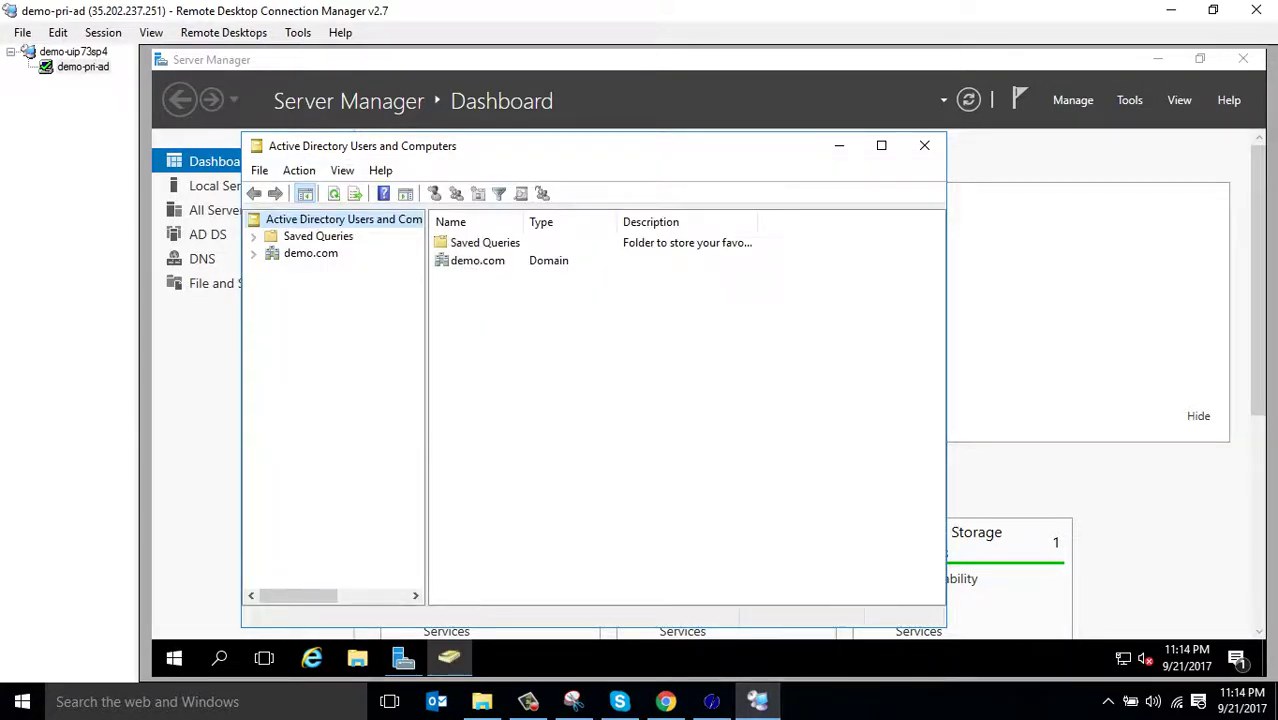
Browse demo.com's containers to Domain Controllers, widen Name to show DEMO-PRI-AD, then return to Server Manager
left_click(881, 145)
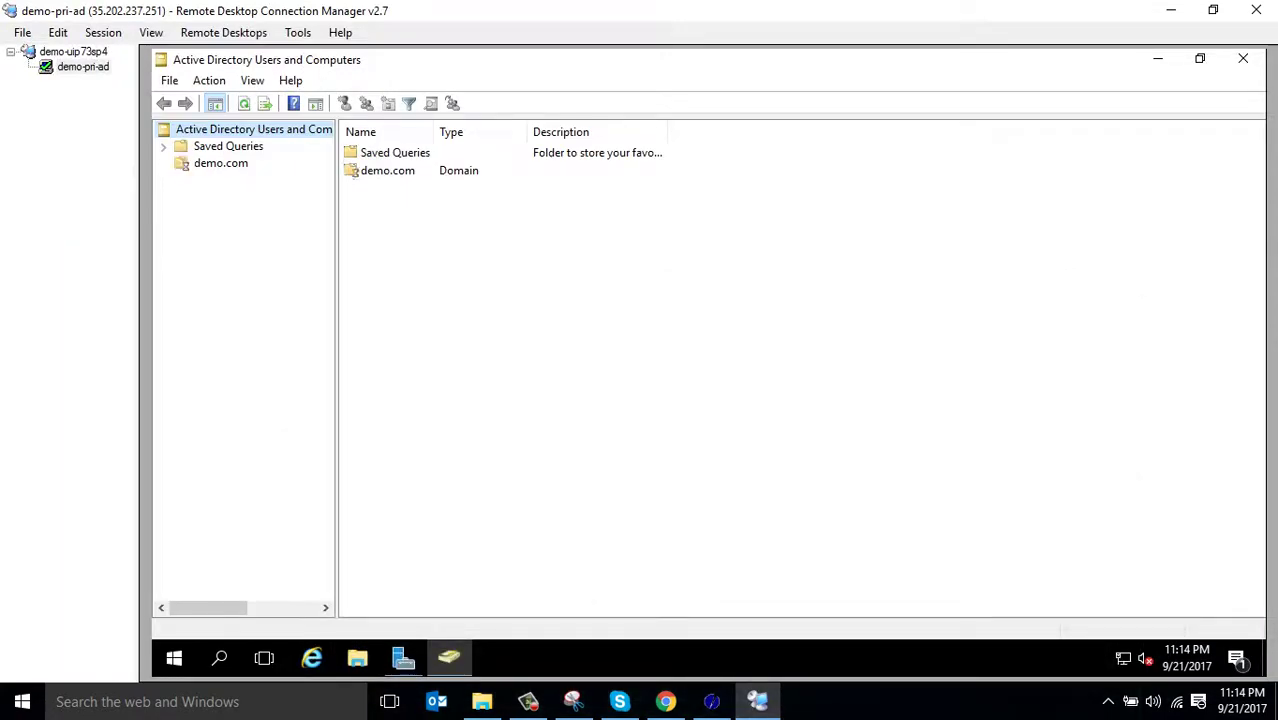
double_click(221, 163)
left_click(227, 180)
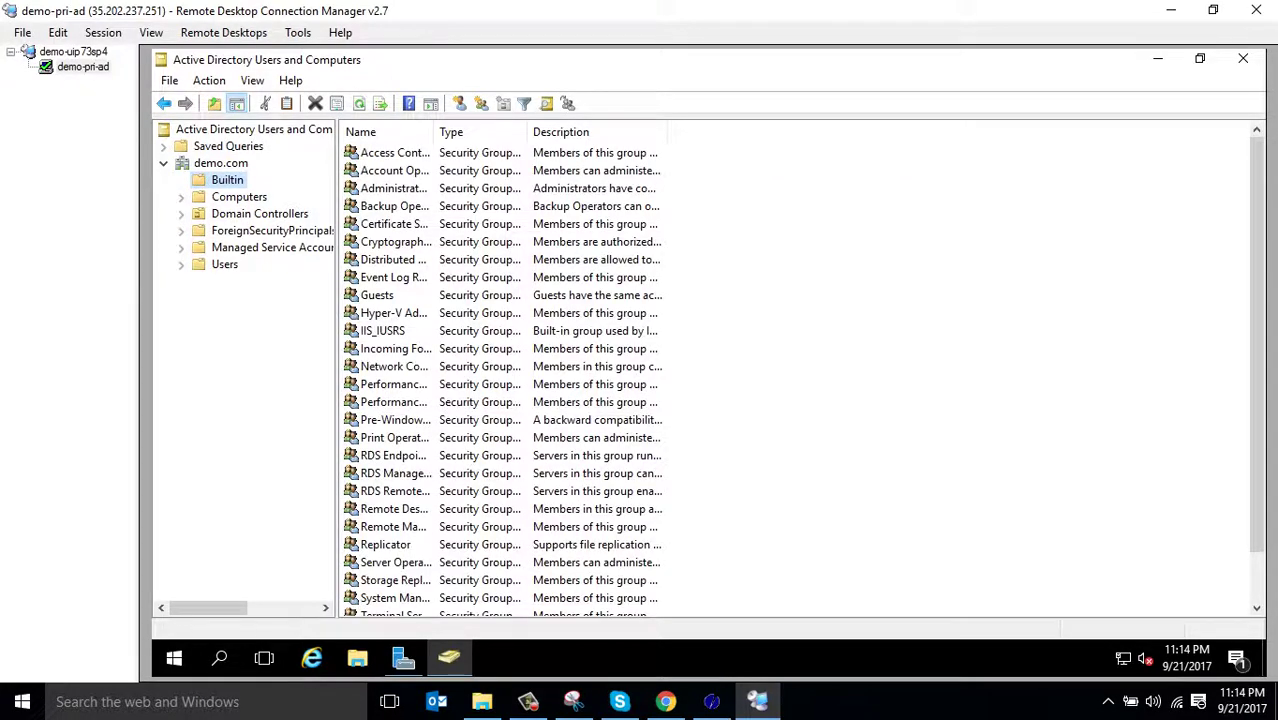
left_click(221, 163)
left_click(227, 180)
left_click(239, 197)
left_click(259, 214)
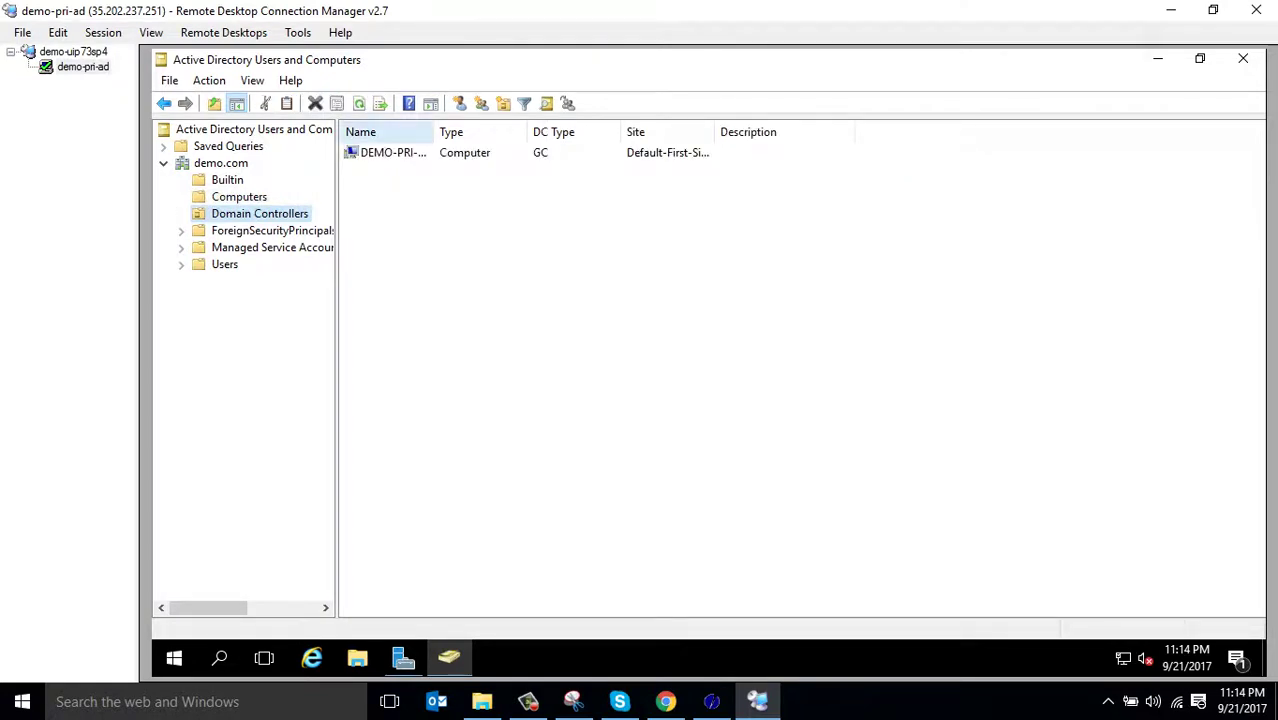
left_click_drag(432, 131, 525, 131)
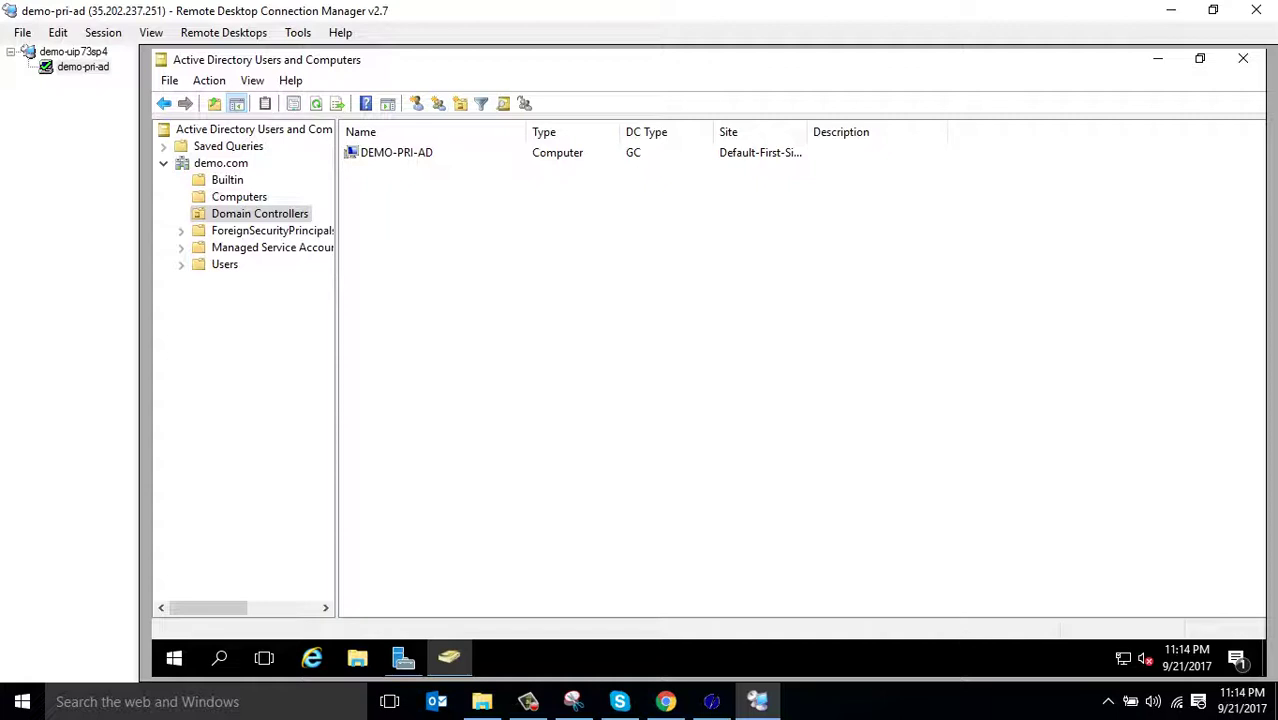
left_click(448, 657)
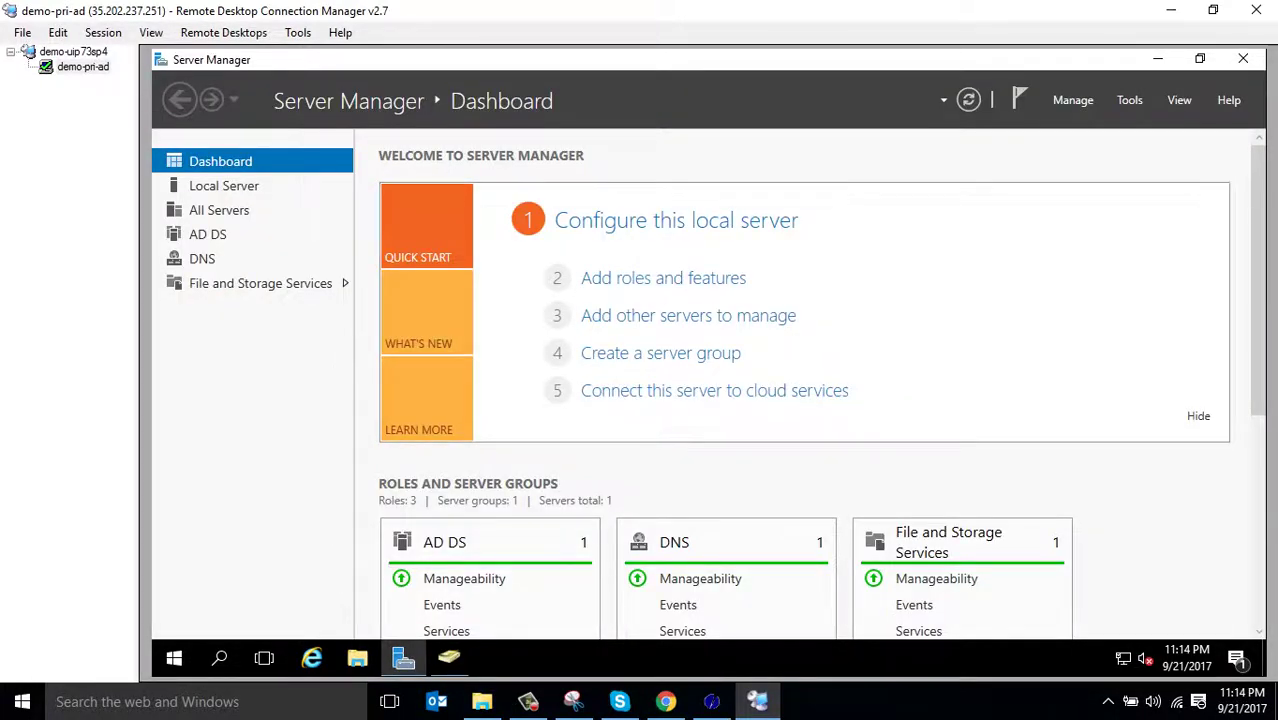
Launch DNS Manager from Server Manager's Tools and maximize it
left_click(1129, 100)
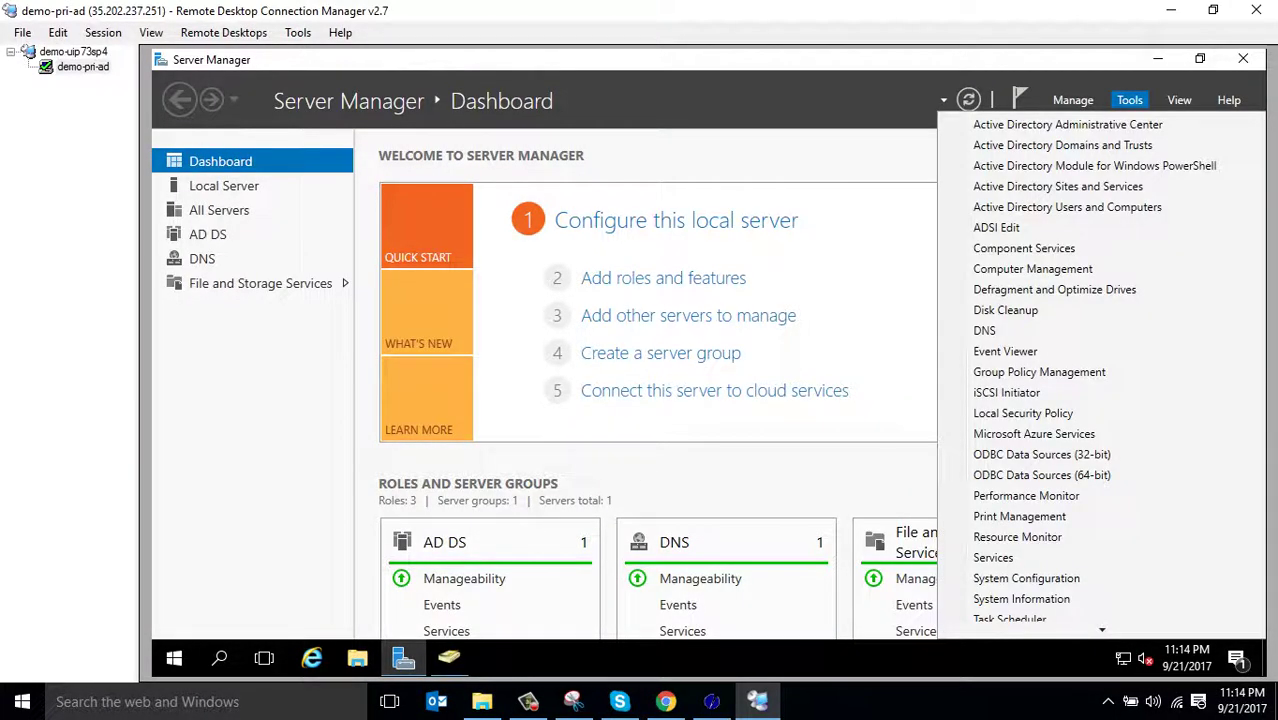
left_click(1032, 269)
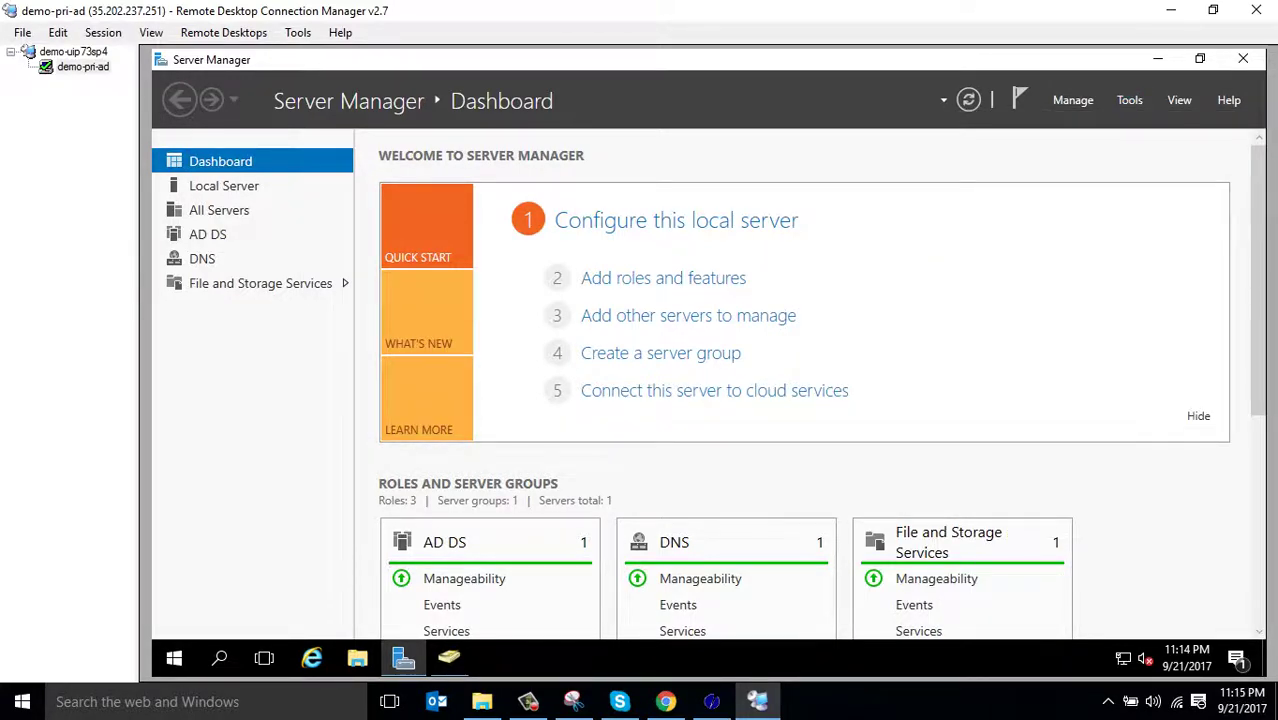
left_click(1140, 59)
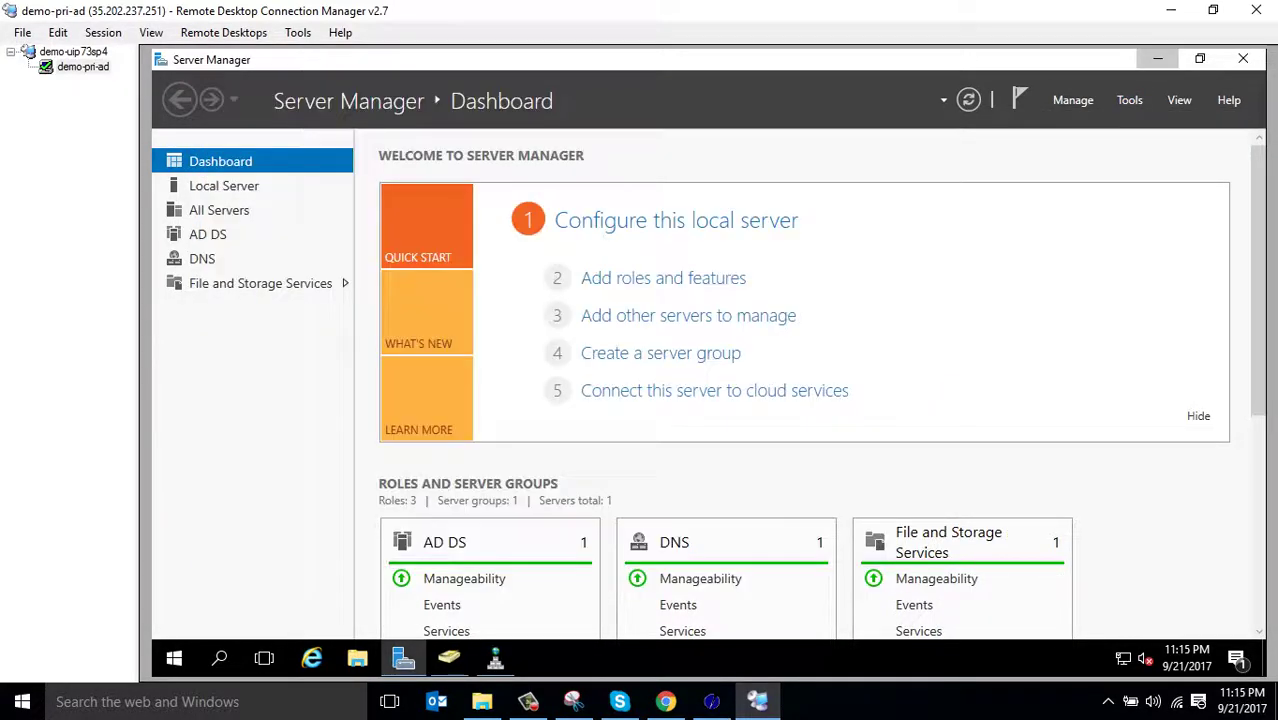
left_click(1157, 59)
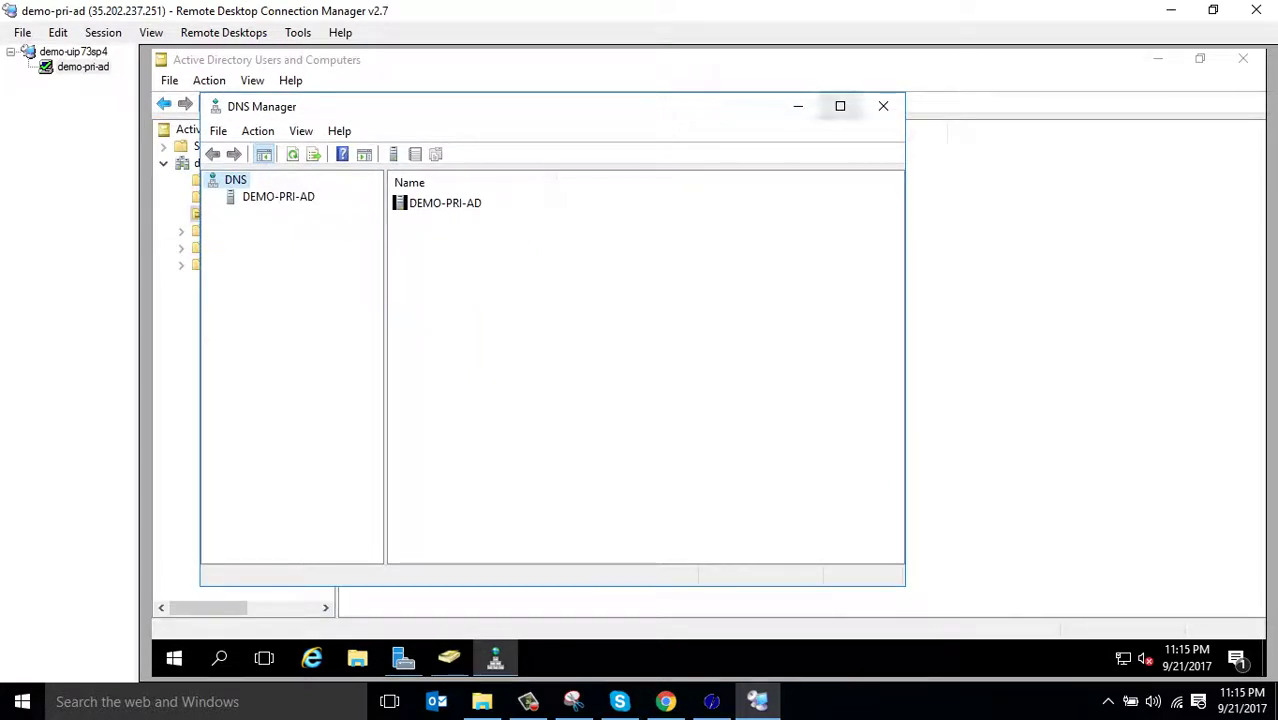
left_click(840, 105)
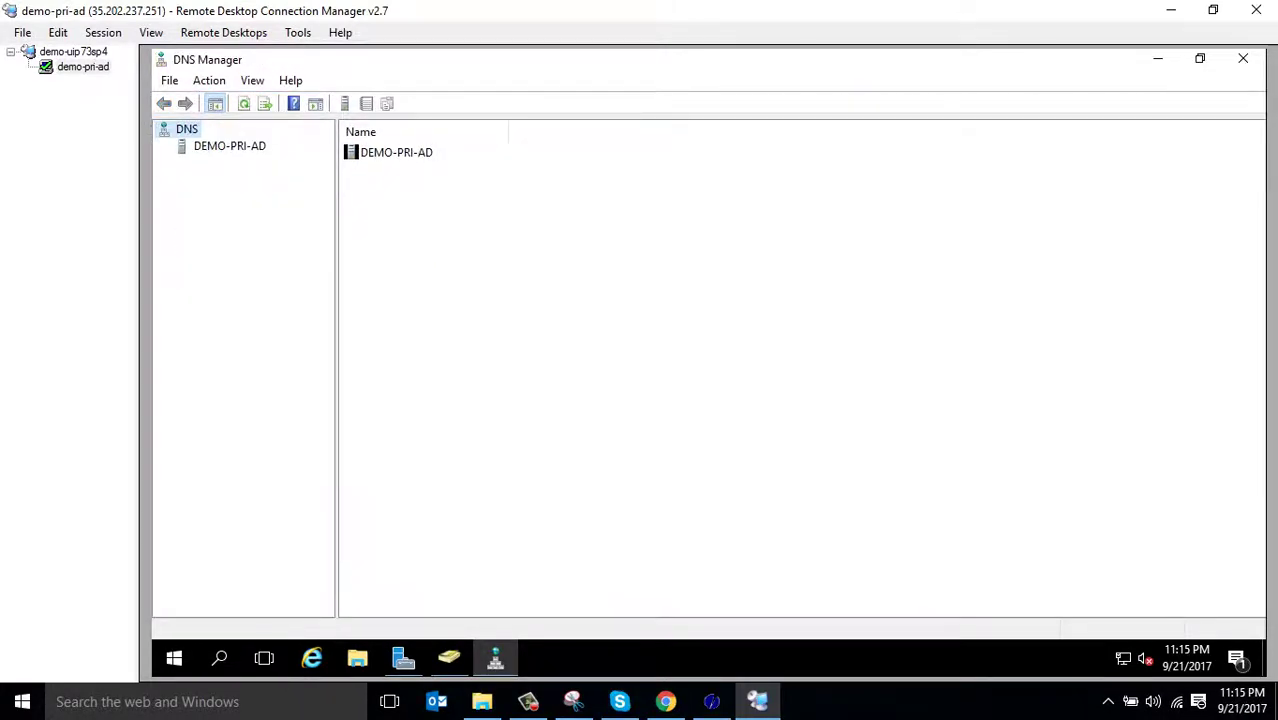
Expand DEMO-PRI-AD's forward zones to view demo.com's records, then bring up Reverse Lookup Zones' actions
left_click(229, 146)
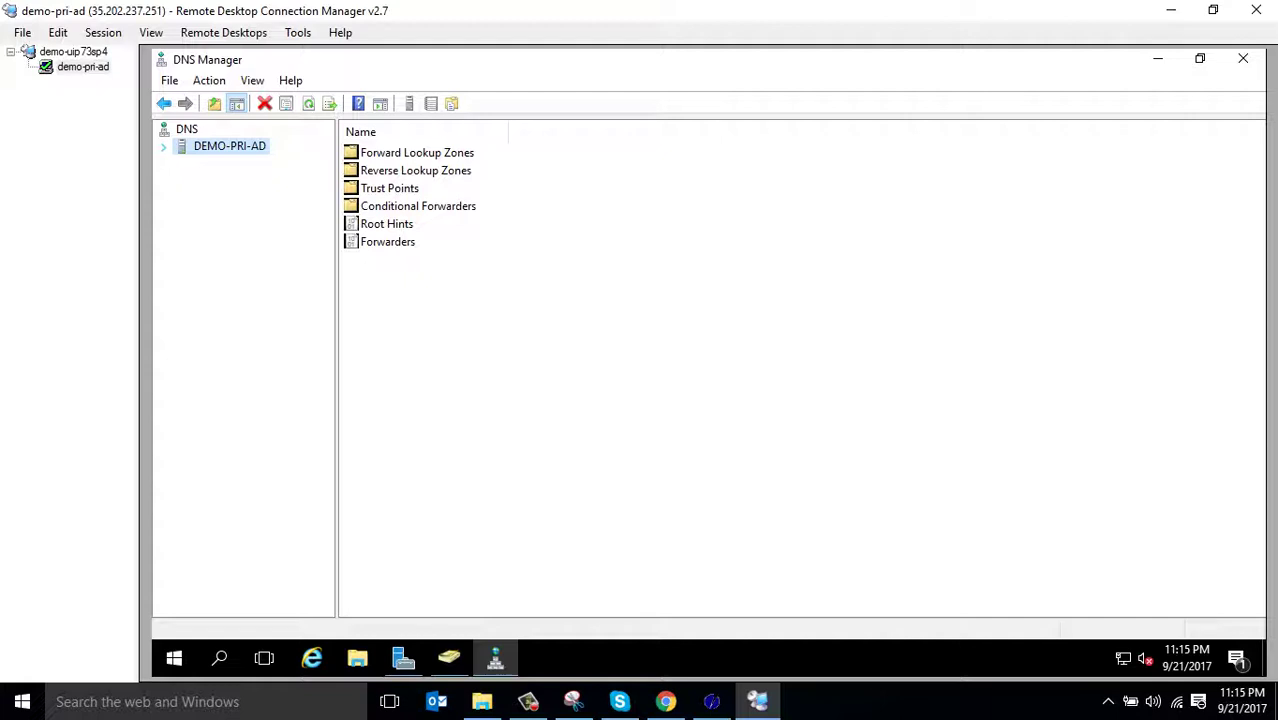
left_click(163, 146)
double_click(268, 163)
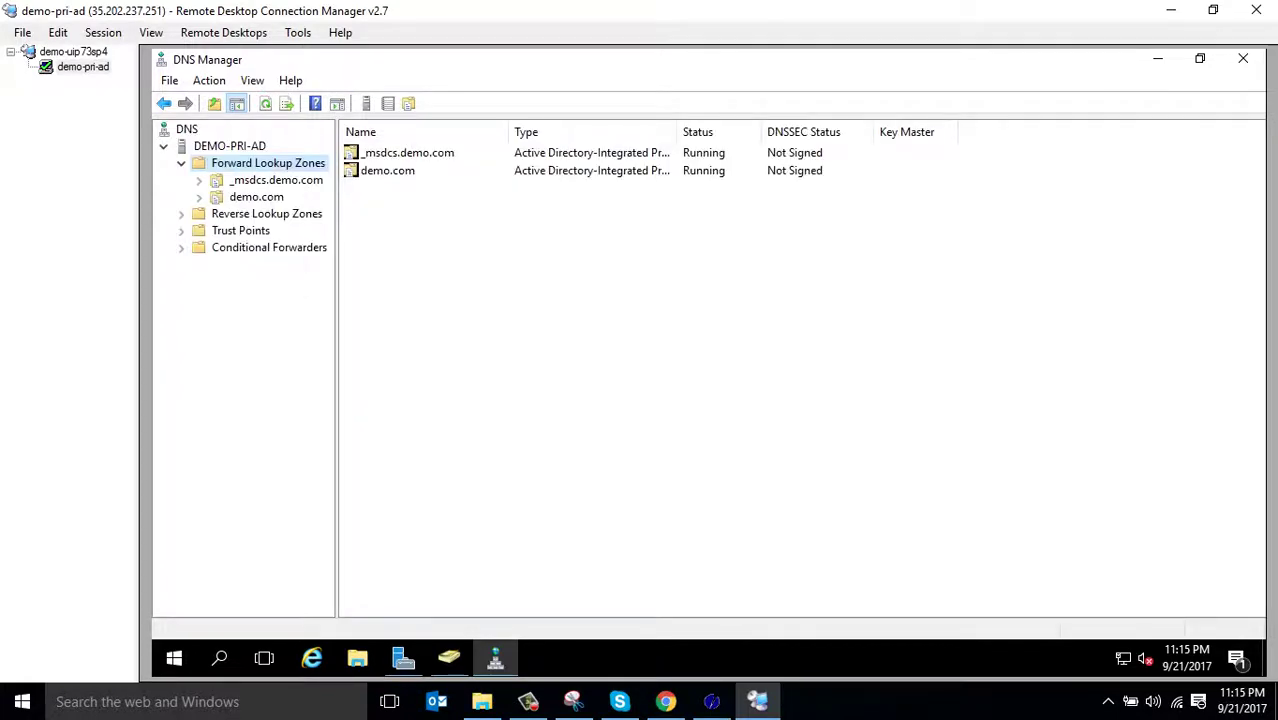
left_click(256, 197)
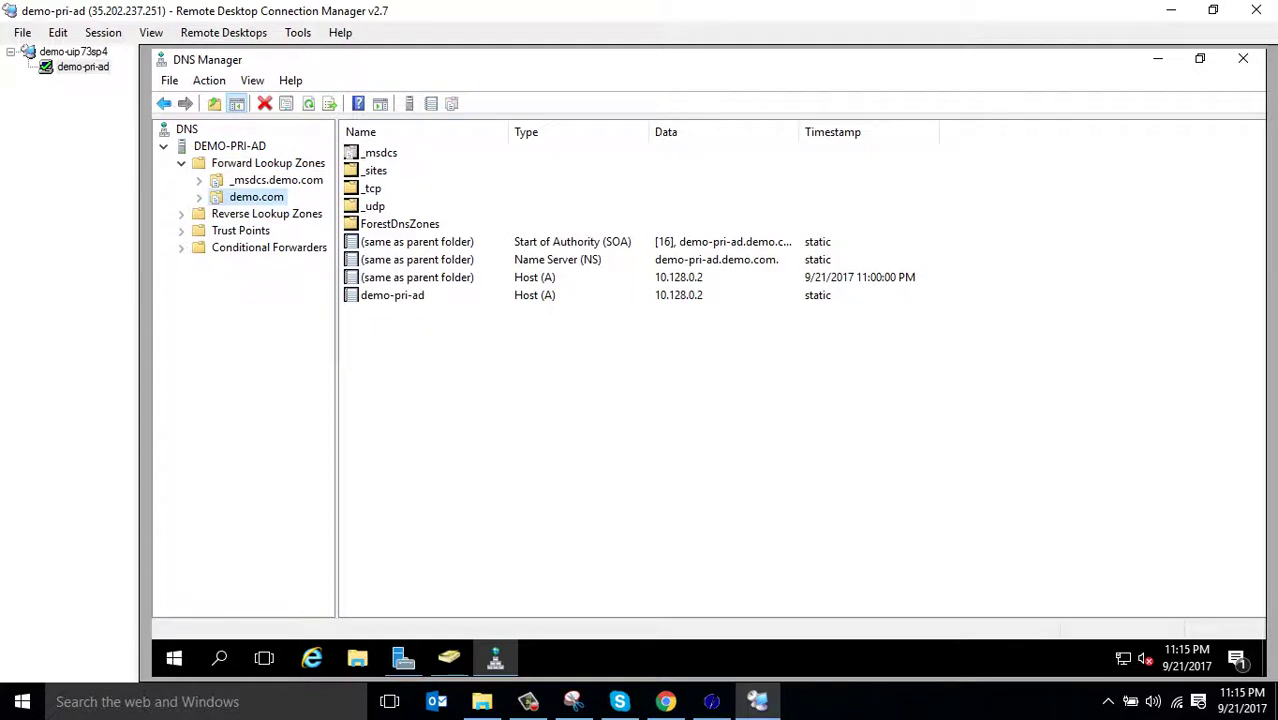
left_click(266, 214)
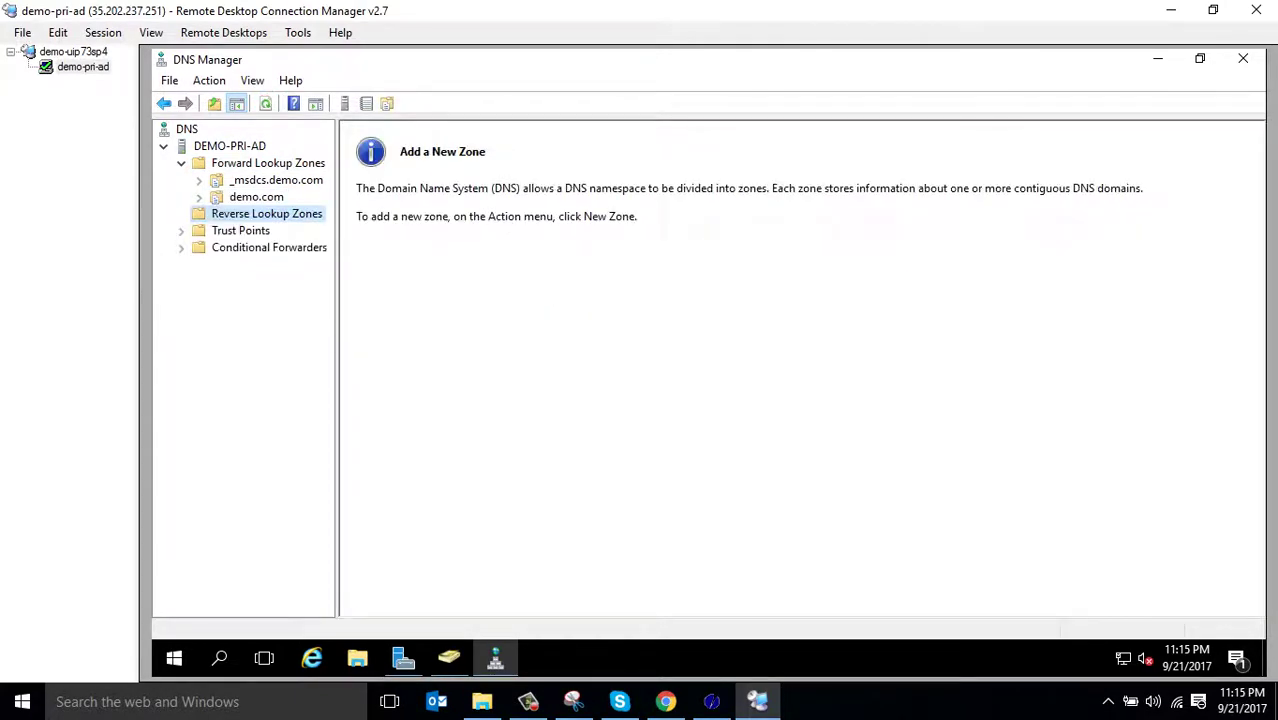
right_click(224, 214)
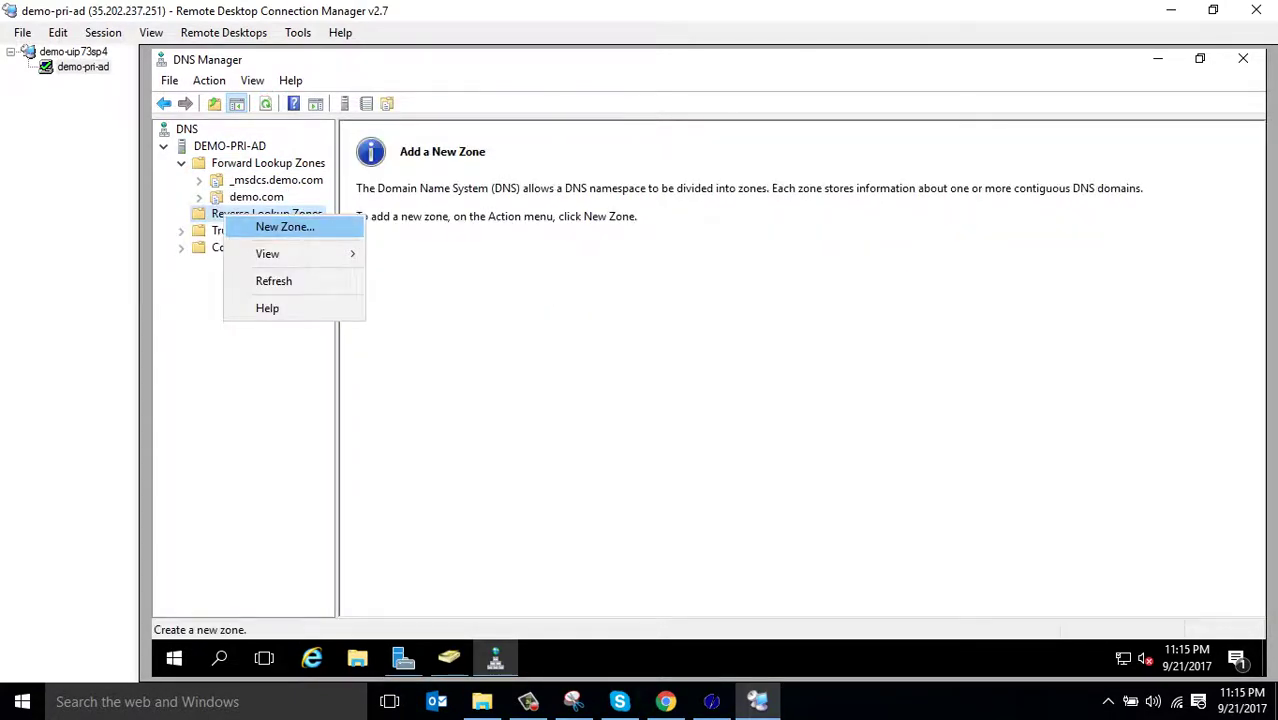
Start a new AD-integrated primary reverse zone, replicated to all forest DNS servers, for IPv4
left_click(285, 227)
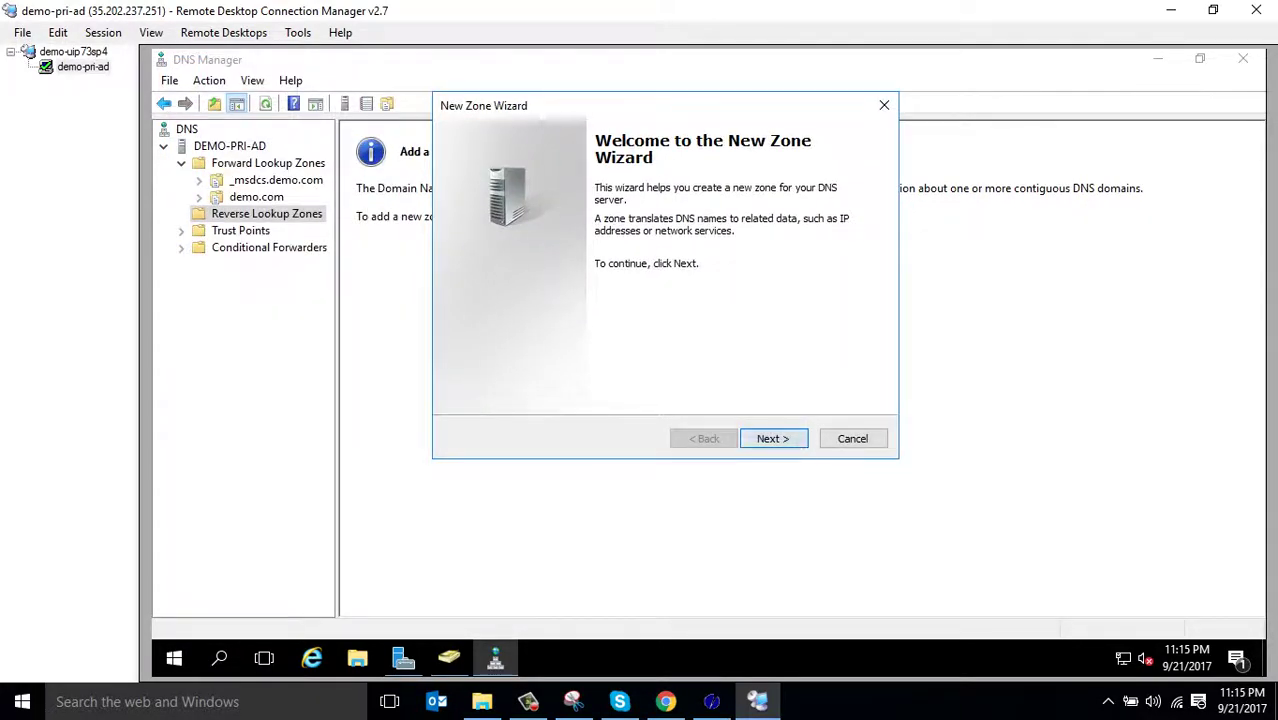
key("Return")
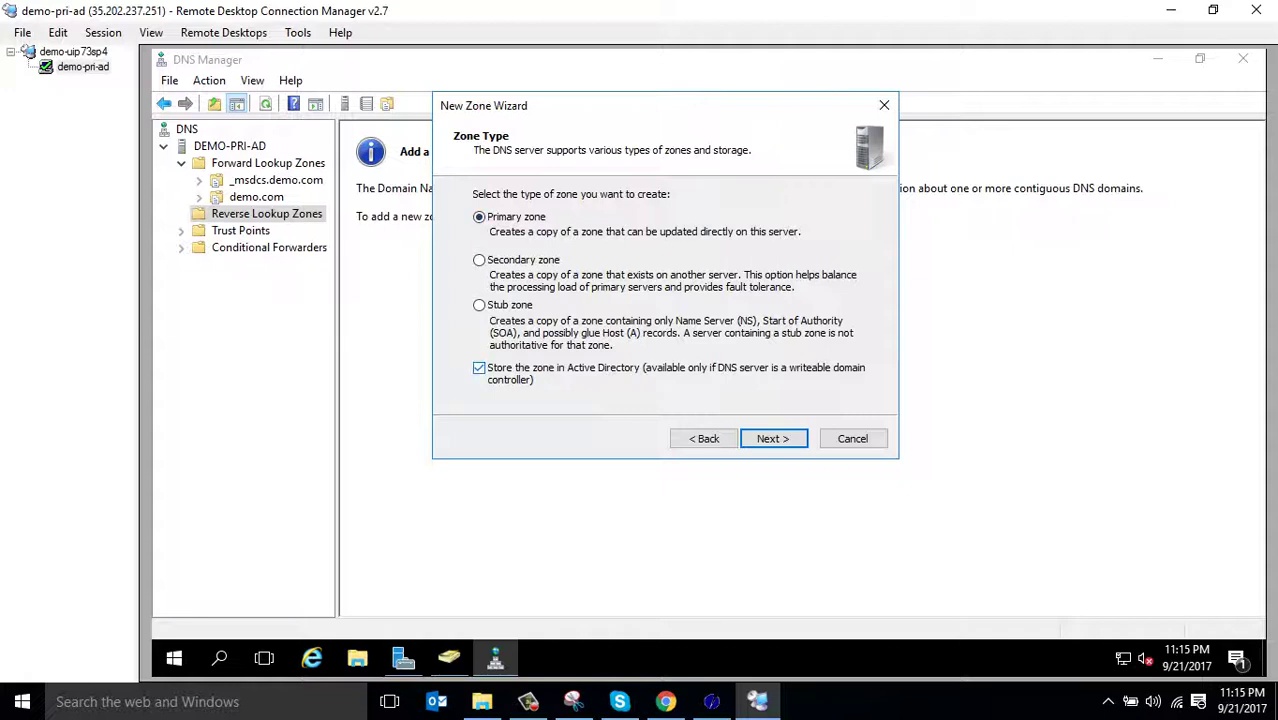
key("Return")
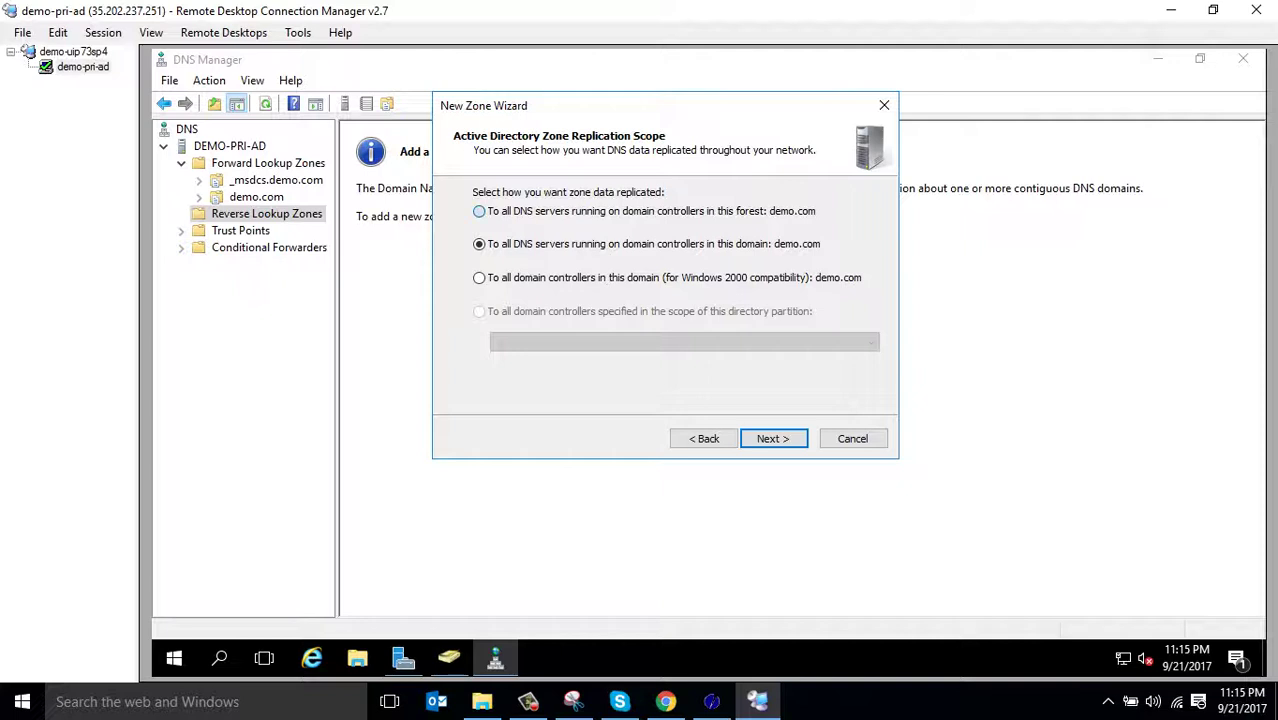
left_click(479, 211)
key("Return")
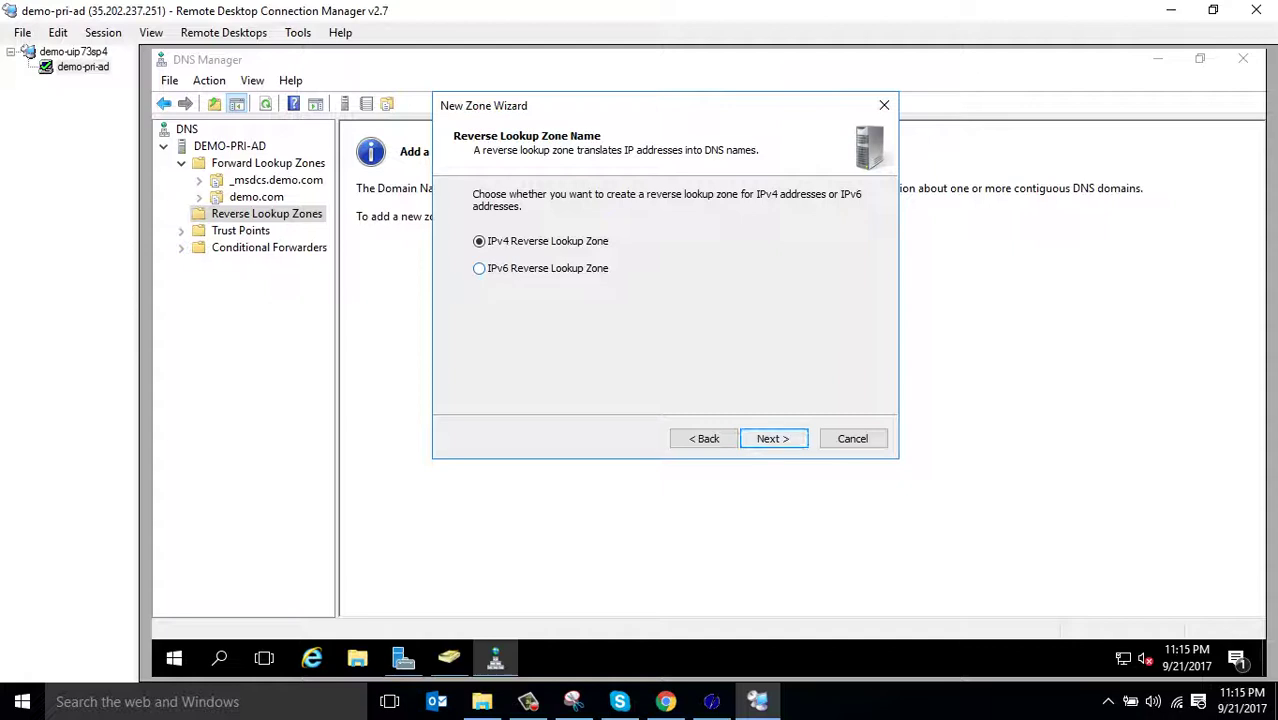
key("Return")
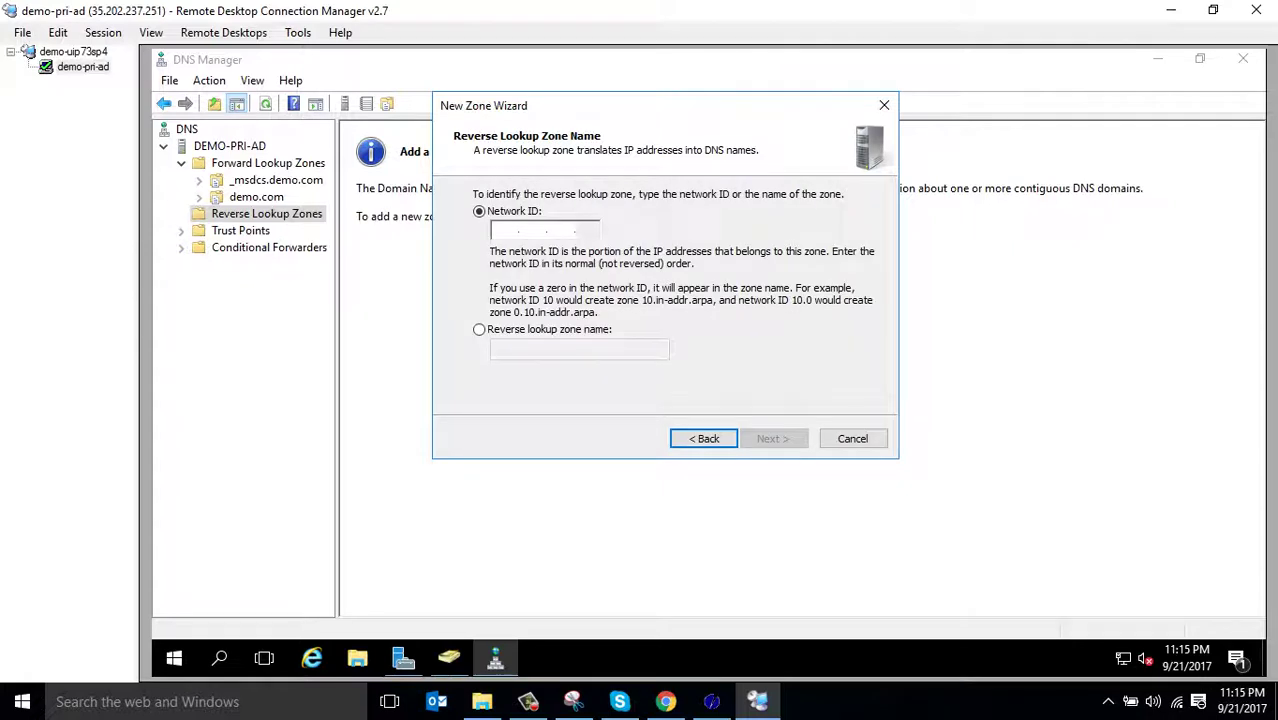
Enter network ID 10.128.0, keep secure-only updates, finish, and view the 0.128.10.in-addr.arpa zone
type("10 ")
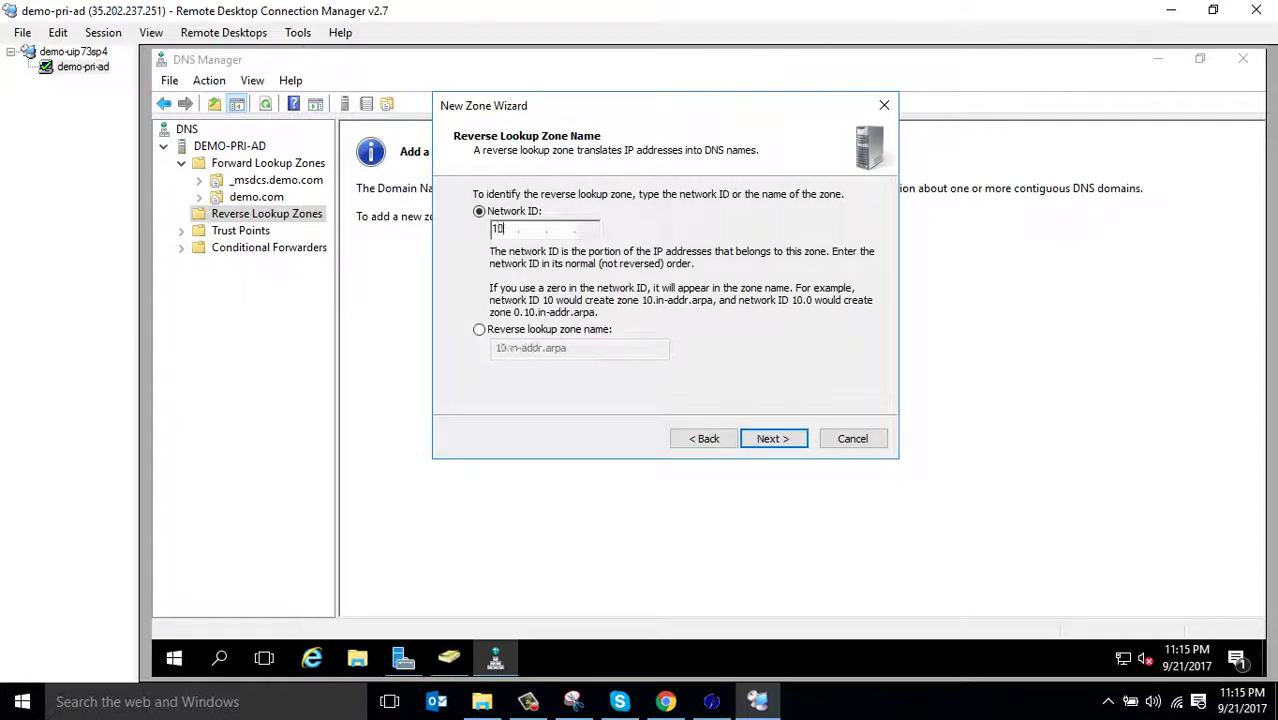
type(".128 .")
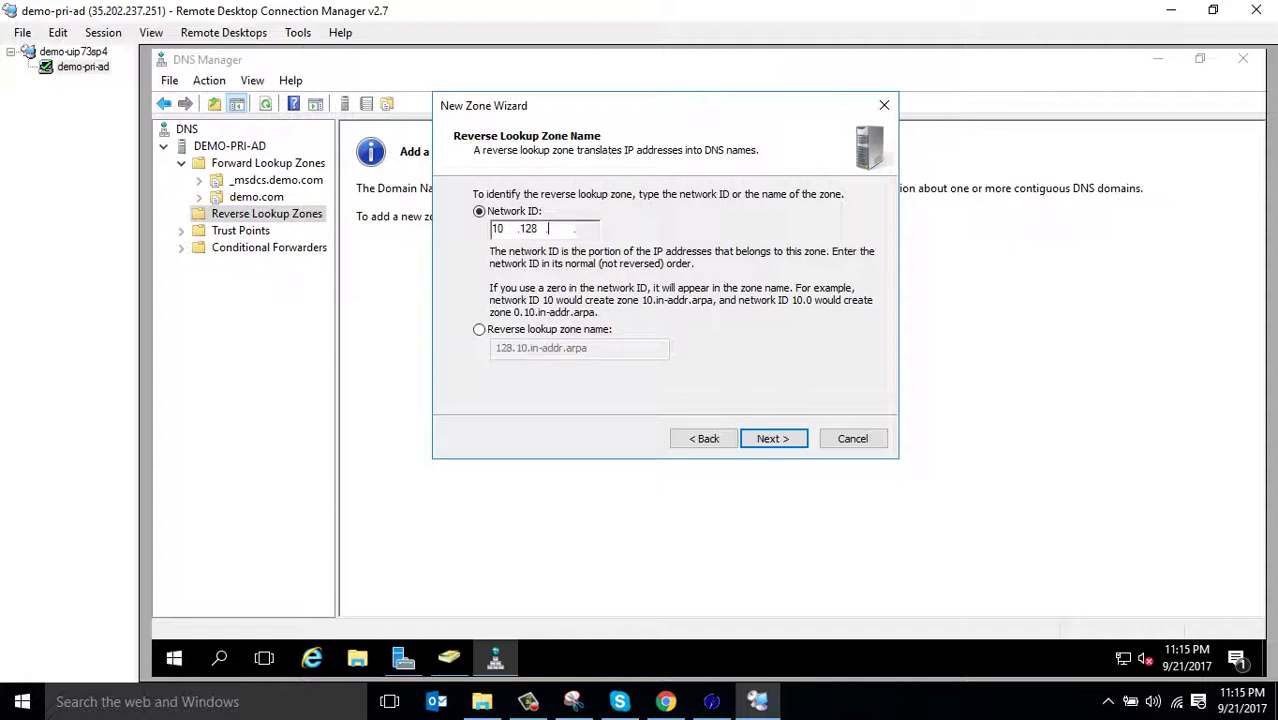
type("0")
double_click(497, 228)
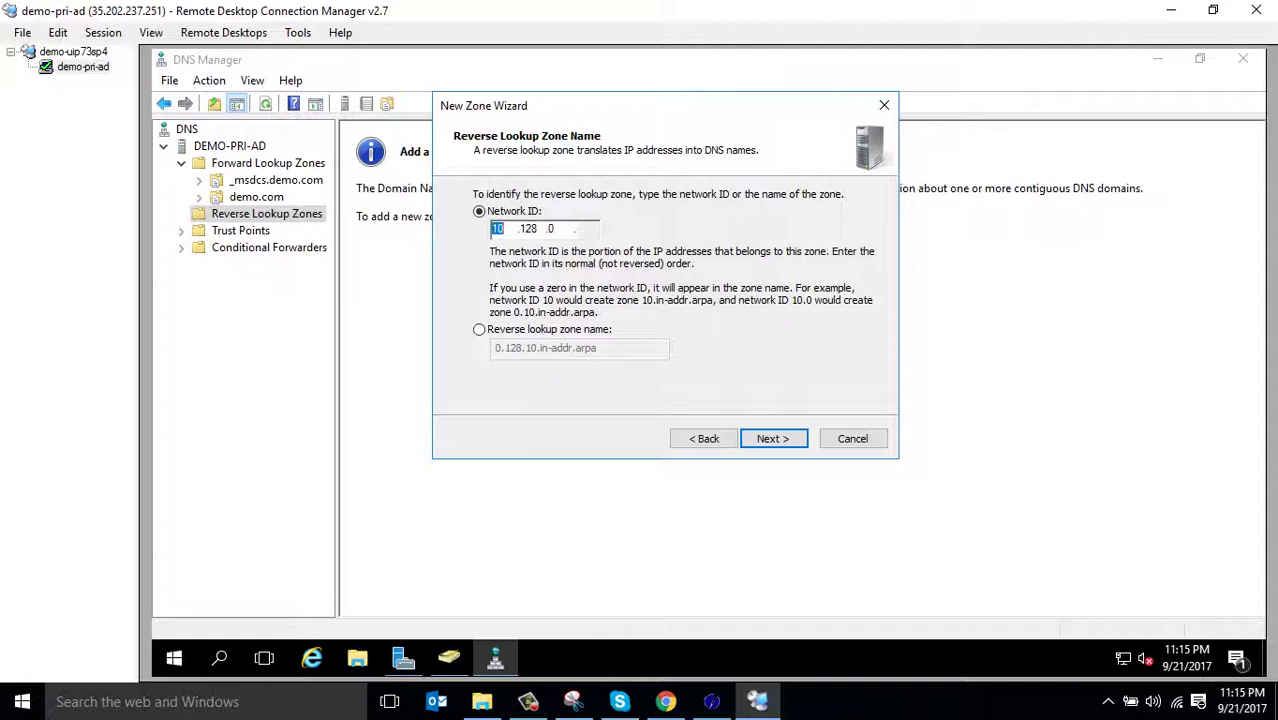
key("Return")
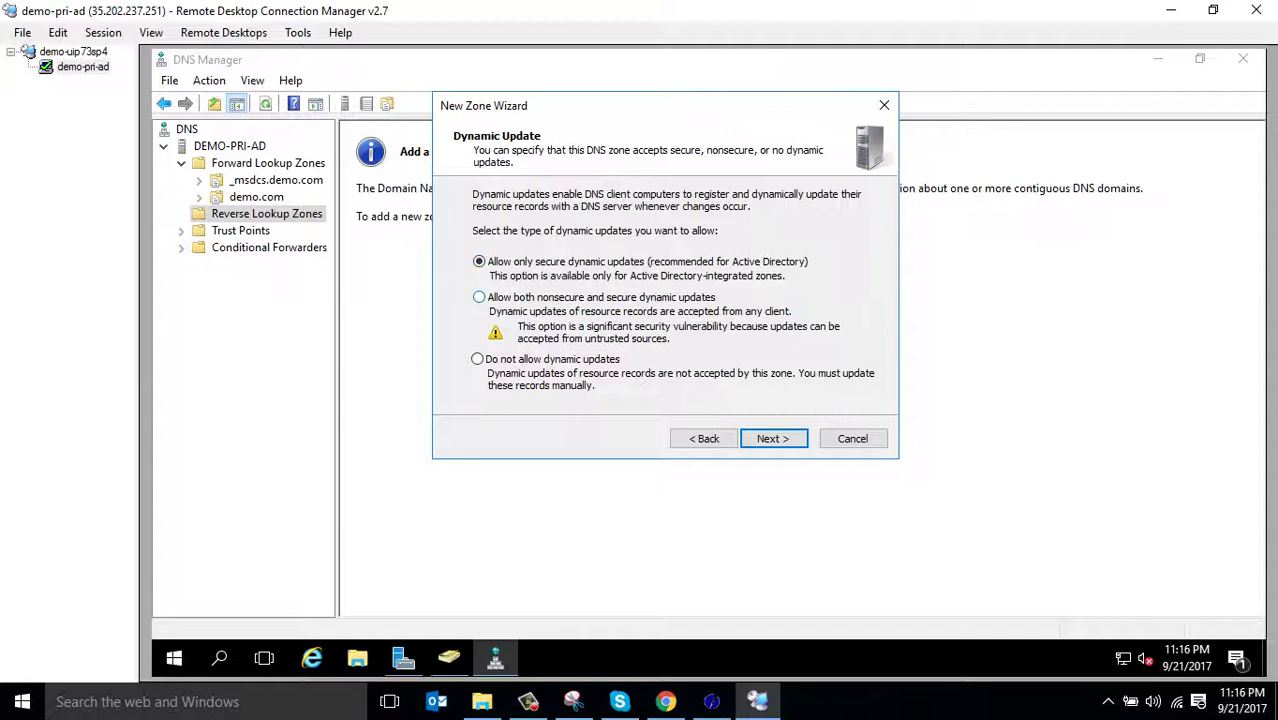
key("Return")
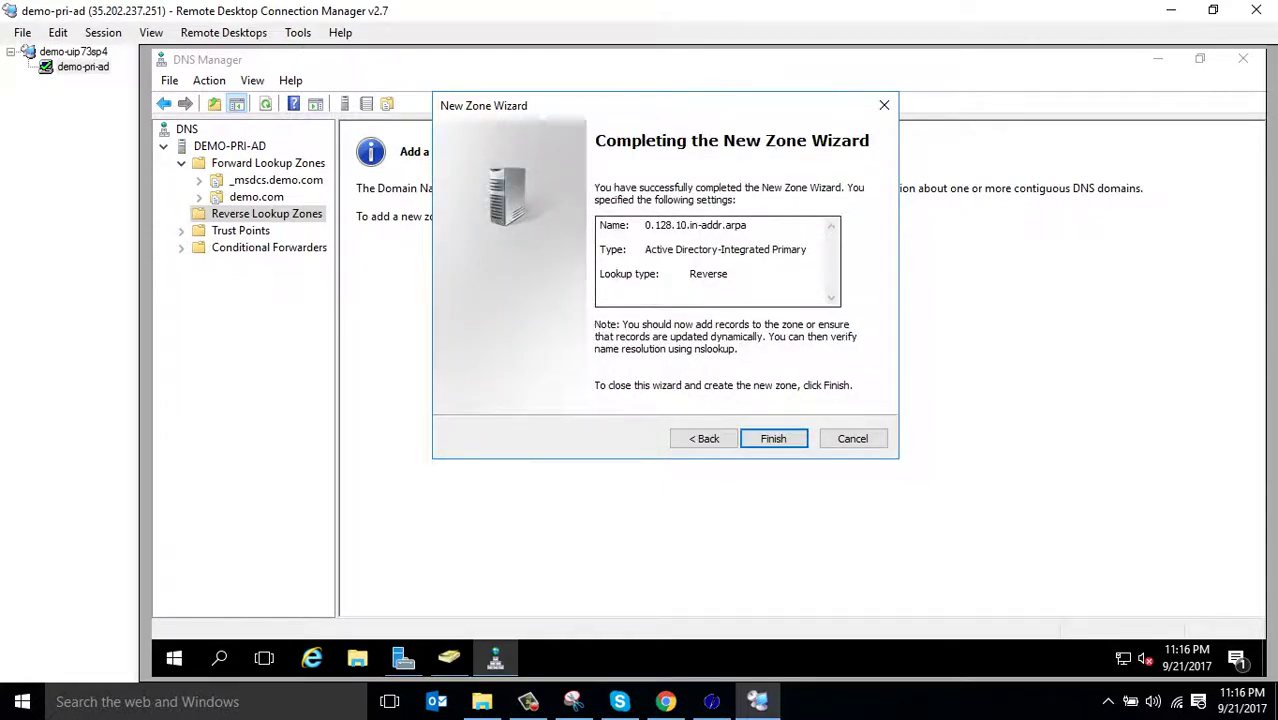
key("Return")
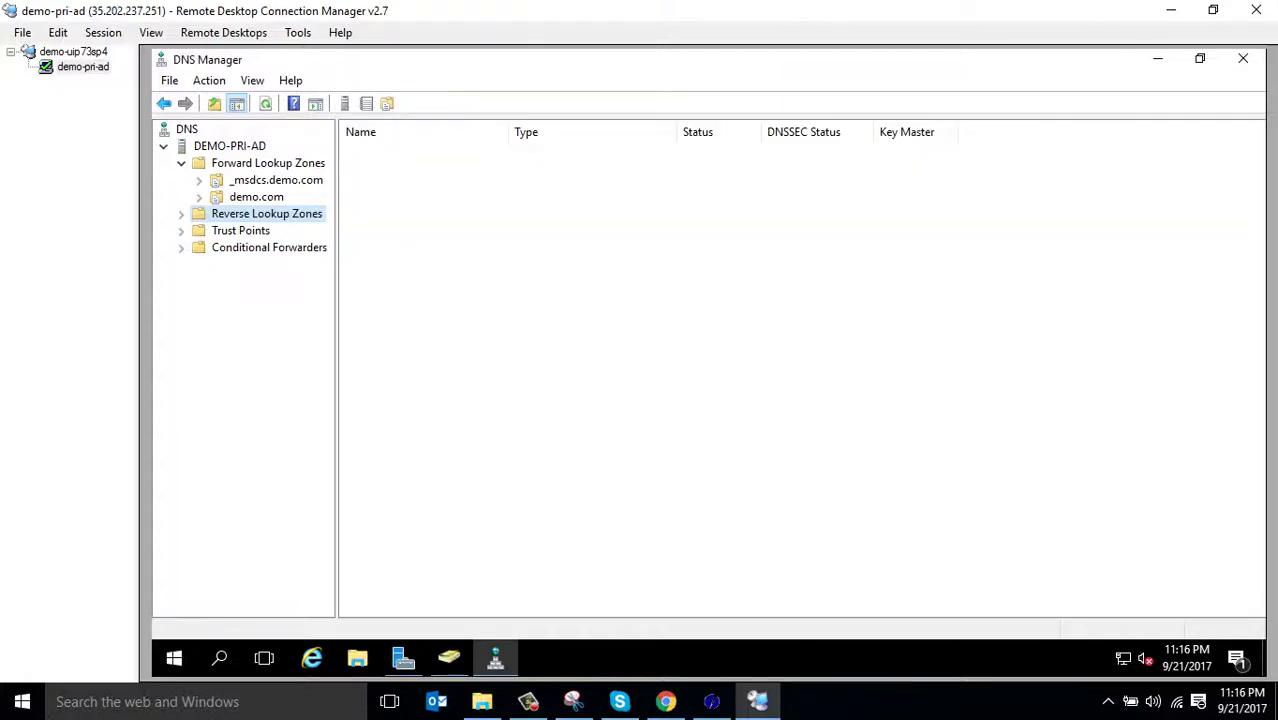
left_click(181, 213)
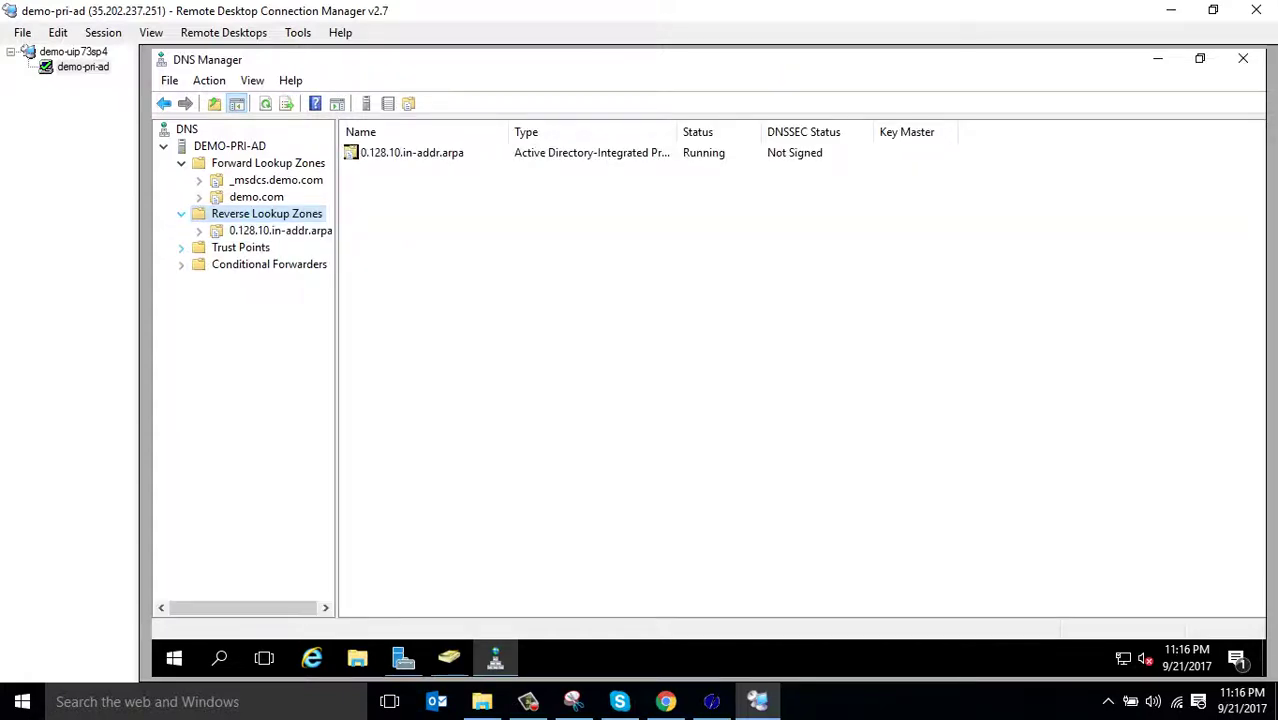
left_click(280, 230)
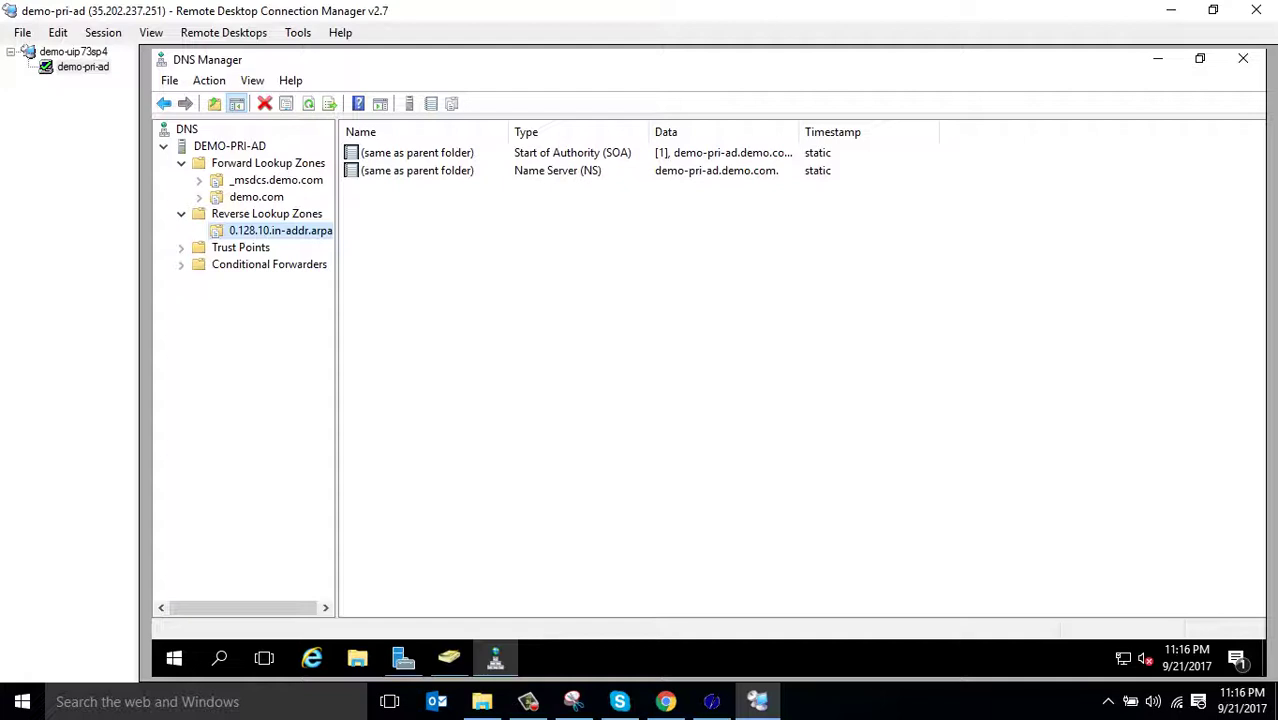
Open the Ethernet adapter's IPv4 properties via Network and Sharing Center
right_click(1123, 658)
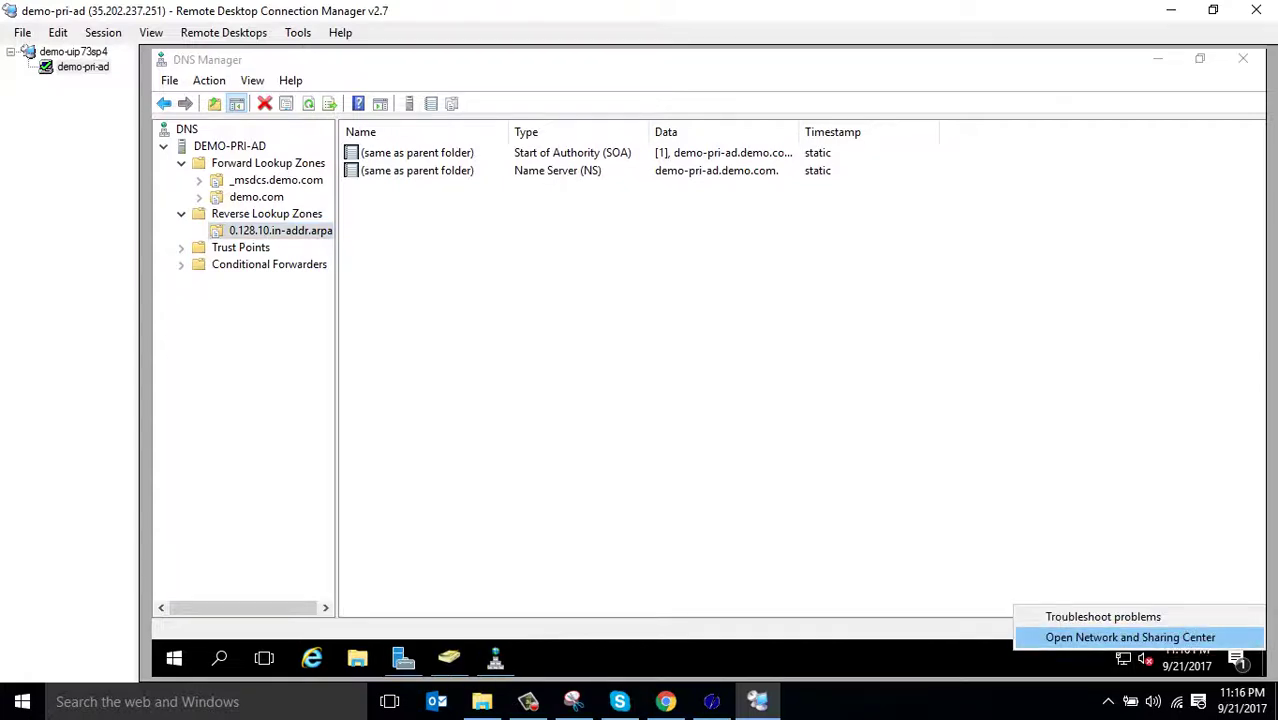
left_click(1130, 637)
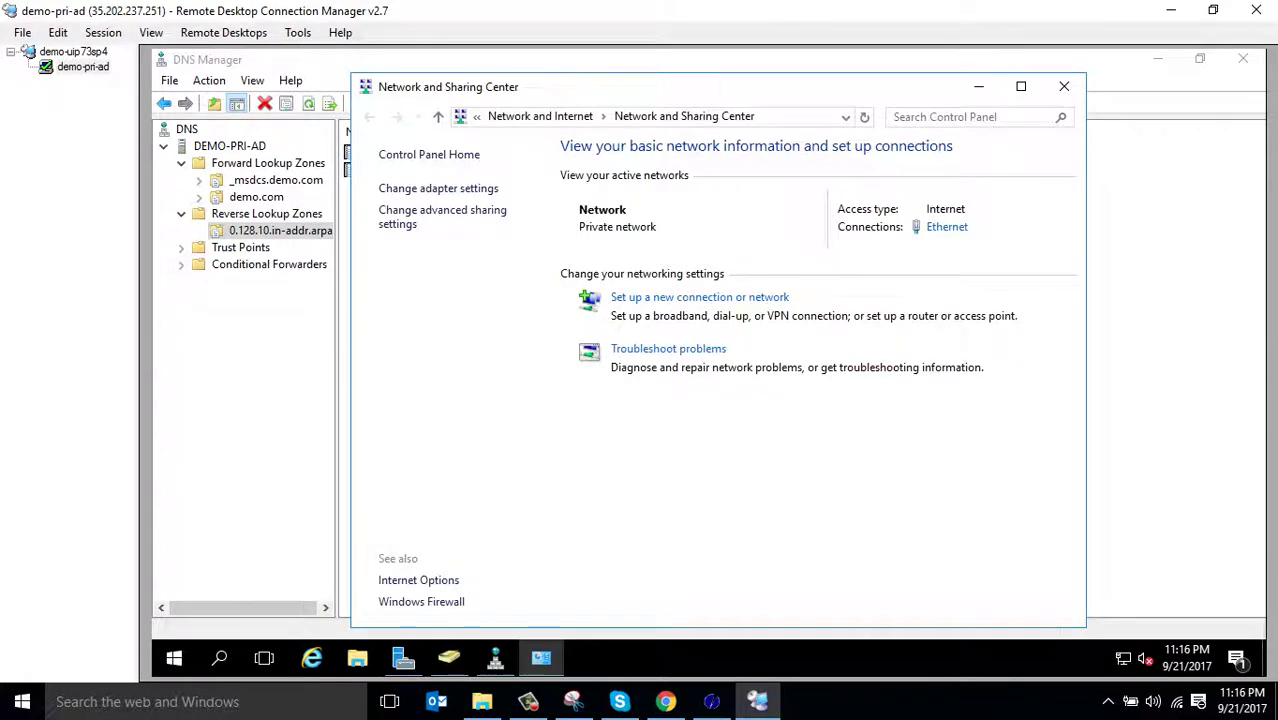
left_click(946, 227)
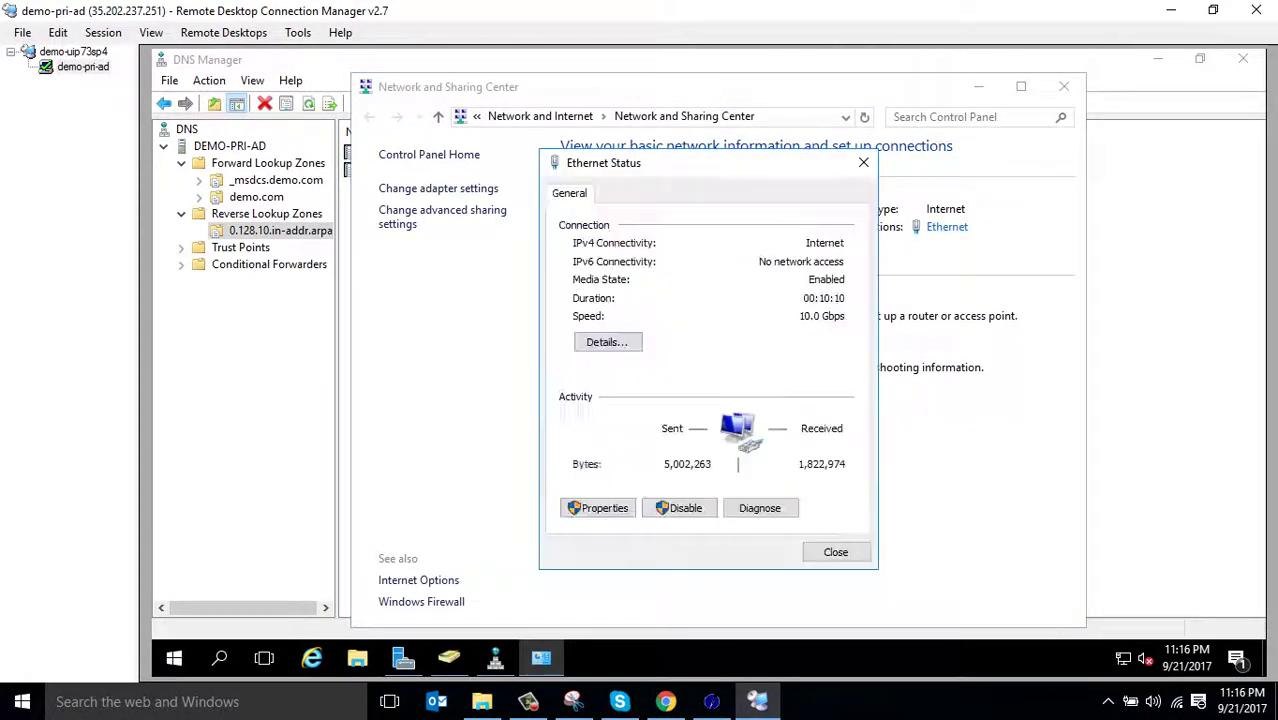
left_click(597, 508)
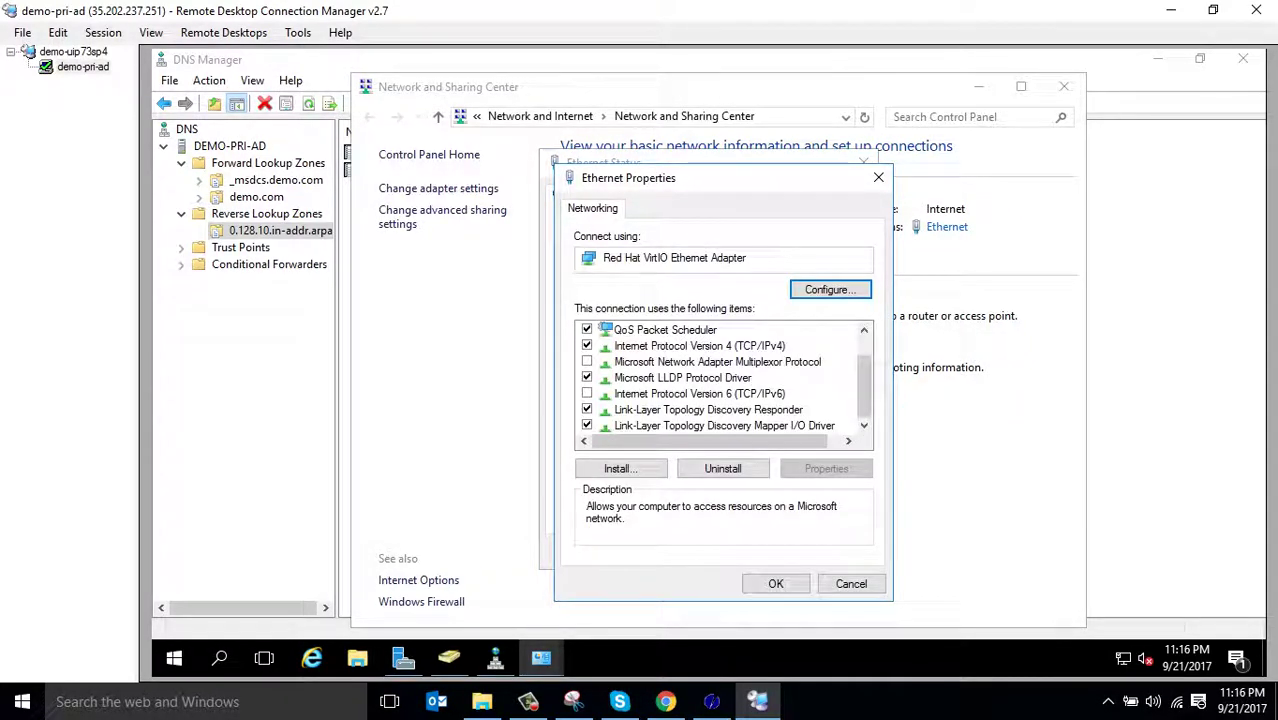
left_click(699, 345)
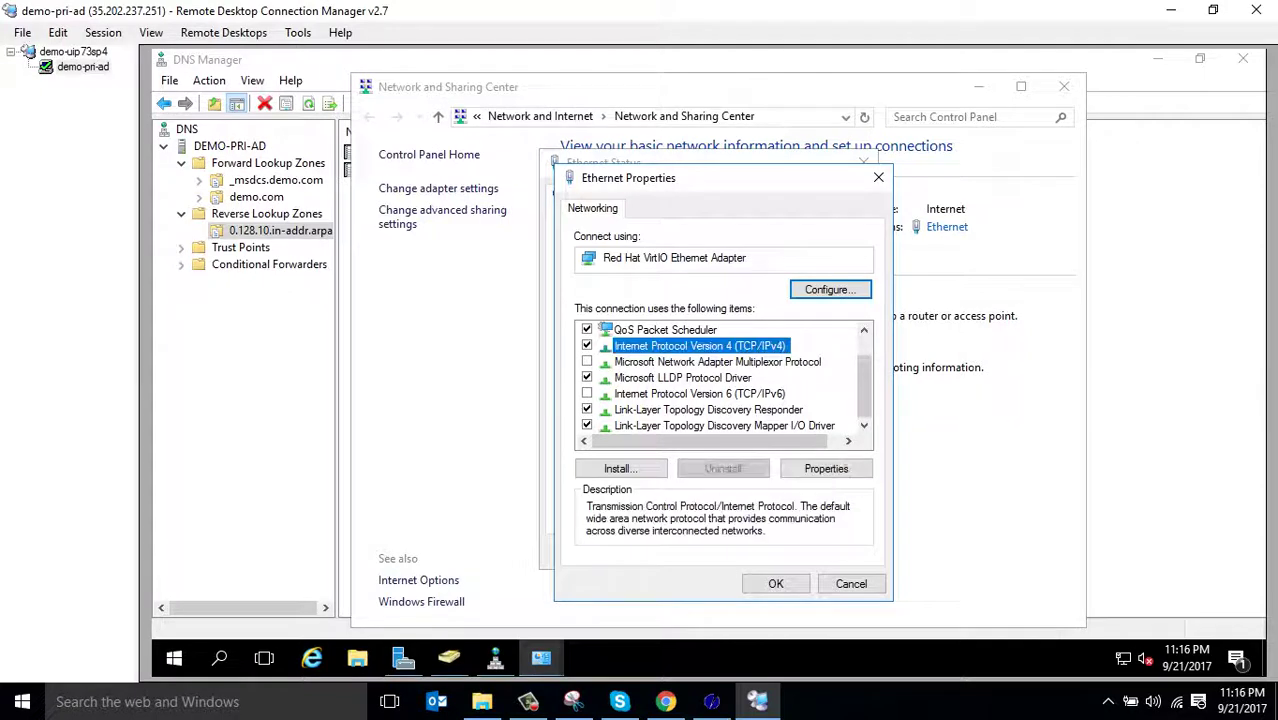
left_click(826, 468)
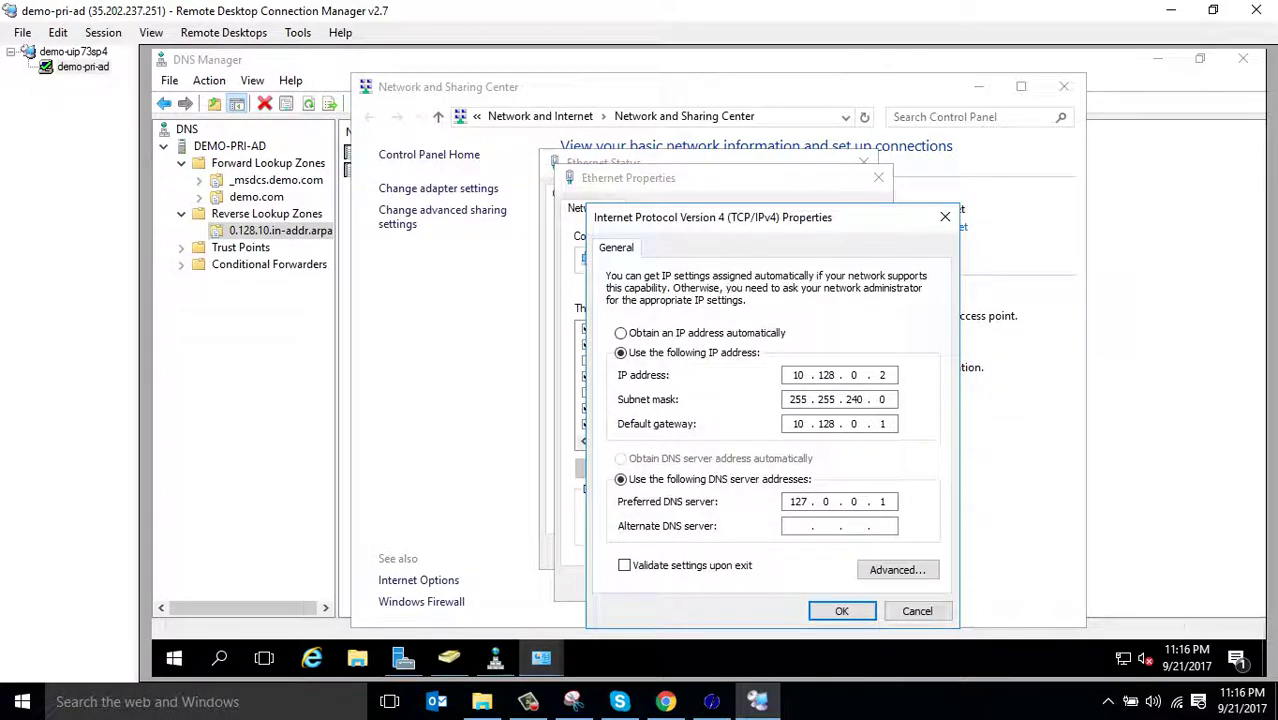
Set the preferred DNS server to 10.128.0.2, then close the Ethernet dialogs and Network and Sharing Center
double_click(797, 501)
type("10 . 127 . 8")
key("BackSpace")
key("BackSpace")
type("8 . 0")
key("period")
type("2")
key("Return")
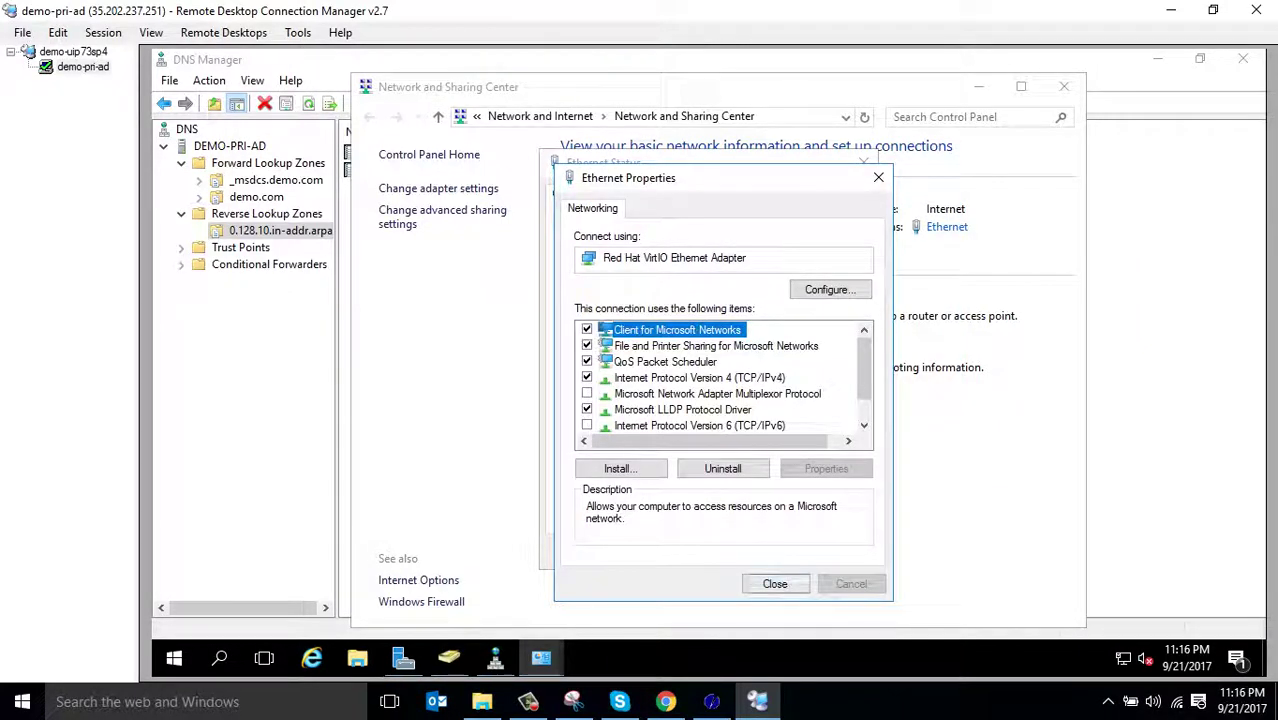
key("Return")
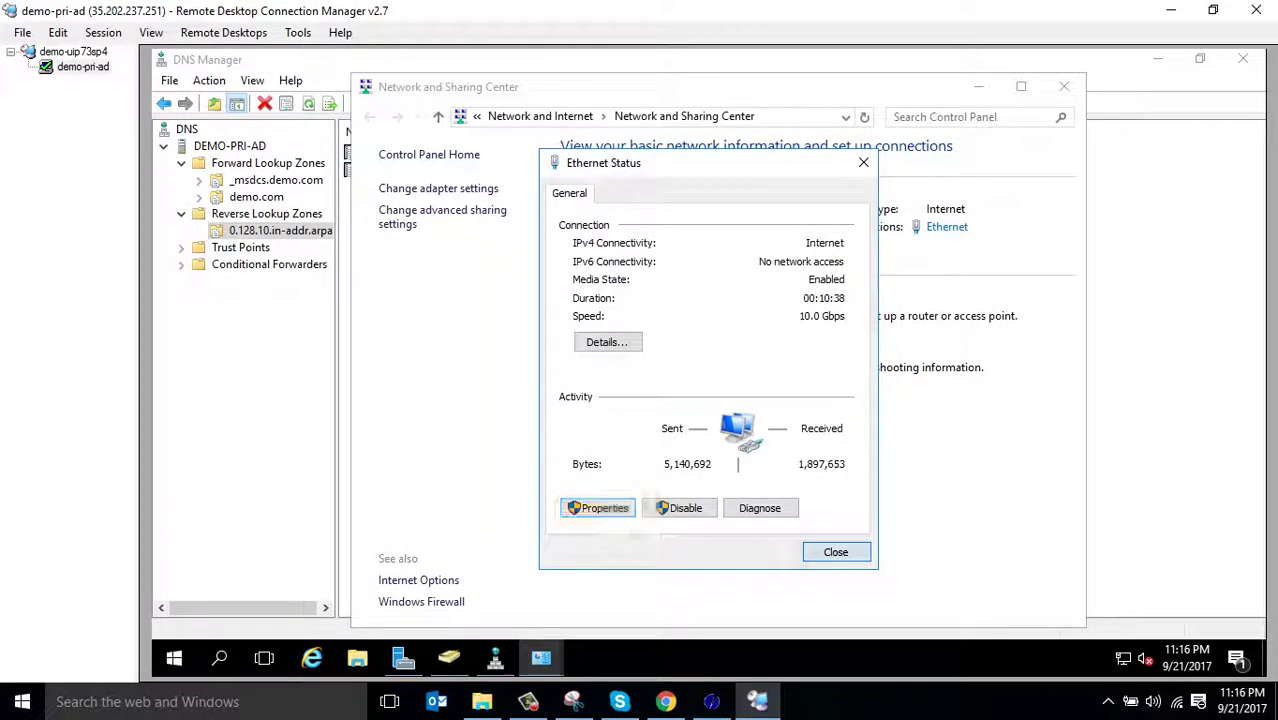
key("Return")
left_click(1063, 86)
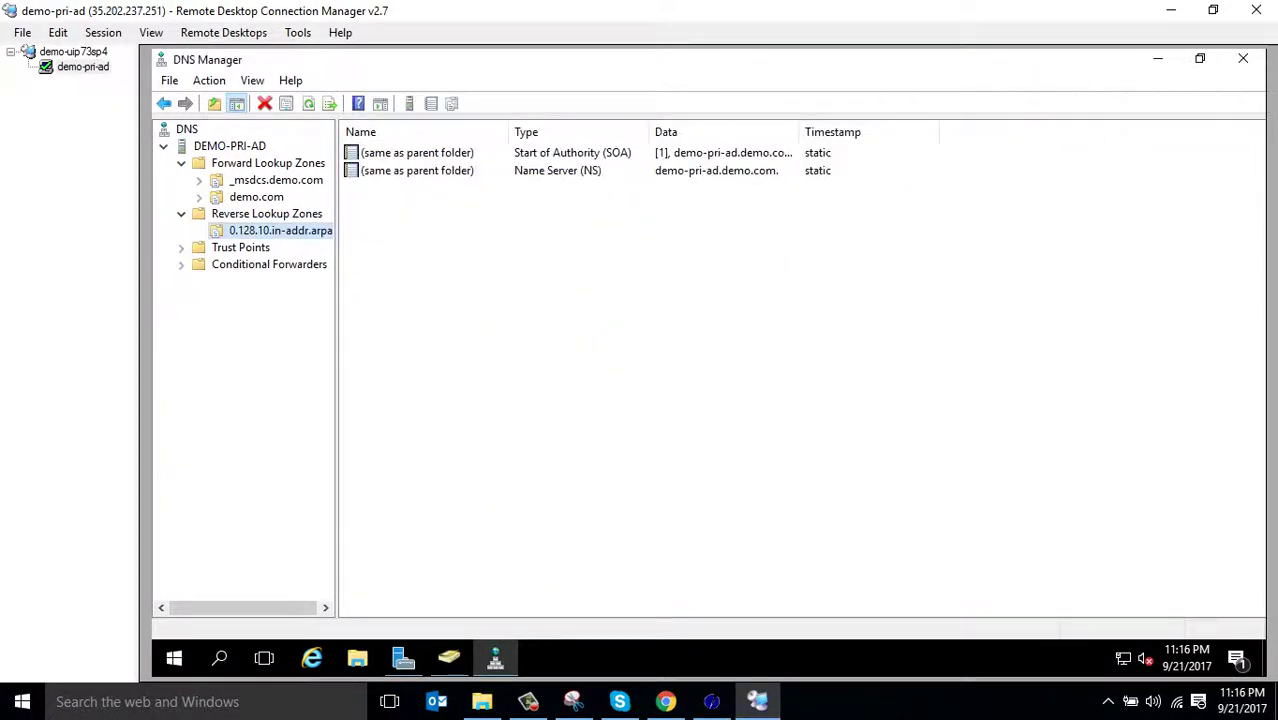
Launch nslookup against DEMO-PRI-AD from DNS Manager, then exit it
right_click(229, 146)
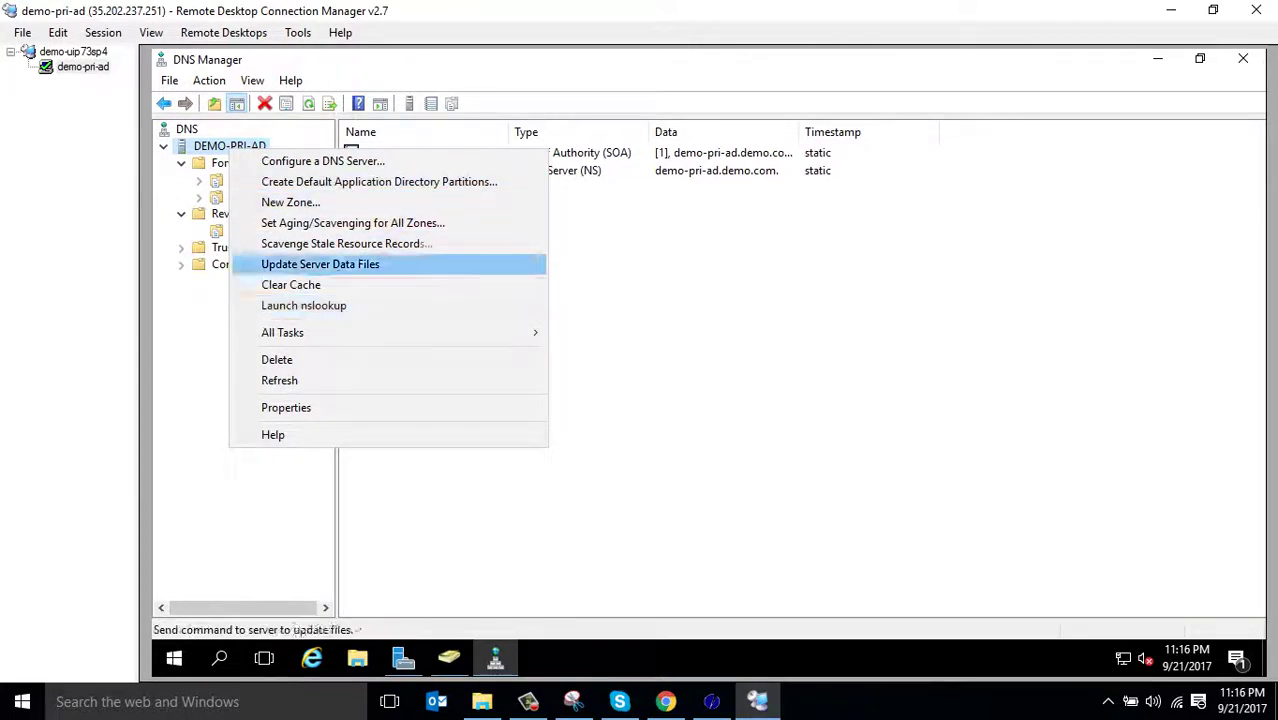
left_click(303, 305)
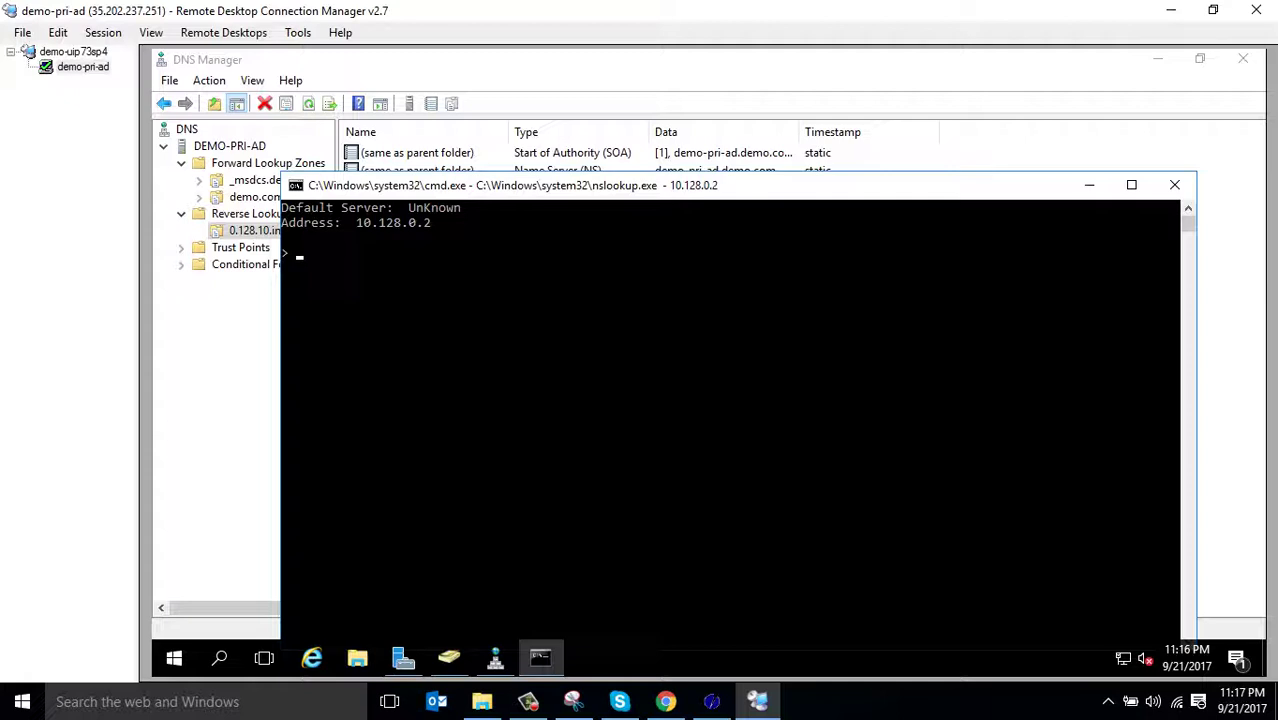
type("exit")
key("Return")
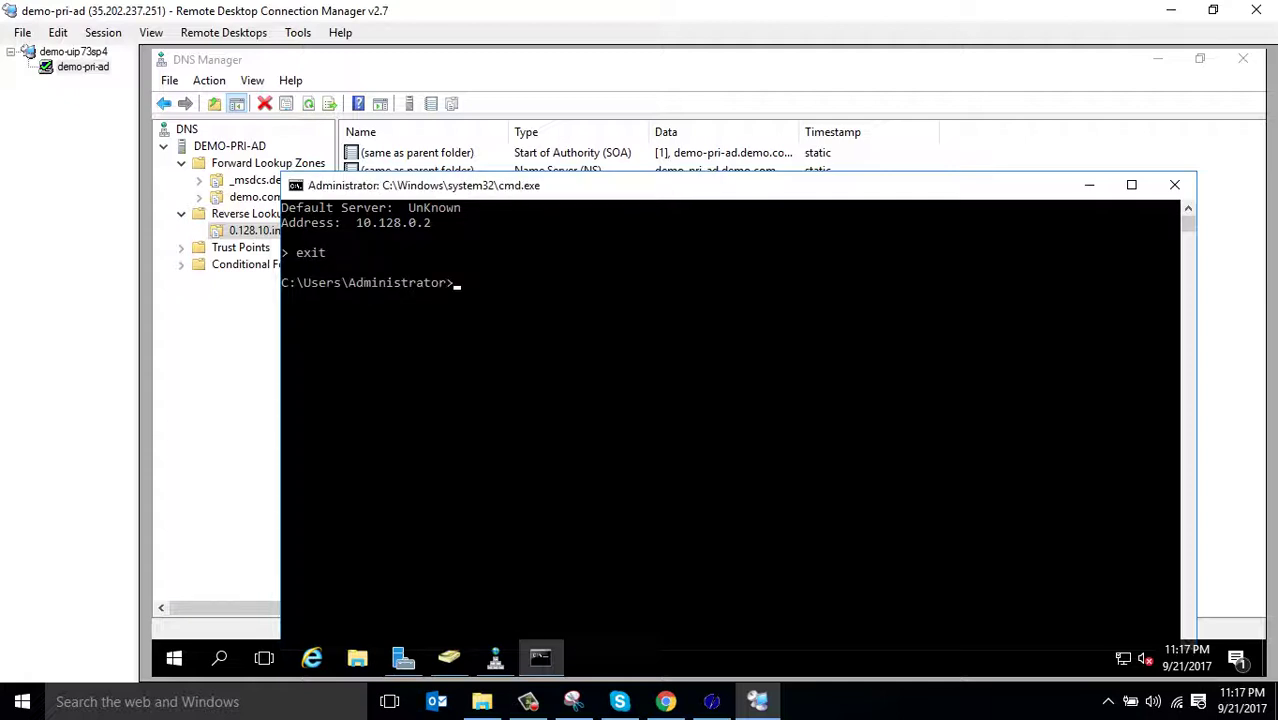
Run nslookup at the command prompt, showing default server UnKnown at 10.128.0.2
type("nslookju")
key("BackSpace")
key("BackSpace")
type("up")
key("Return")
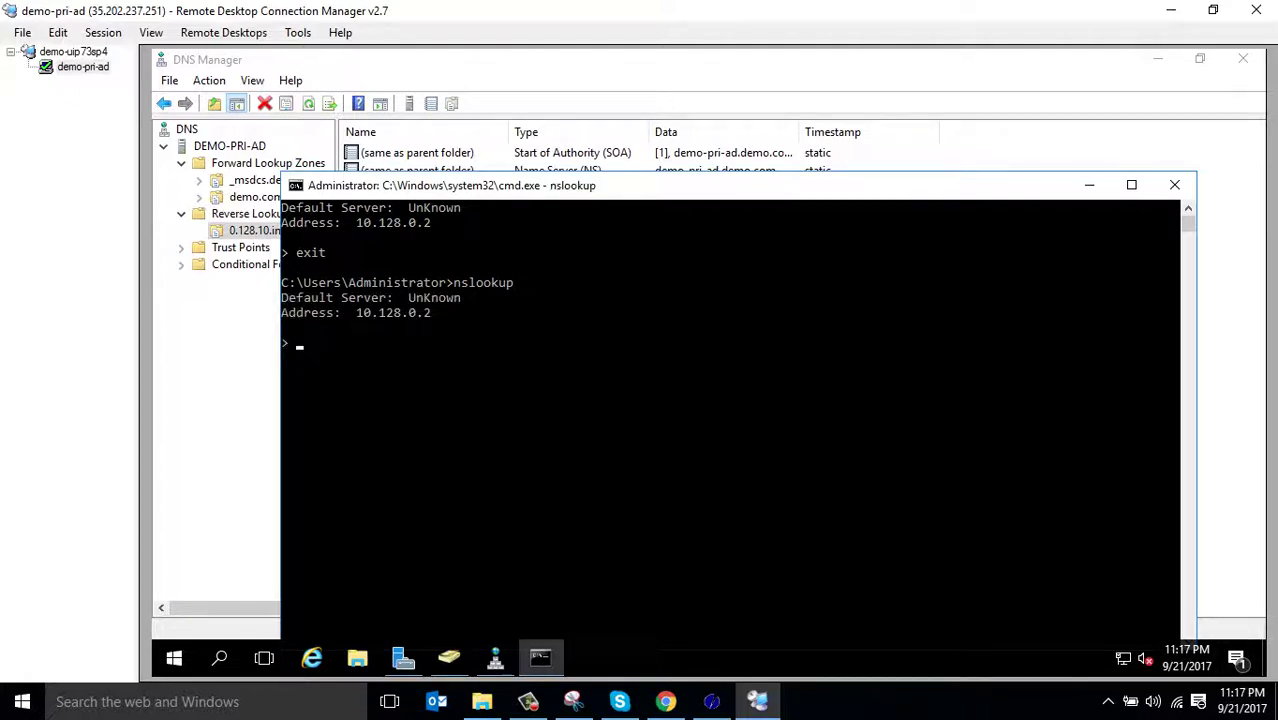
left_click_drag(600, 185, 579, 84)
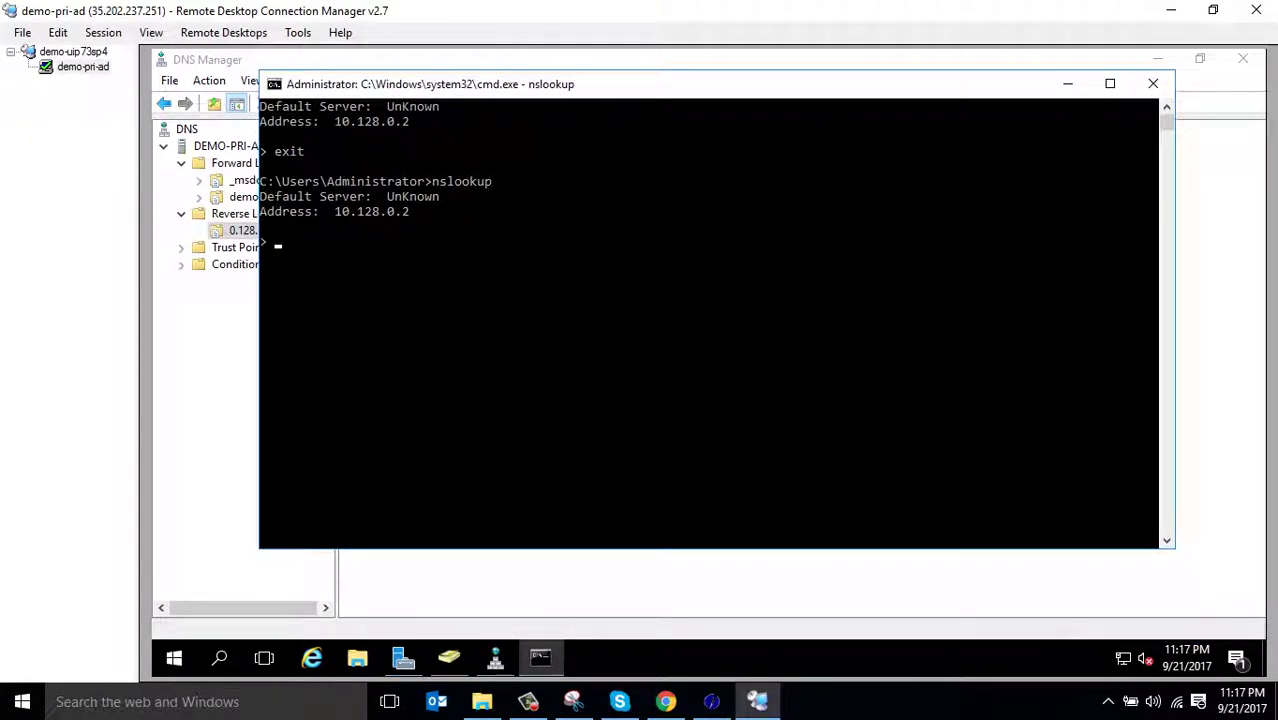
Open and minimize Network and Sharing Center, then return to DNS Manager
right_click(1124, 658)
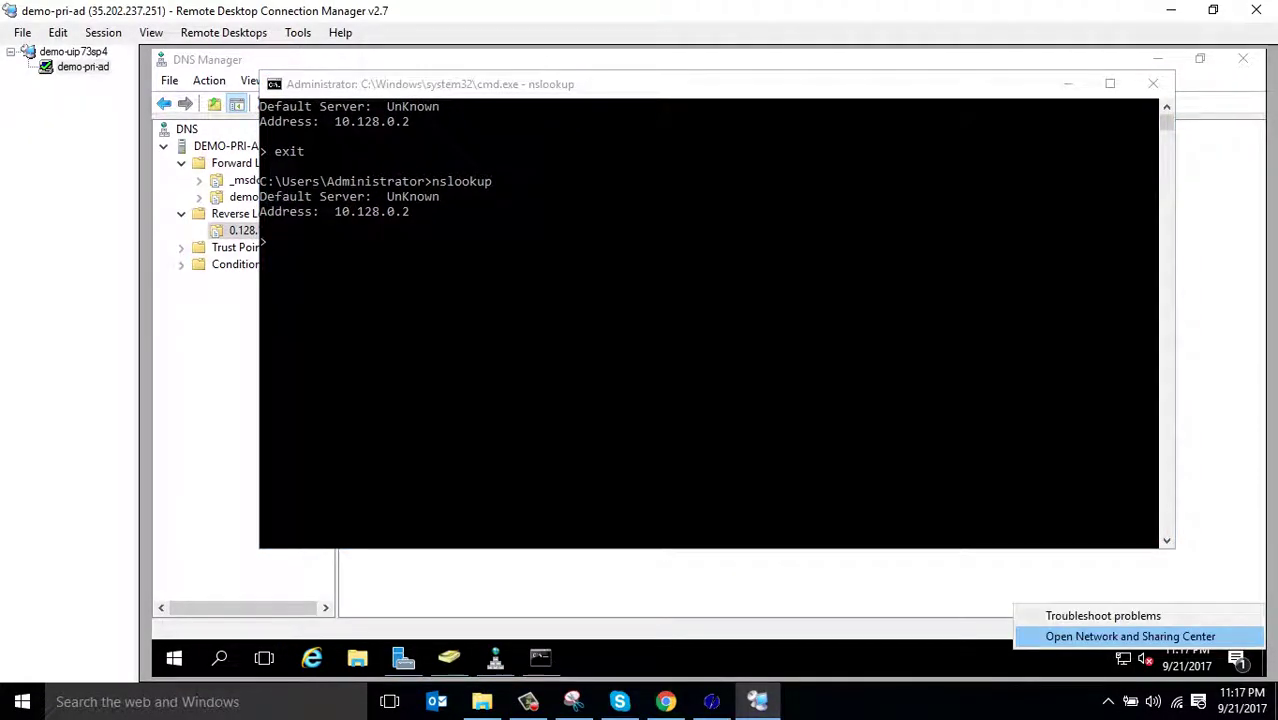
left_click(1130, 636)
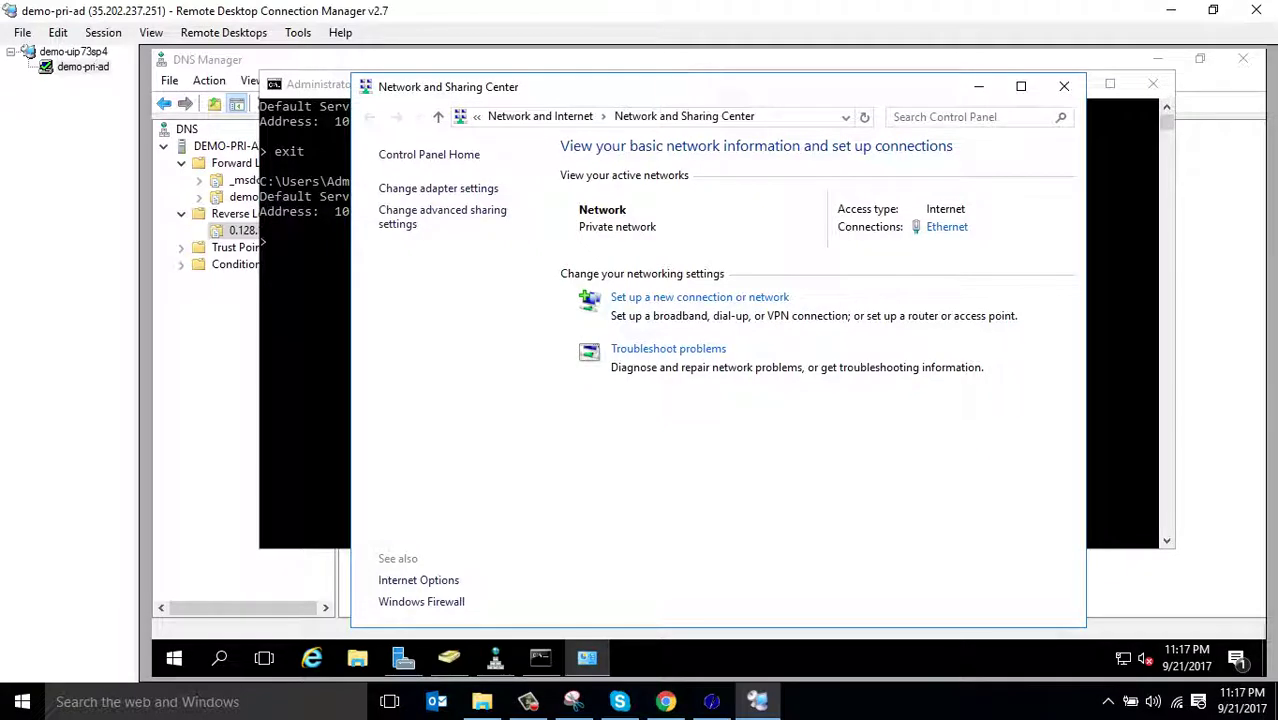
left_click(979, 86)
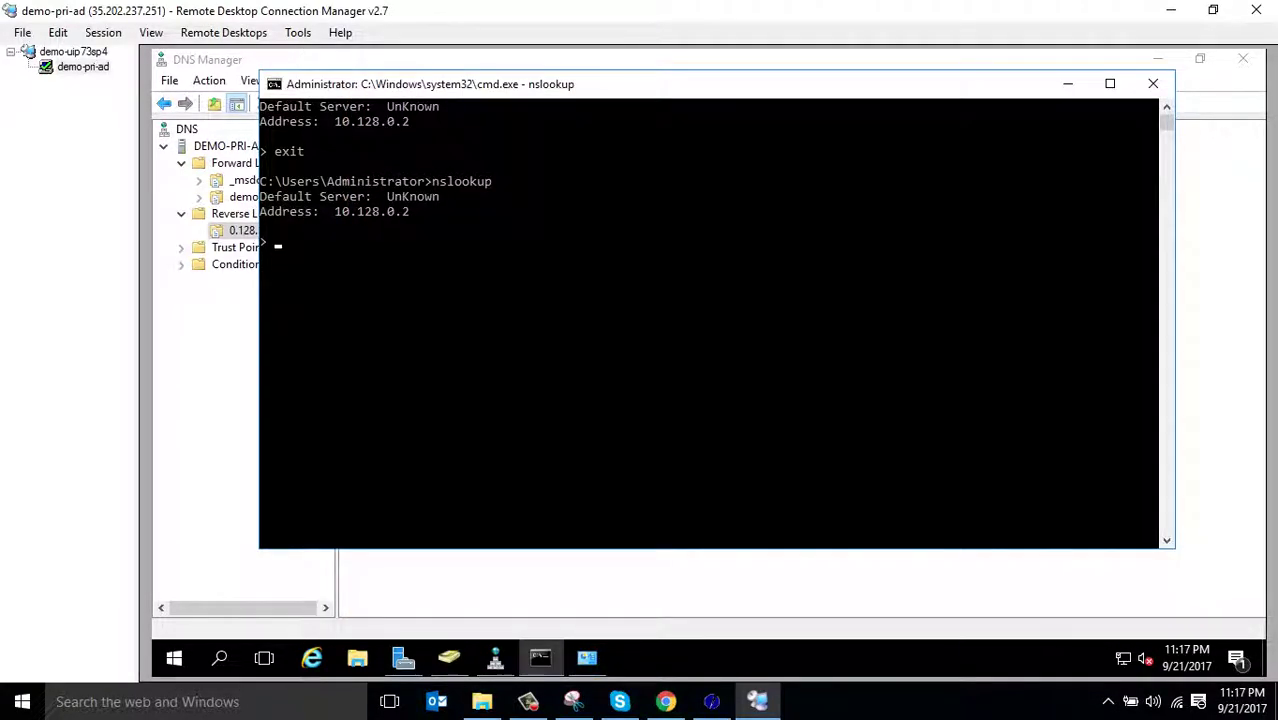
key("alt+Tab")
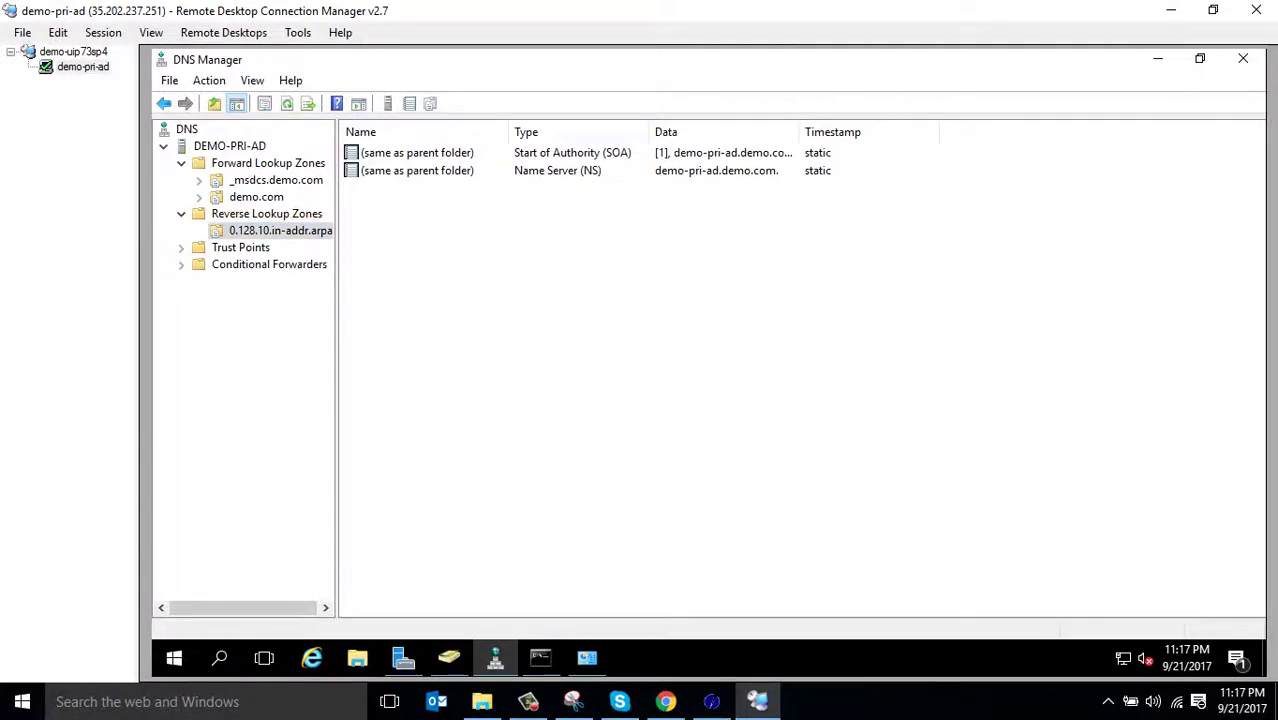
Add a PTR record for 10.128.0.2 pointing to host demo-pri-ad in the demo.com zone
right_click(755, 293)
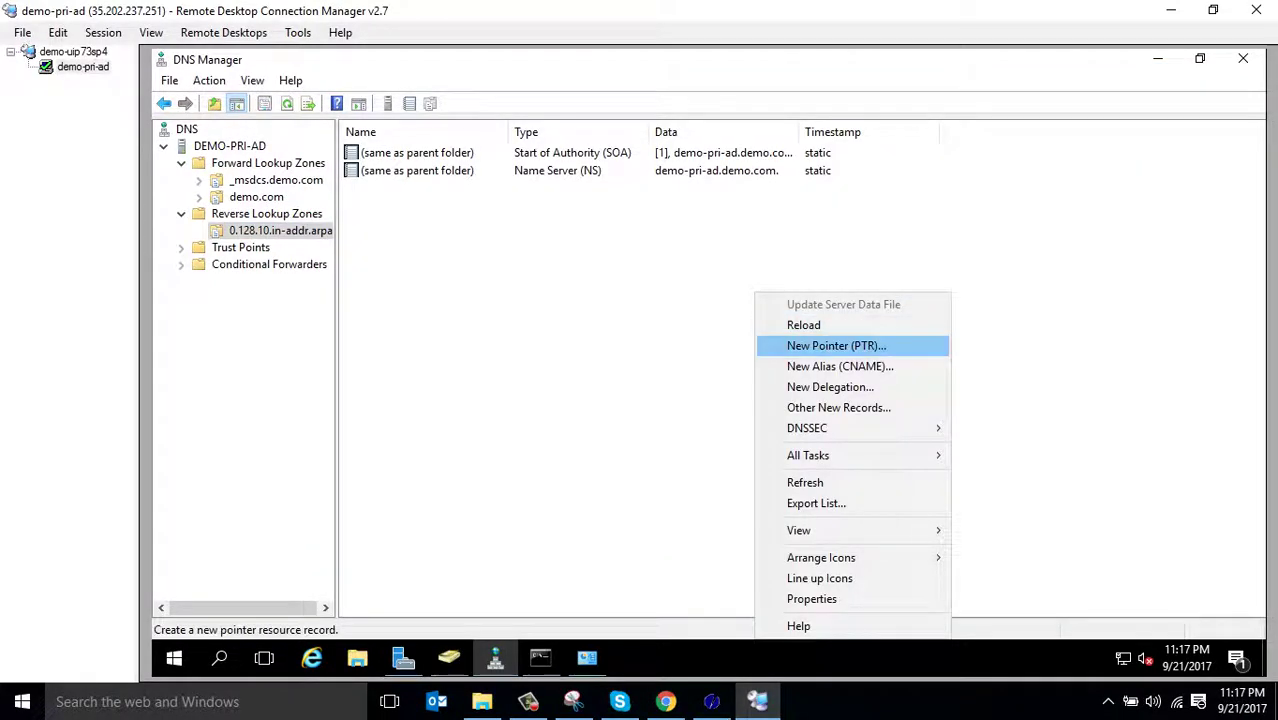
key("Return")
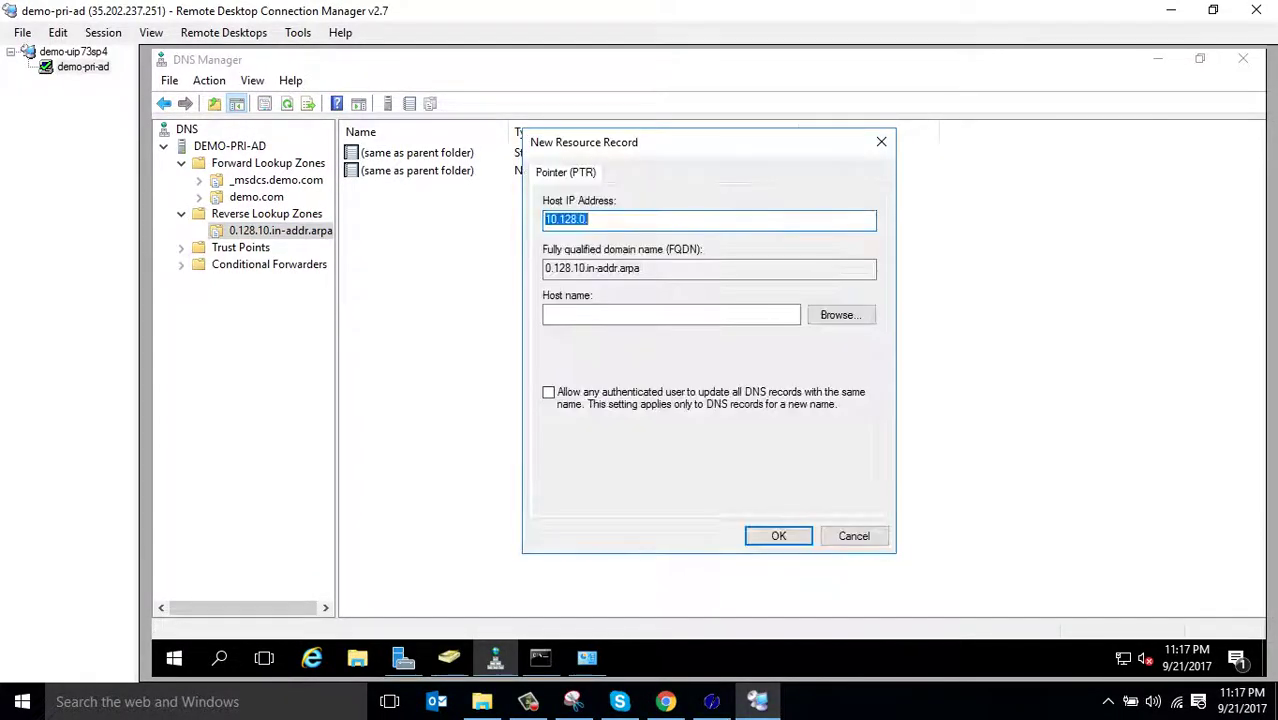
key("alt+b")
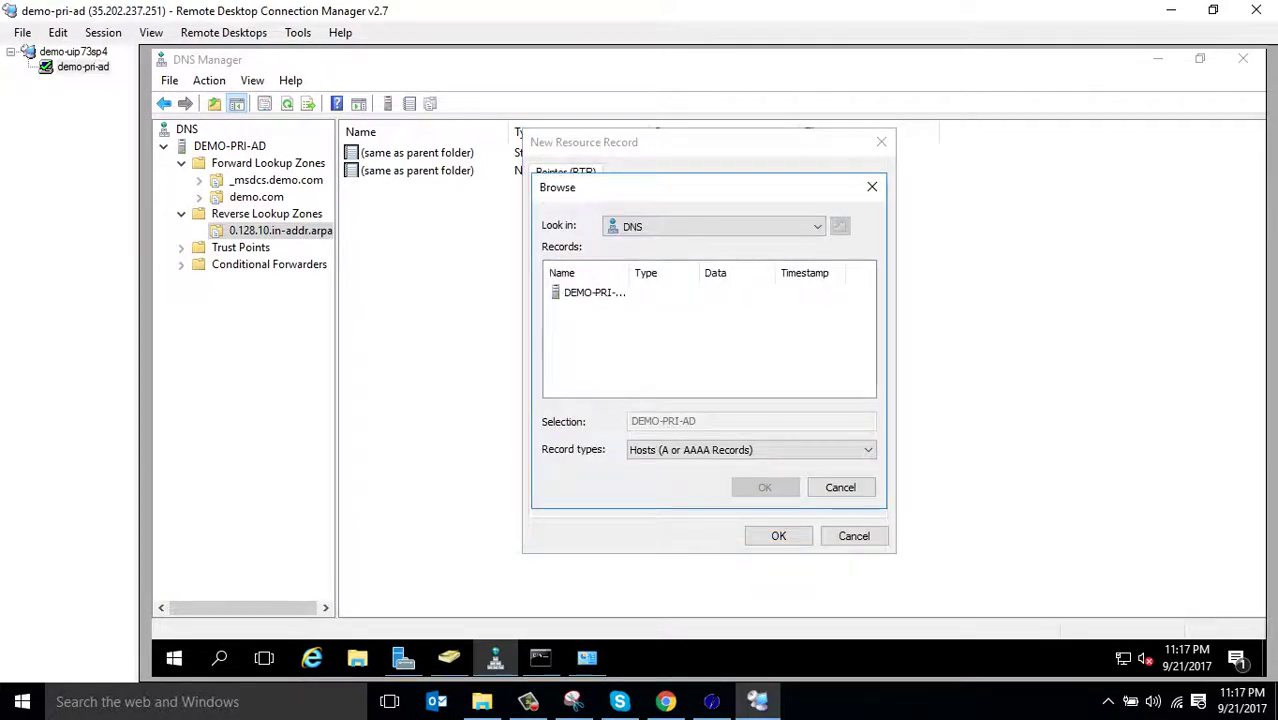
key("Return")
key("Down")
key("Return")
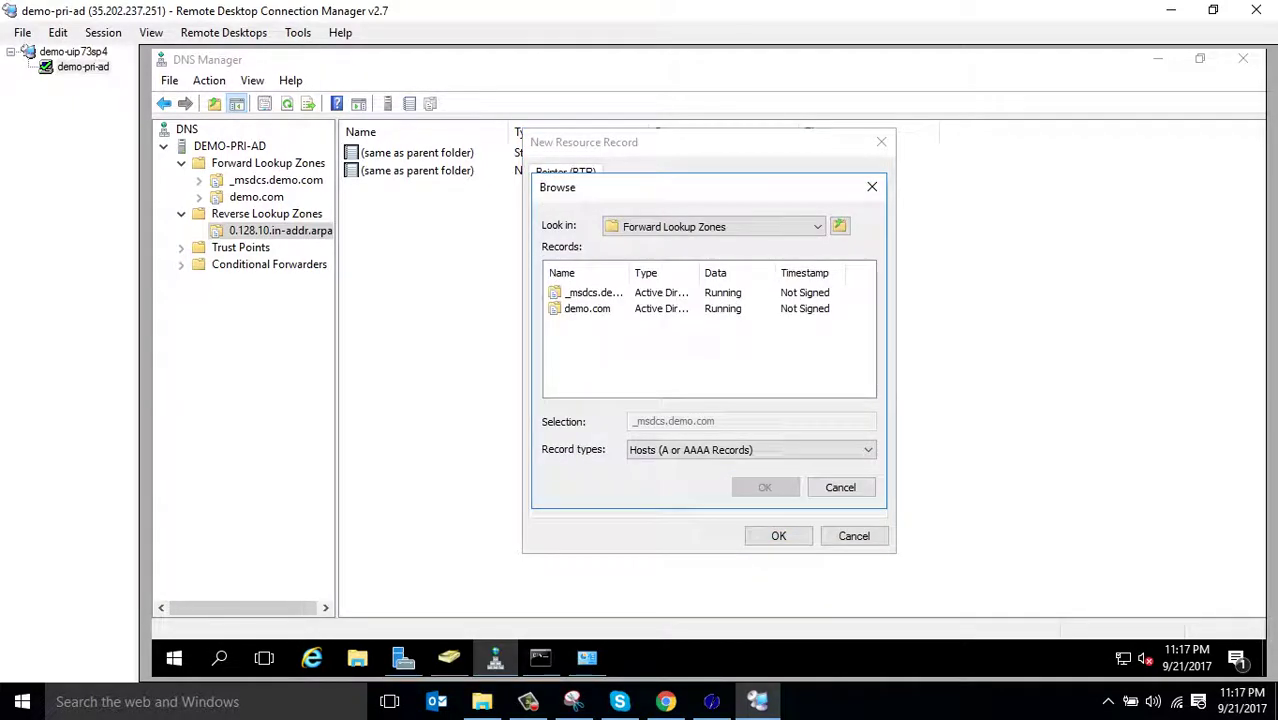
key("Down")
key("Return")
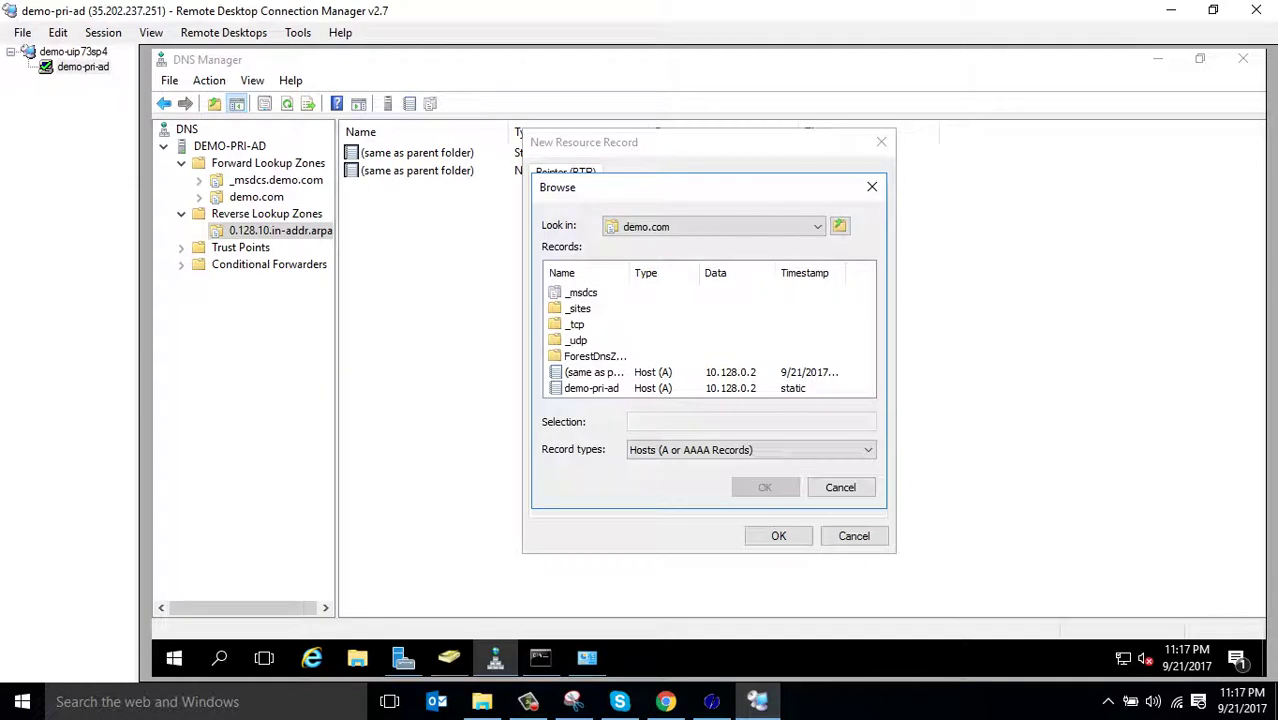
key("End")
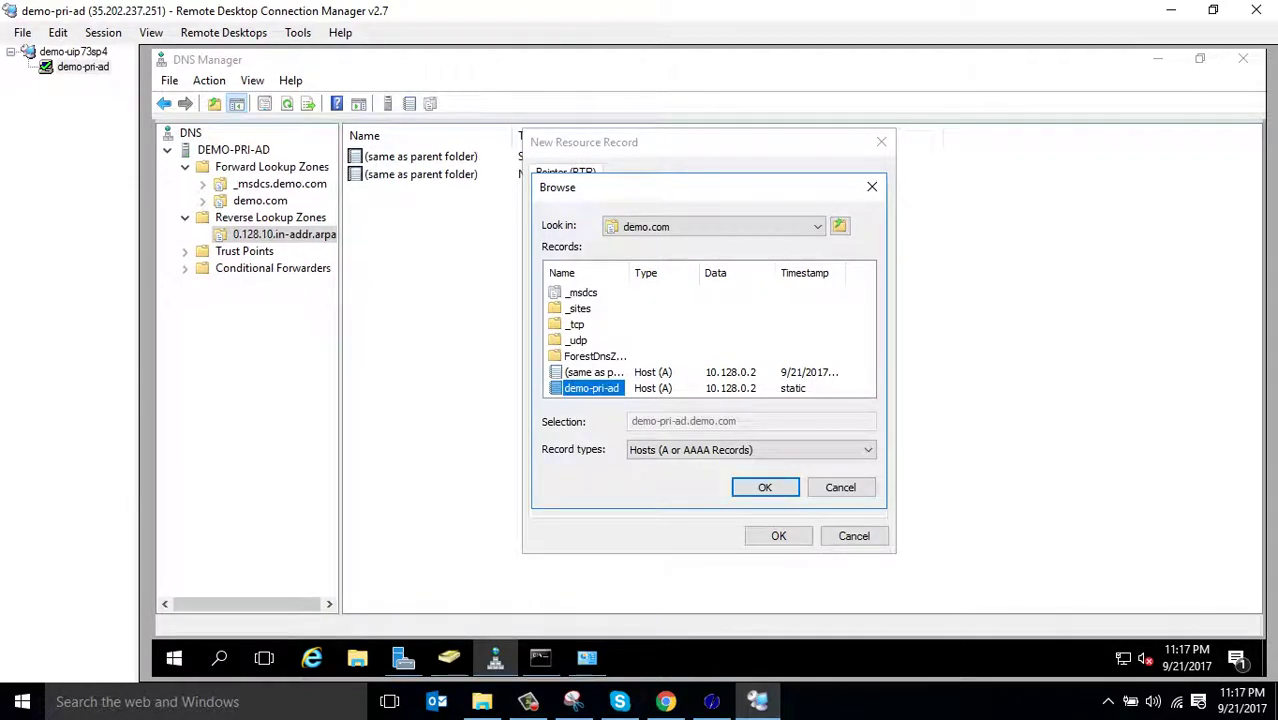
key("Tab")
key("Tab")
key("Return")
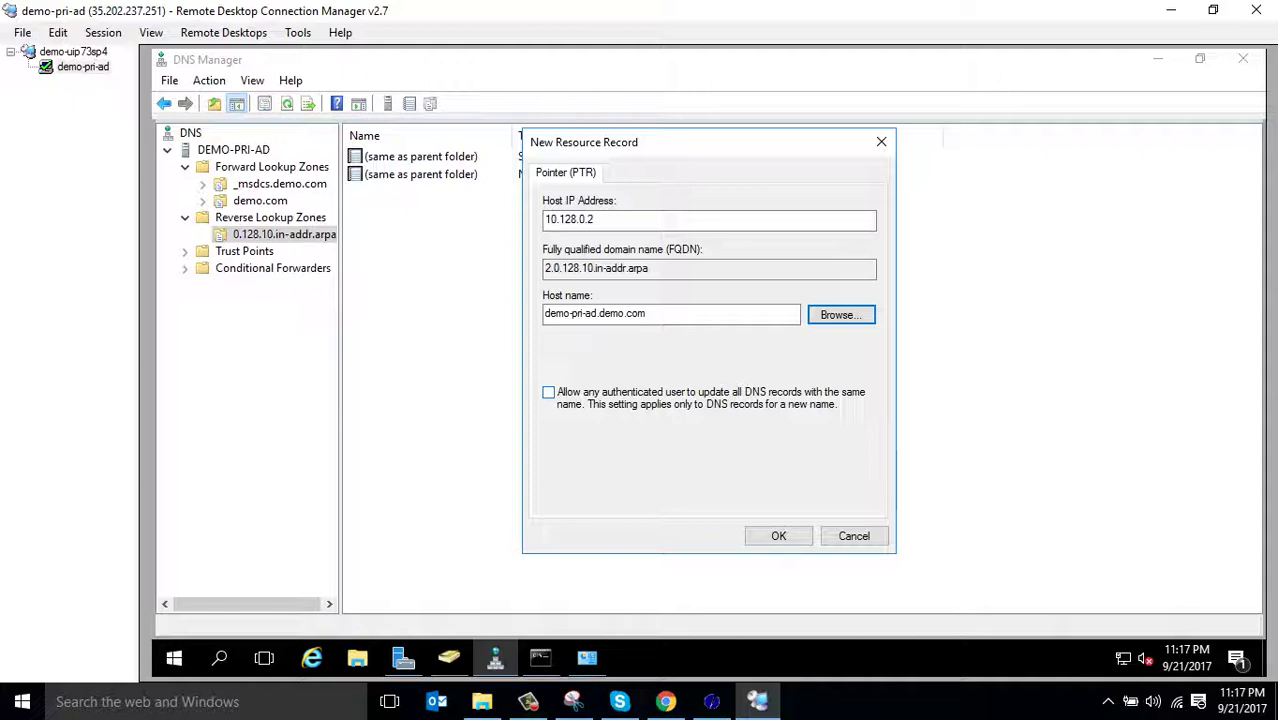
key("Return")
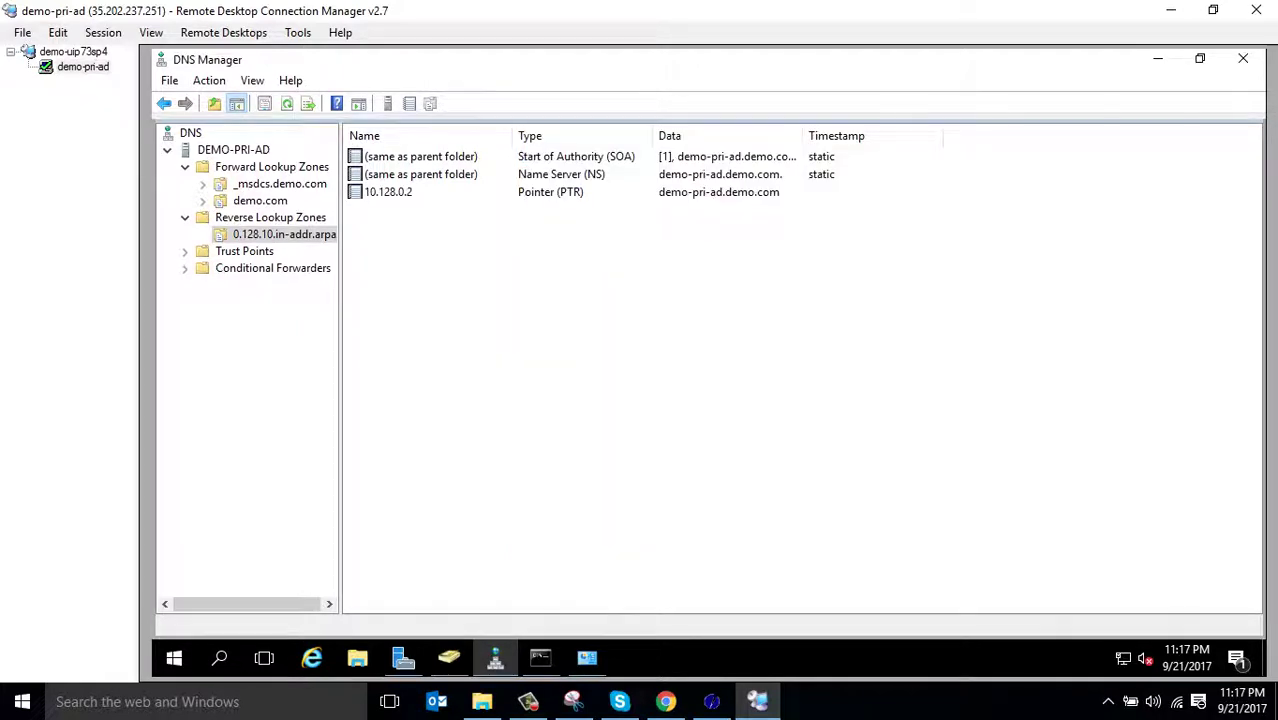
Close the old nslookup console and launch a fresh nslookup against DEMO-PRI-AD
left_click(540, 657)
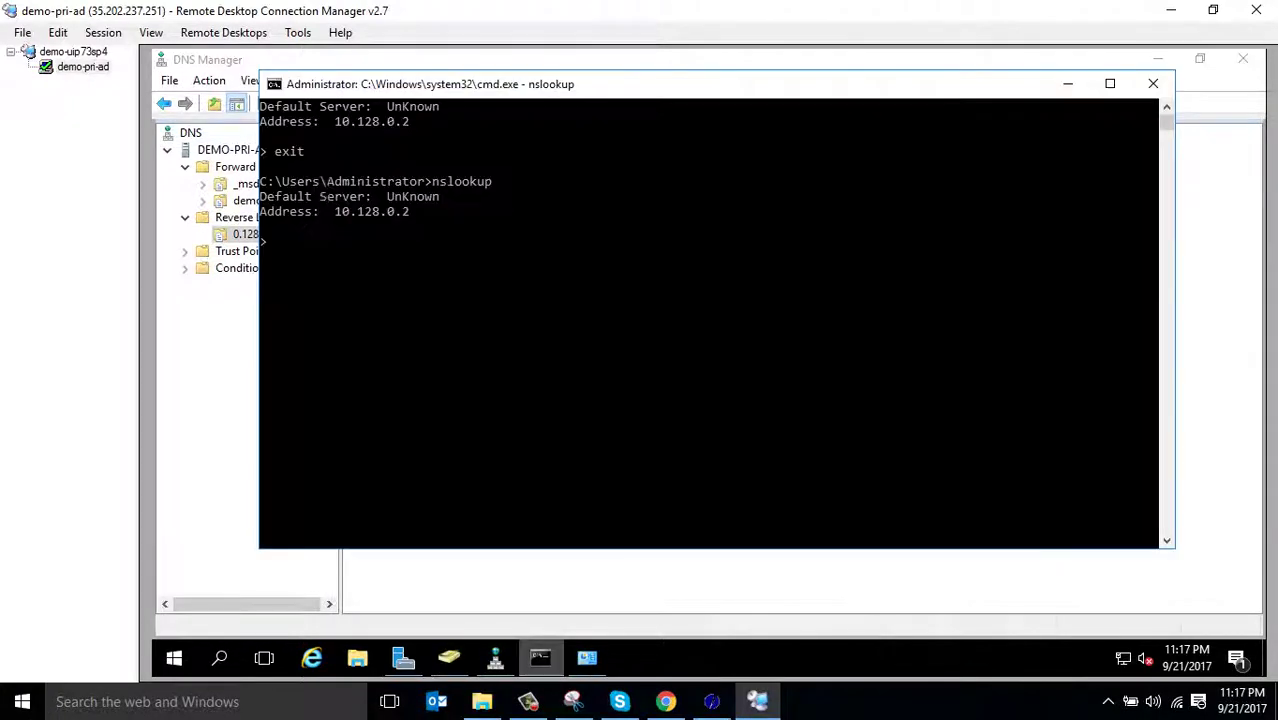
left_click(689, 375)
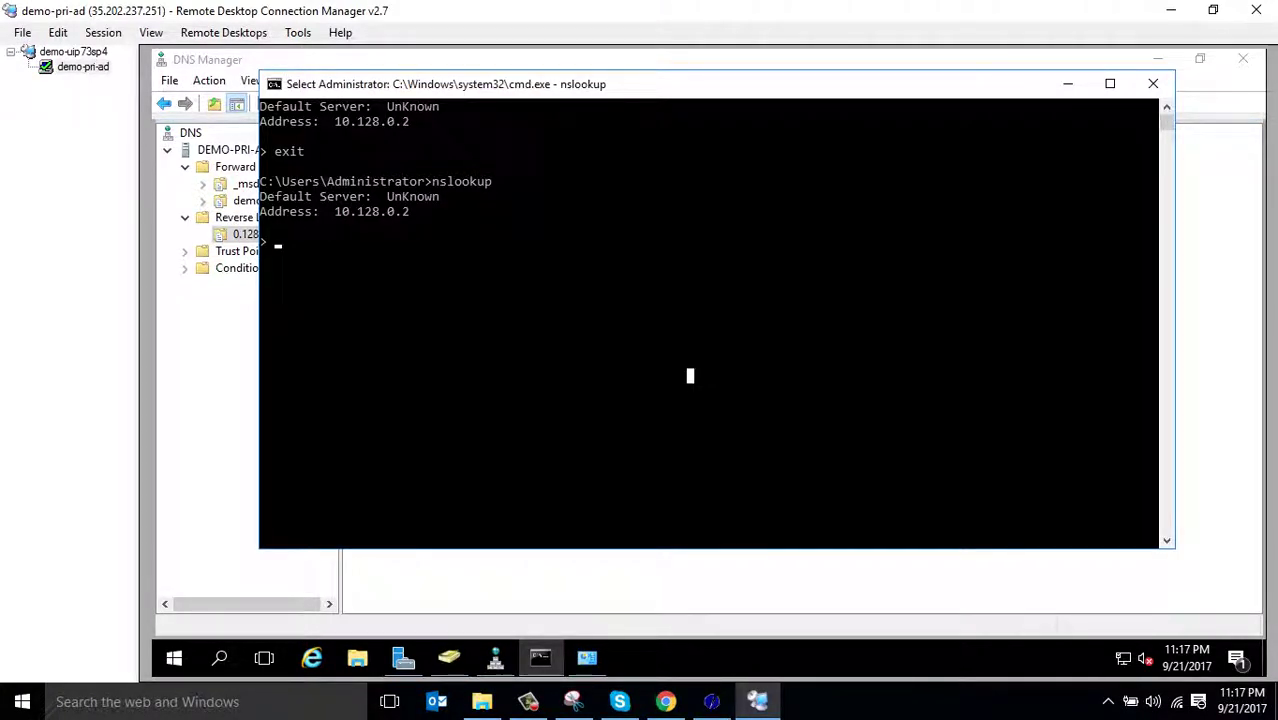
left_click(1153, 83)
right_click(212, 149)
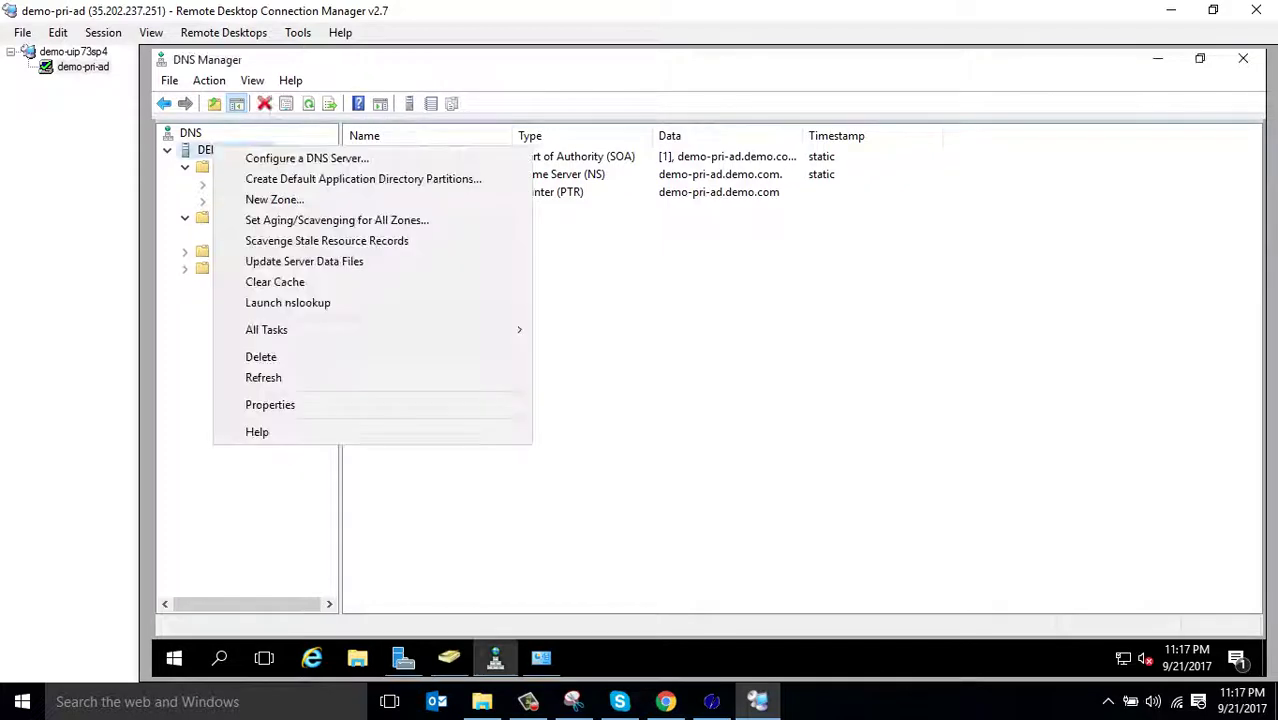
left_click(287, 302)
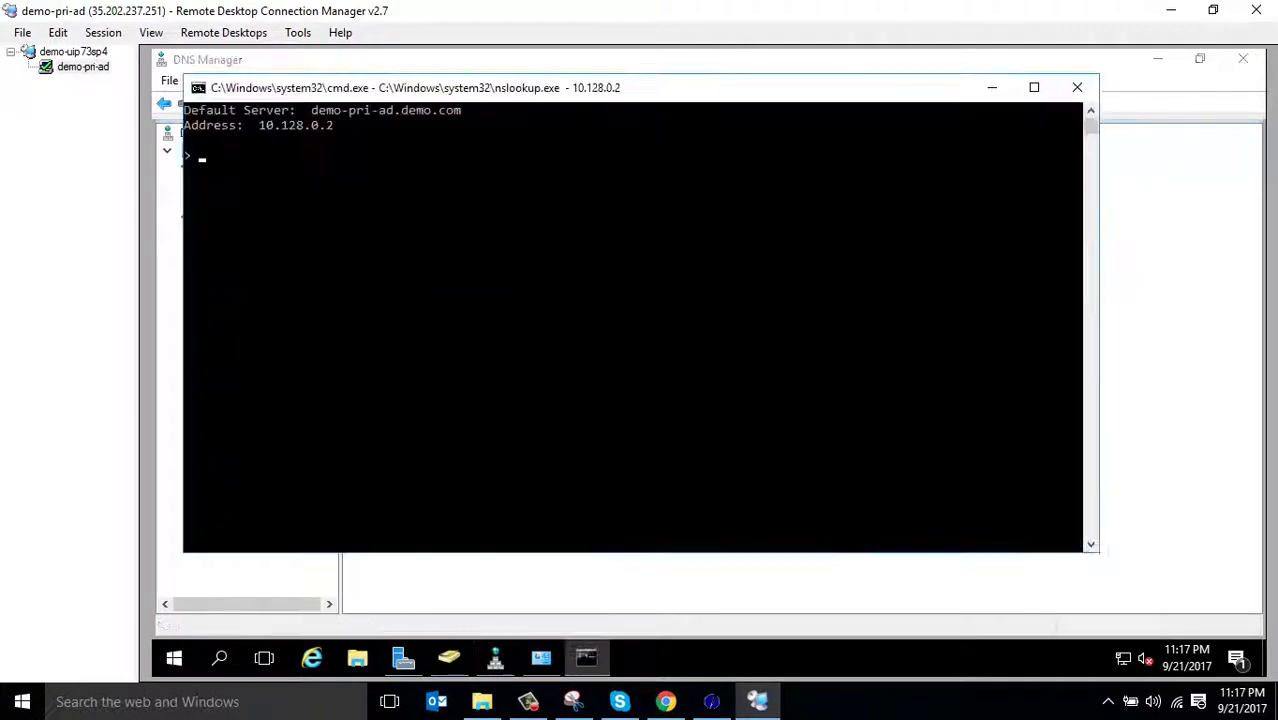
left_click_drag(700, 87, 958, 211)
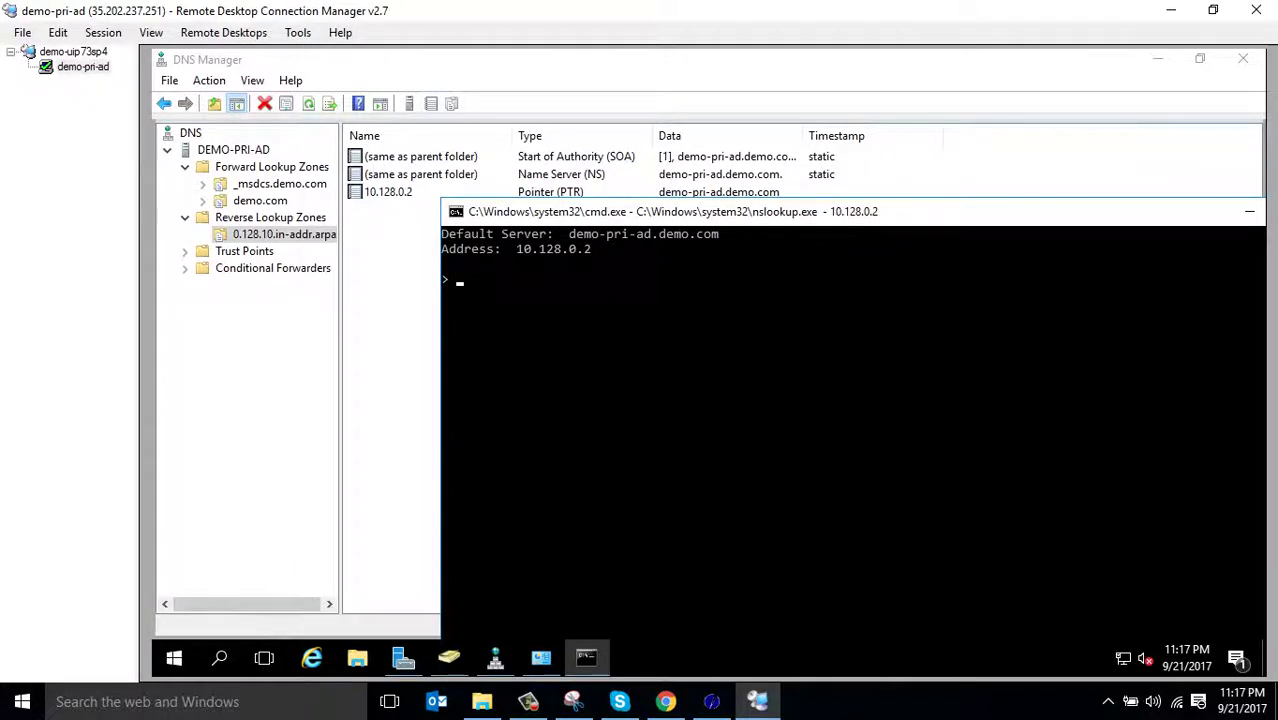
Rerun nslookup, now showing demo-pri-ad.demo.com at 10.128.0.2, then exit and close the console
type("exit")
key("Return")
type("nslookup")
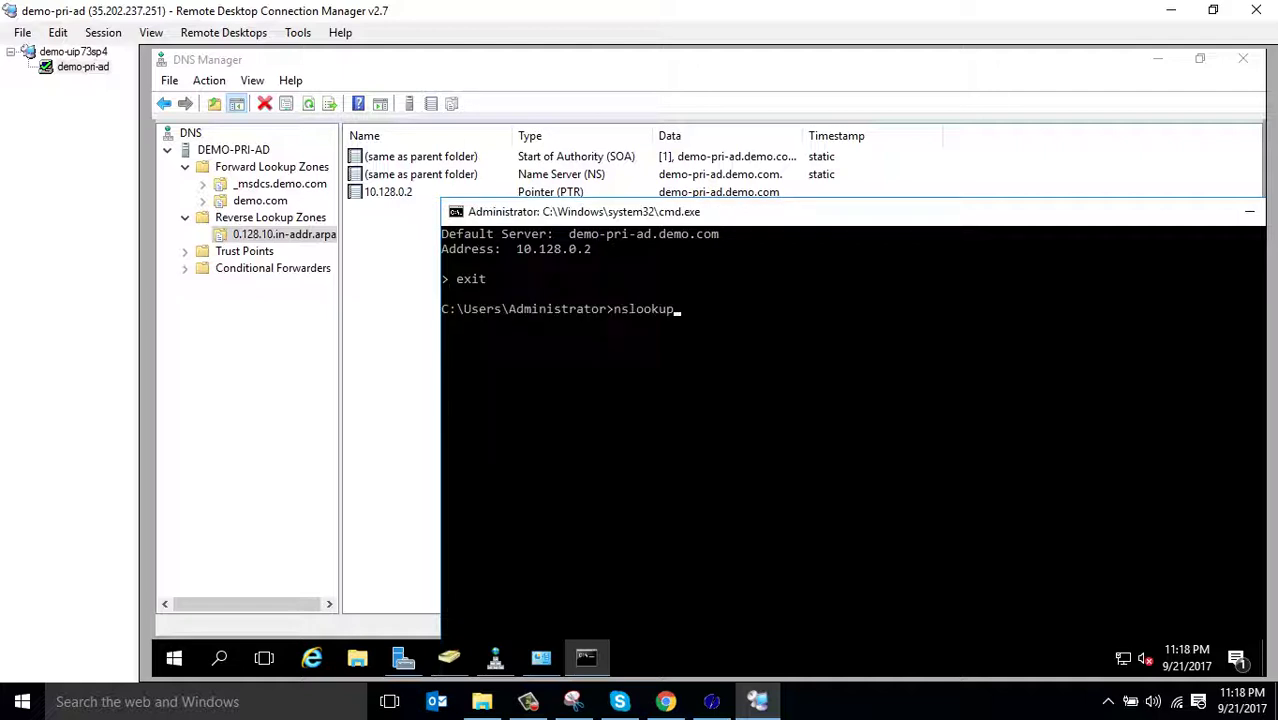
key("Return")
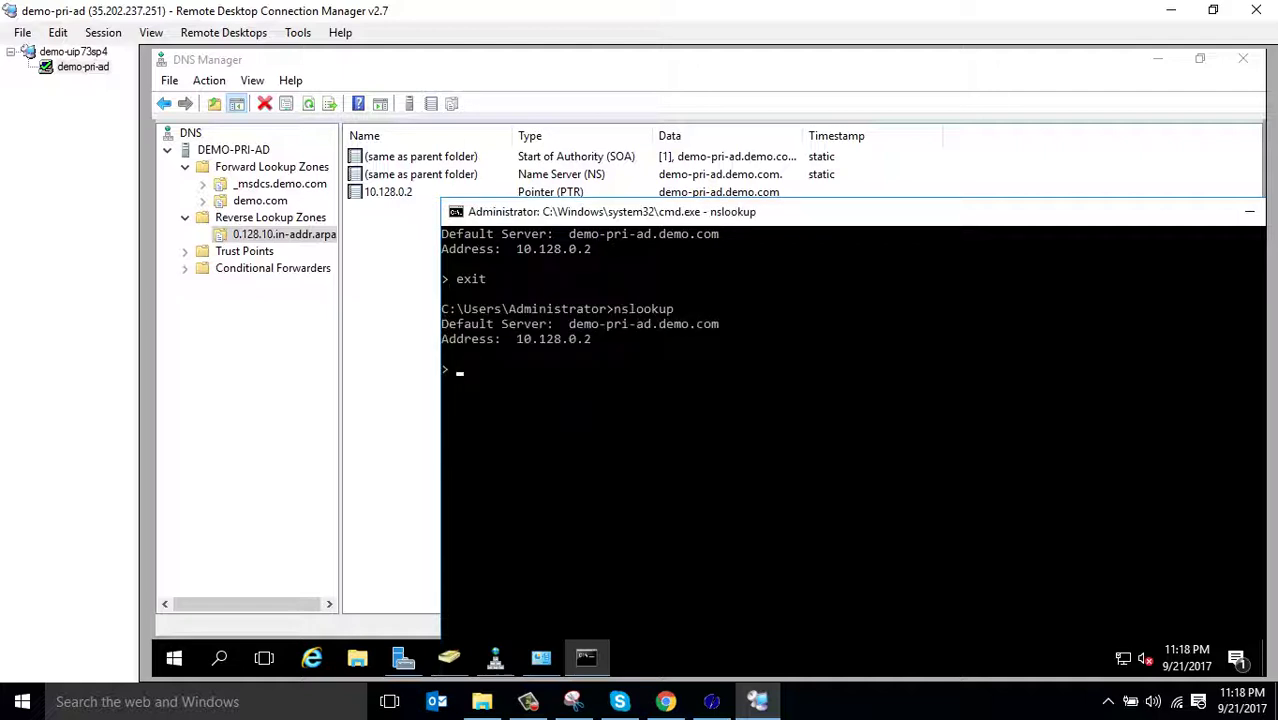
type("exiy")
key("Return")
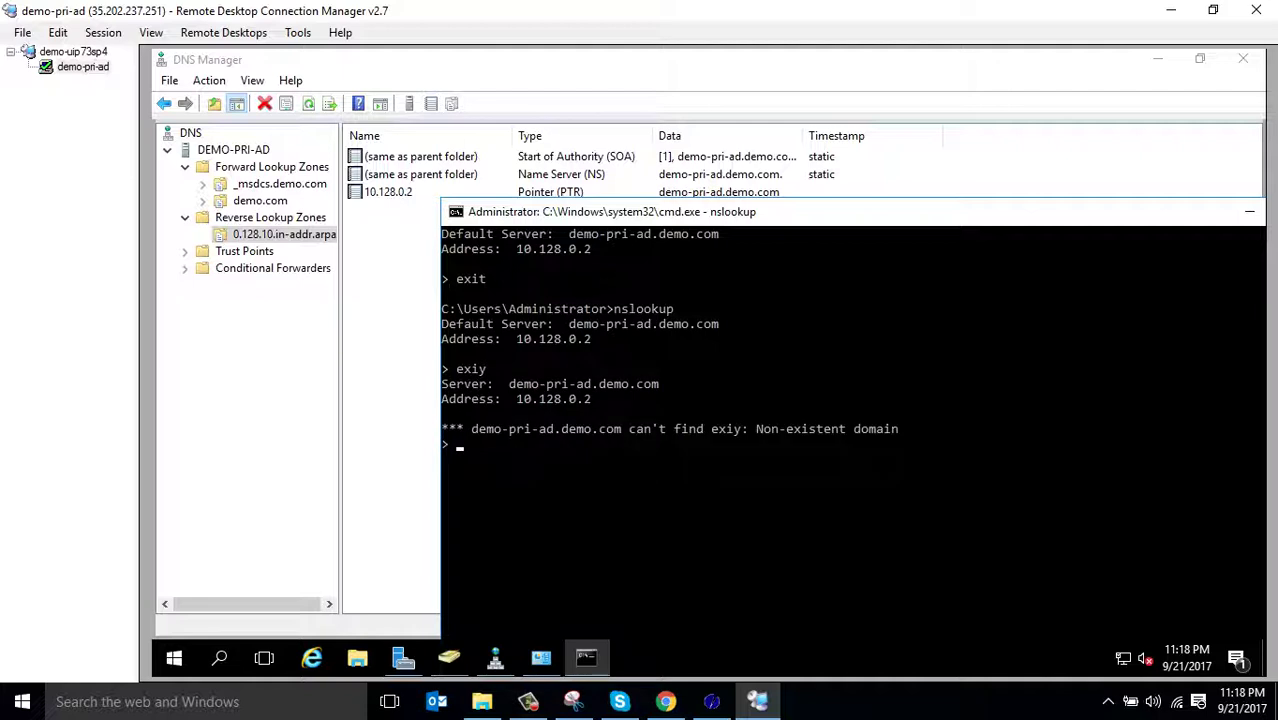
type("exit")
key("Return")
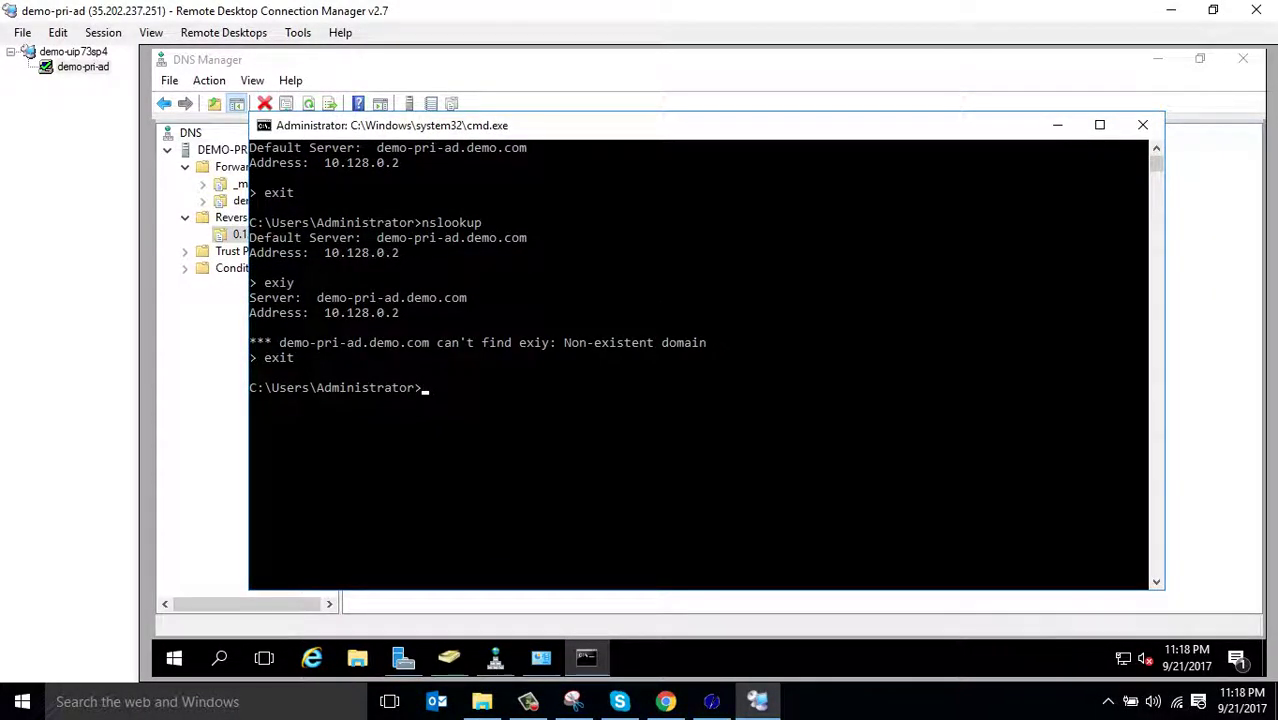
left_click(1142, 125)
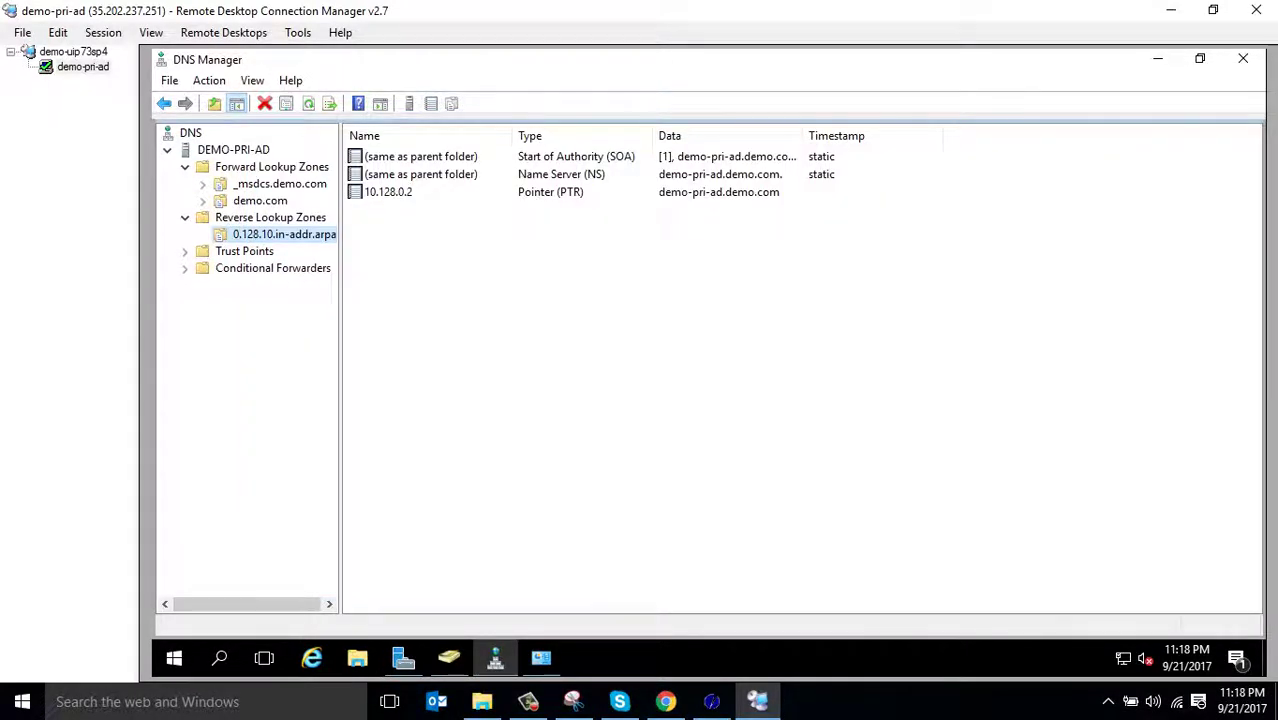